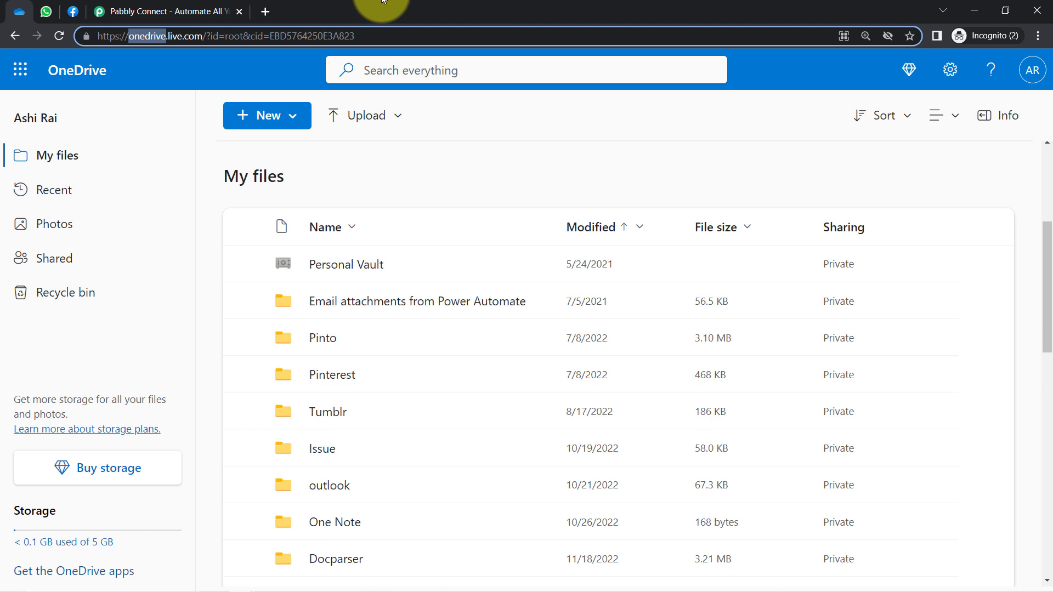
# - Look over the open OneDrive, WhatsApp Web and Meta for Developers pages that the automation connects
pyautogui.click(46, 12)
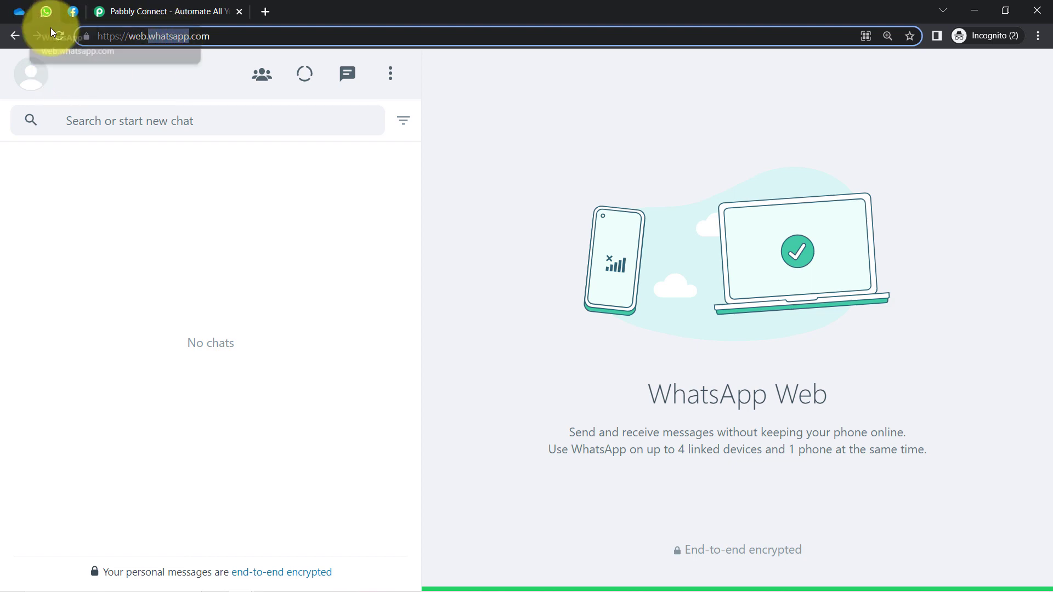
pyautogui.click(68, 11)
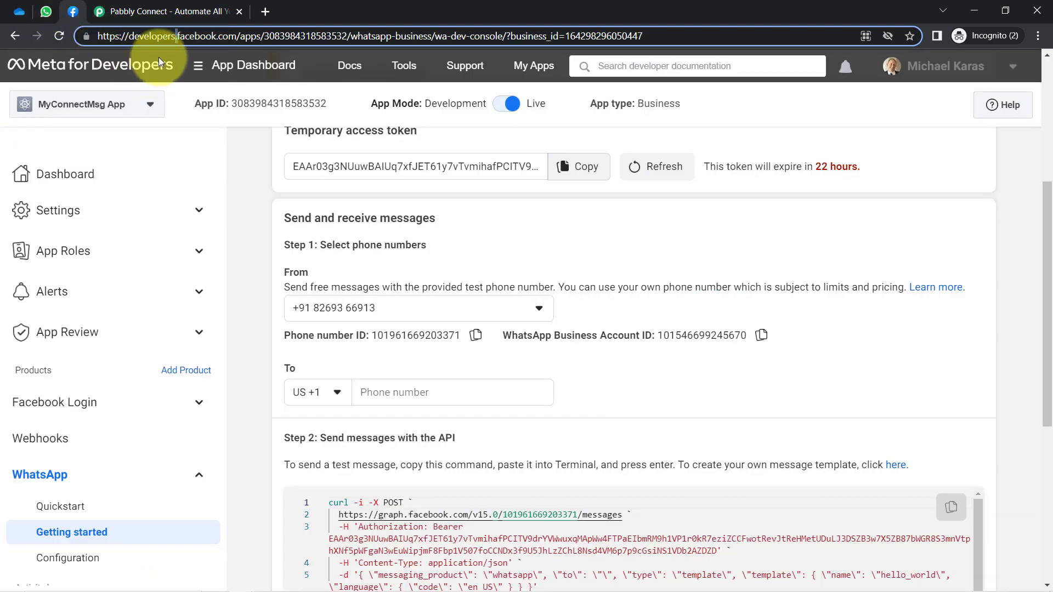
pyautogui.click(327, 143)
pyautogui.click(13, 11)
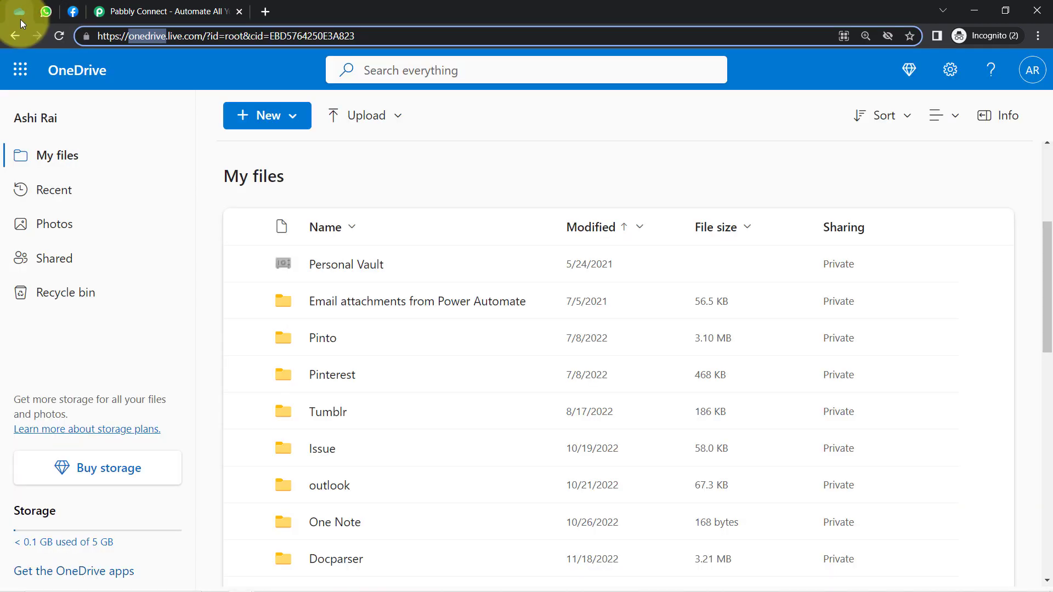
pyautogui.click(71, 8)
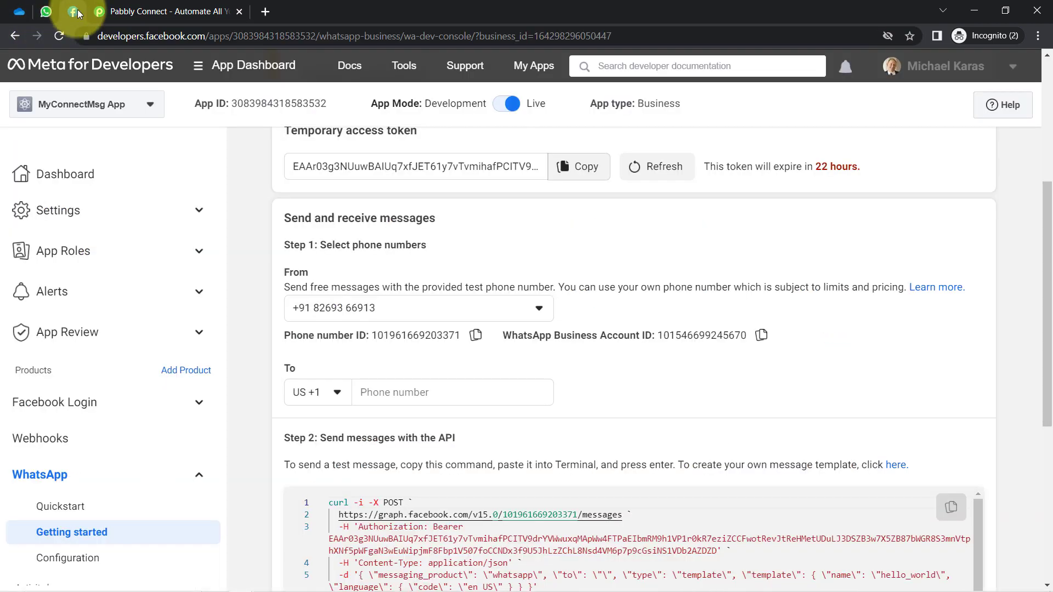
# - Switch to the Pabbly Connect website and sign in to the existing Pabbly account
pyautogui.click(119, 5)
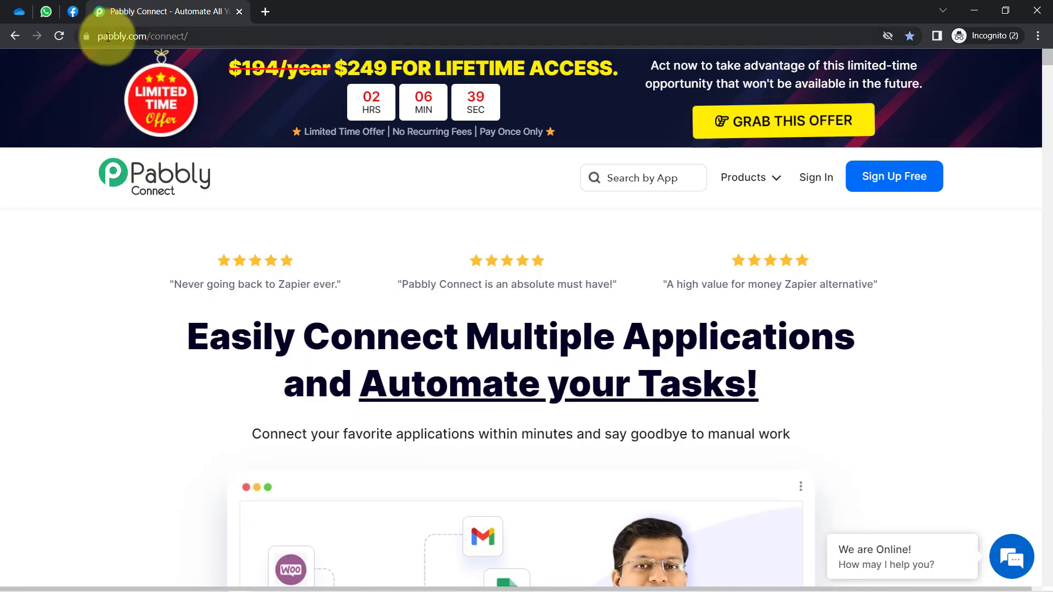
pyautogui.moveTo(237, 331); pyautogui.dragTo(728, 405)
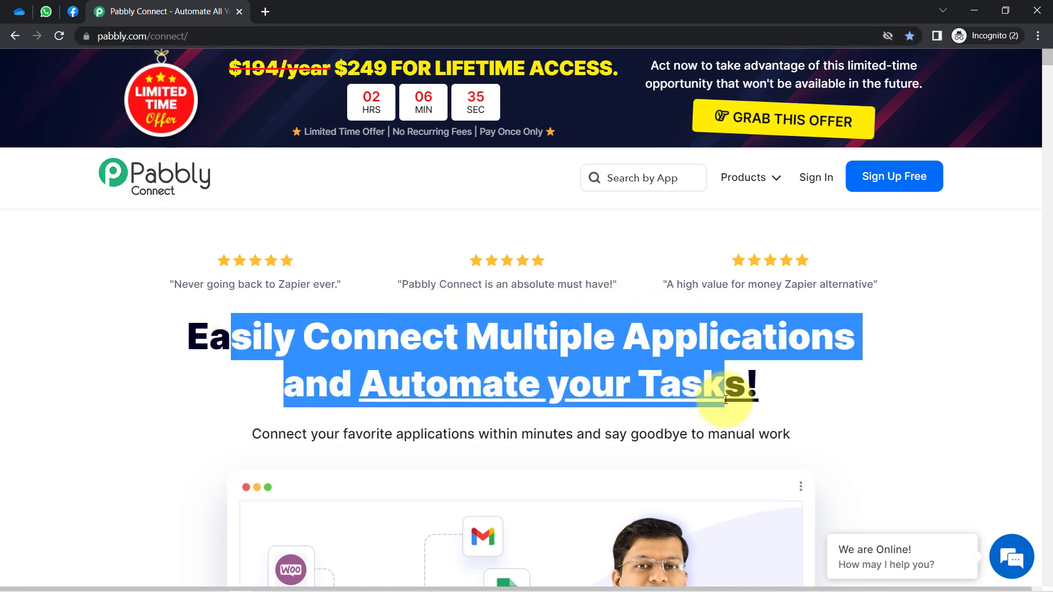
pyautogui.click(114, 36)
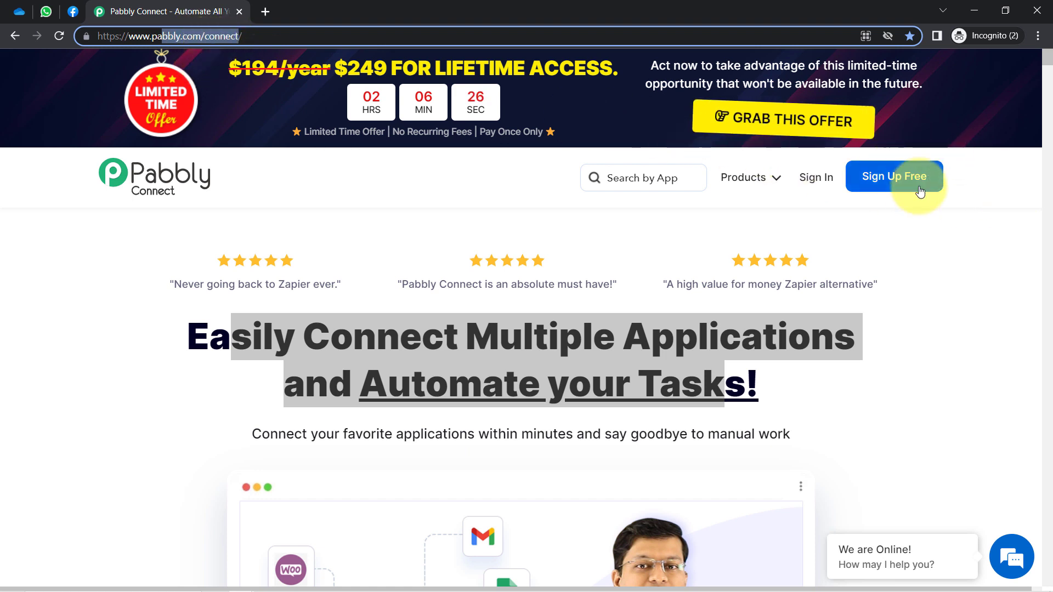
pyautogui.click(814, 177)
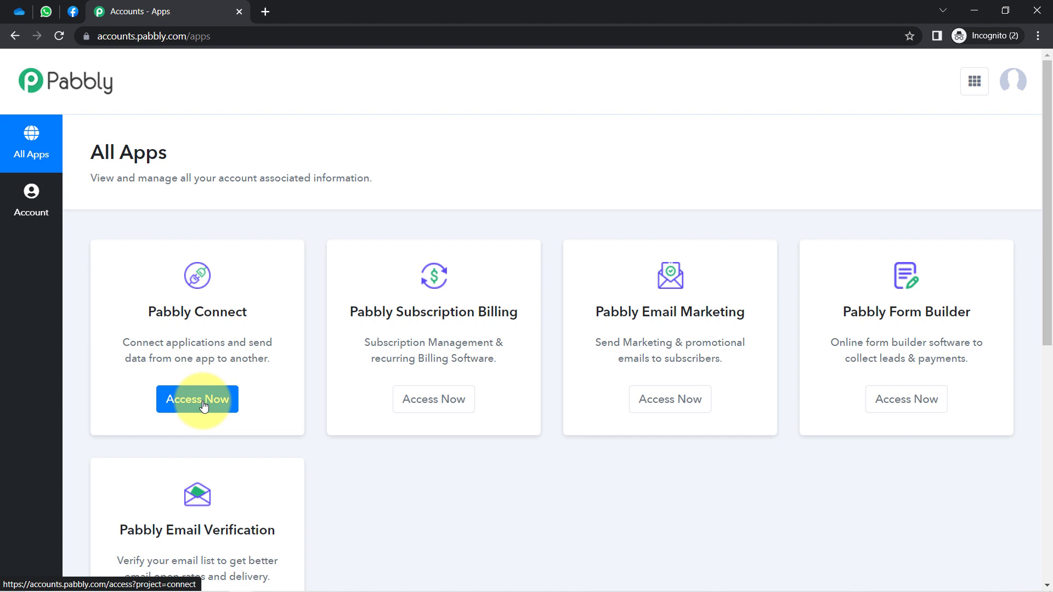
# - Access Pabbly Connect from the All Apps page, switch to its dashboard and close the accounts page
pyautogui.click(200, 400)
pyautogui.click(207, 14)
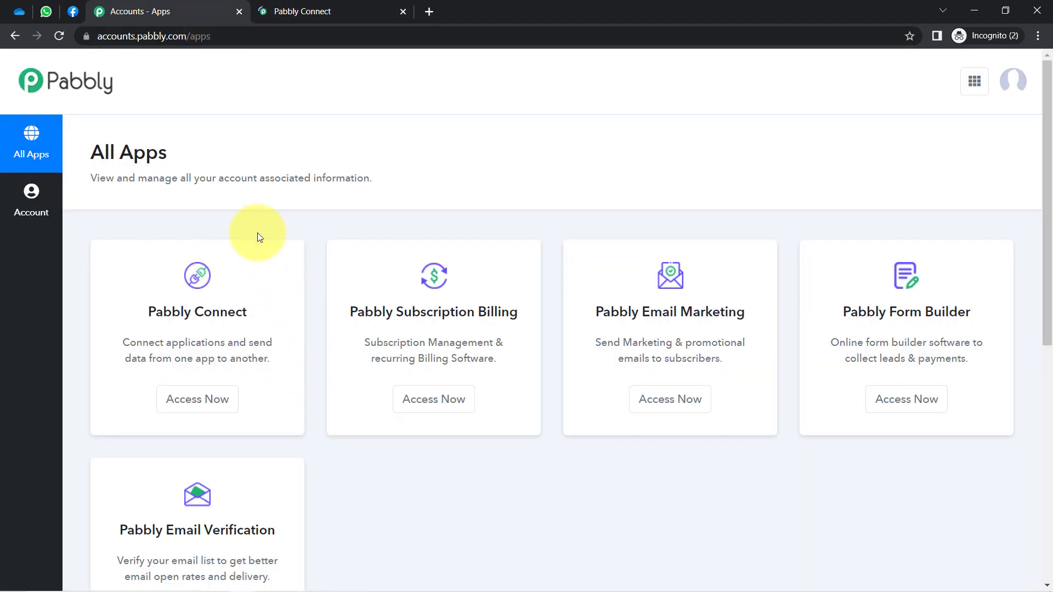
pyautogui.moveTo(156, 312); pyautogui.dragTo(254, 311)
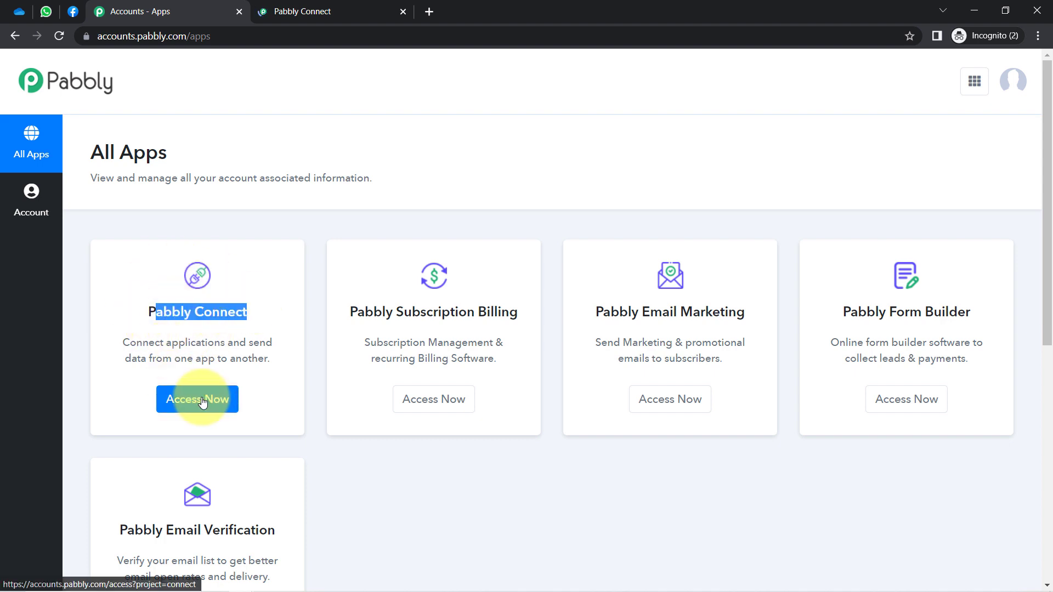
pyautogui.click(316, 11)
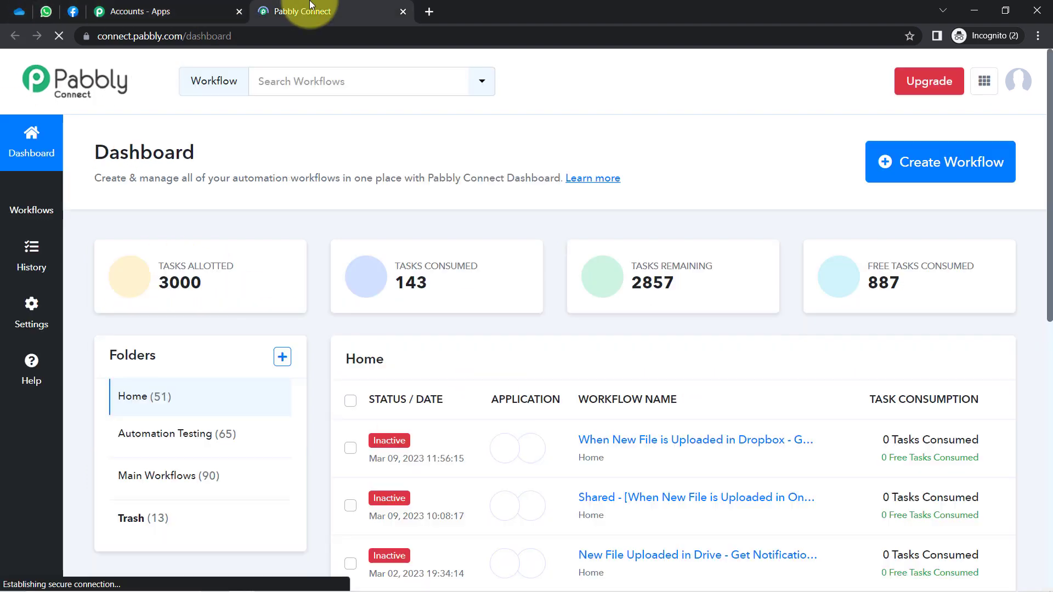
pyautogui.click(239, 11)
# - Create a workflow named "When File is Uploaded in OneDrive - Send Notification on WhatsApp"
pyautogui.moveTo(120, 152); pyautogui.dragTo(195, 153)
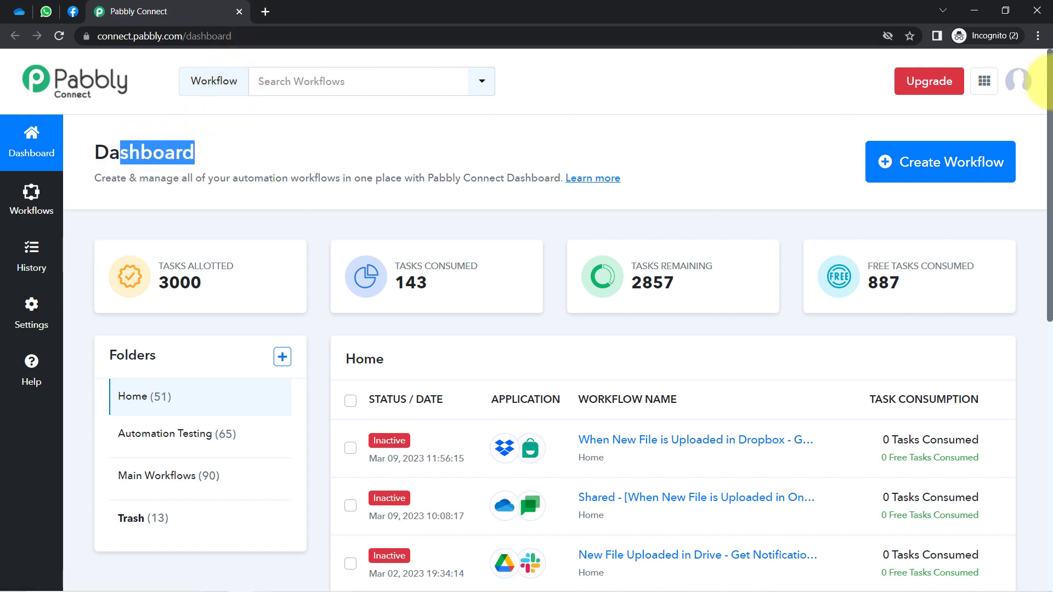
pyautogui.click(1039, 37)
pyautogui.click(807, 159)
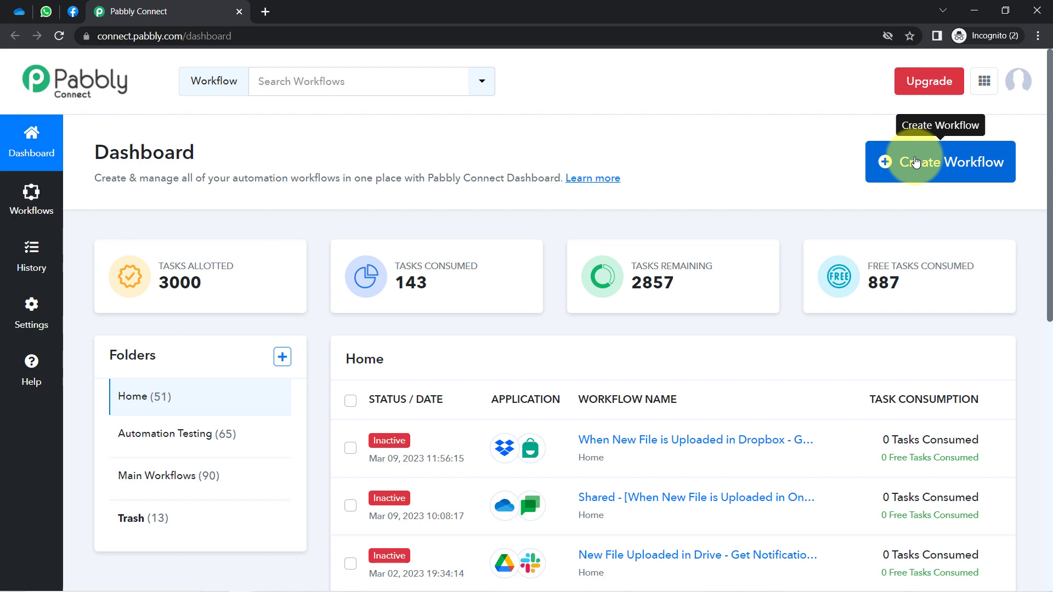
pyautogui.click(938, 171)
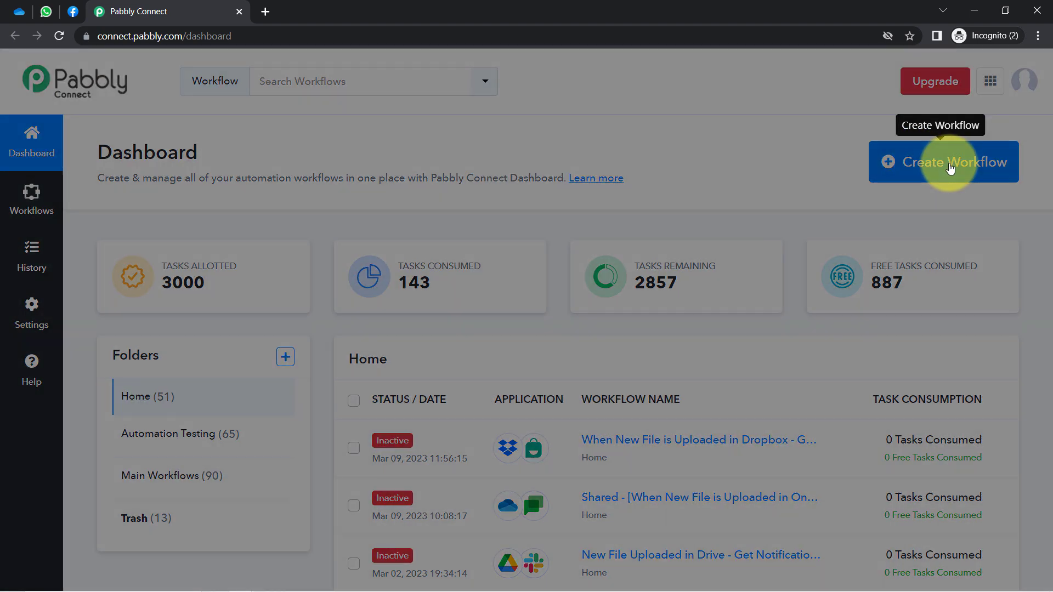
pyautogui.moveTo(384, 256); pyautogui.dragTo(430, 255)
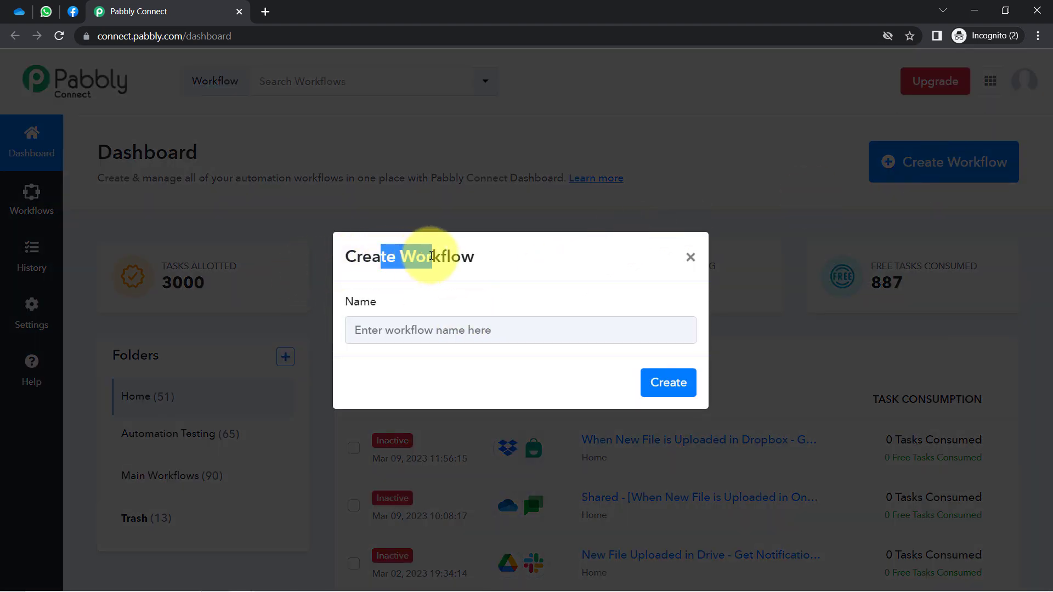
pyautogui.click(389, 323)
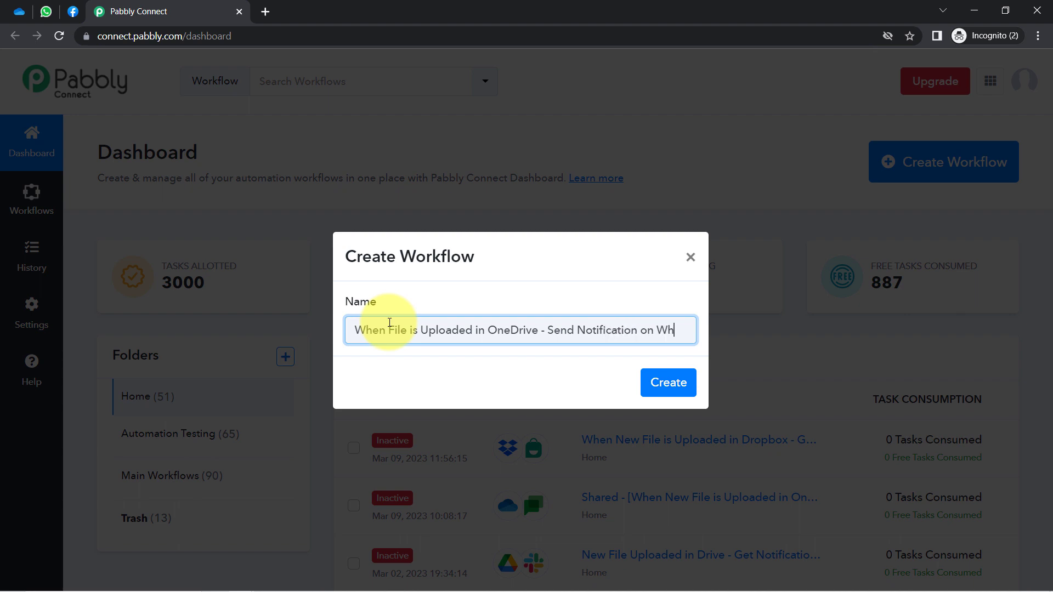
pyautogui.write('stA')
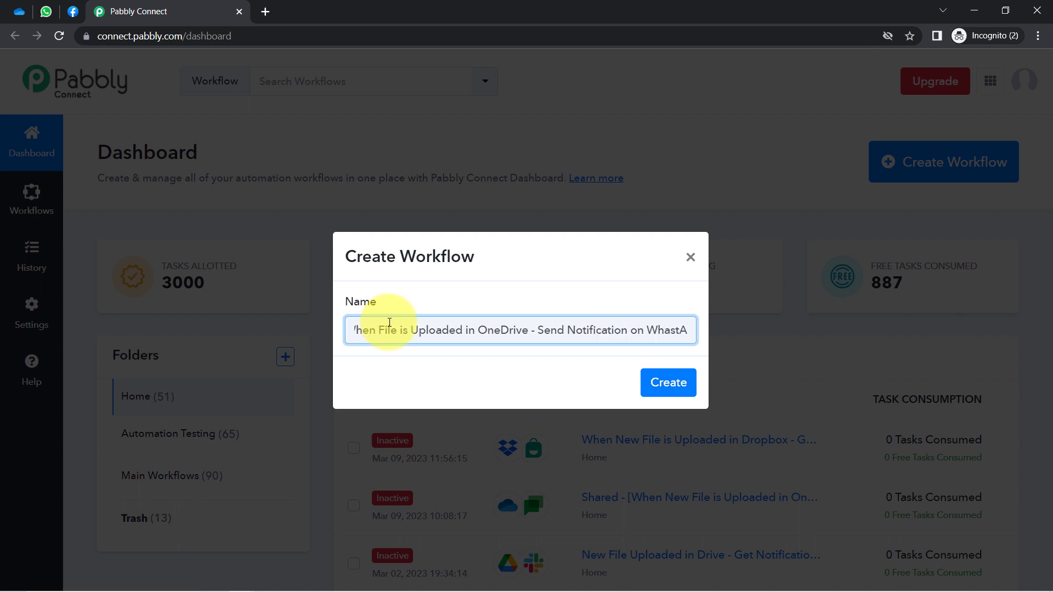
pyautogui.write('pp')
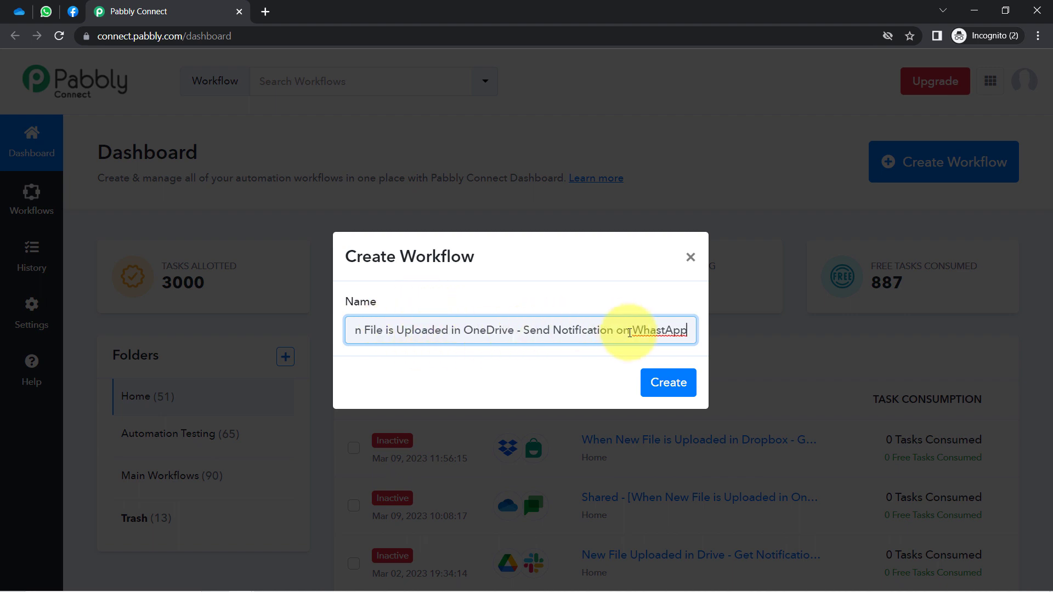
pyautogui.rightClick(656, 332)
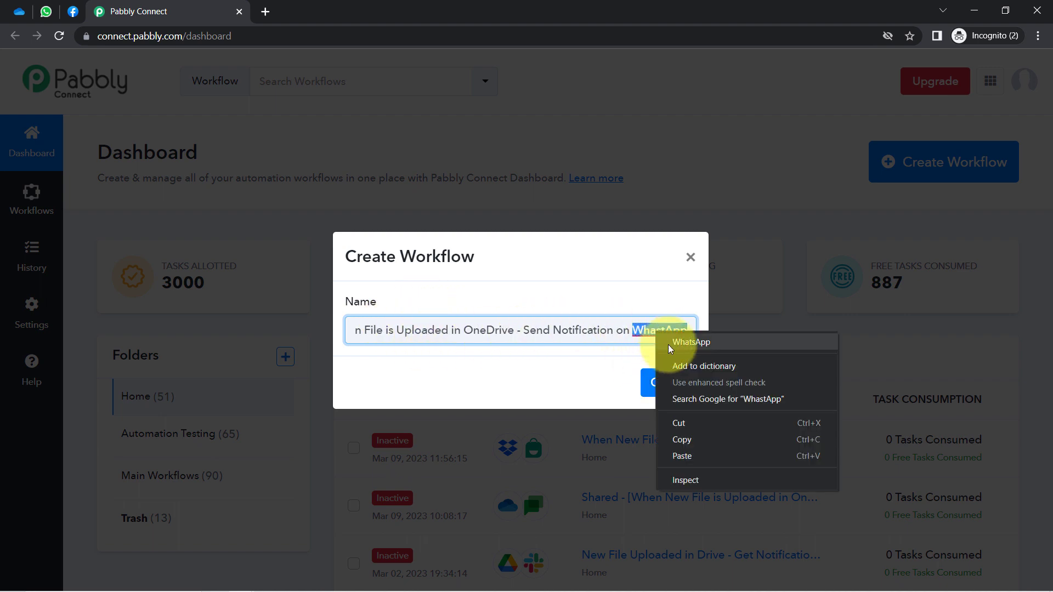
pyautogui.click(668, 343)
pyautogui.click(656, 384)
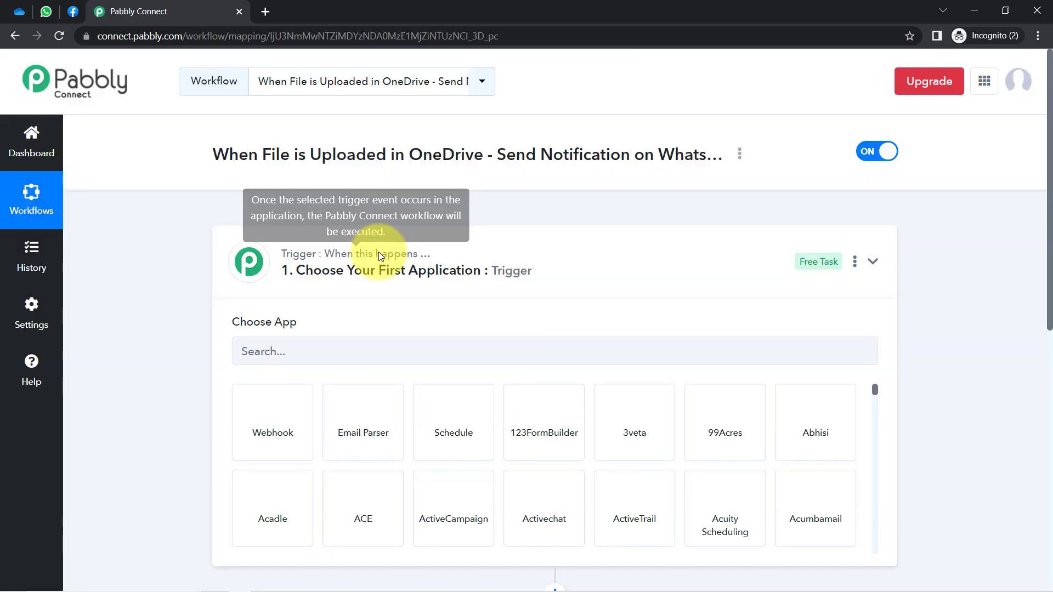
# - Search the trigger apps for "onedr" and choose Microsoft OneDrive as the workflow's trigger application
pyautogui.click(379, 290)
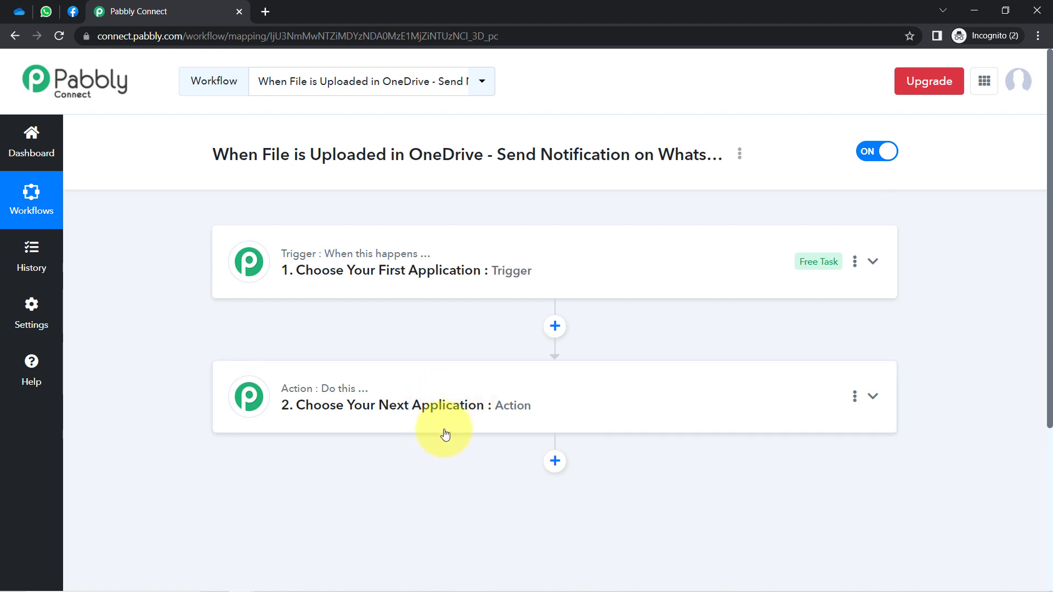
pyautogui.moveTo(250, 155); pyautogui.dragTo(454, 156)
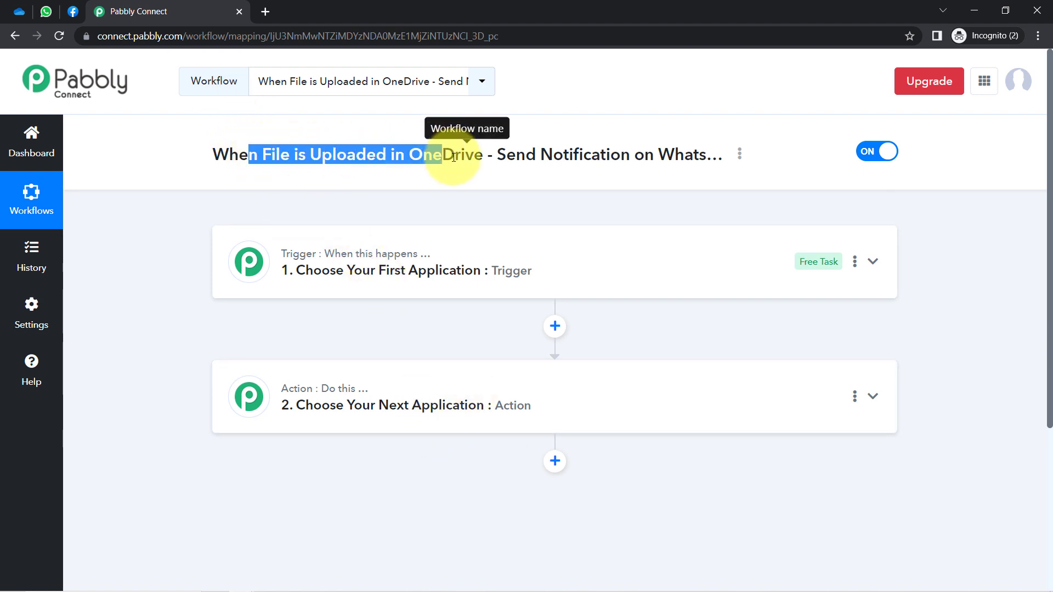
pyautogui.click(453, 272)
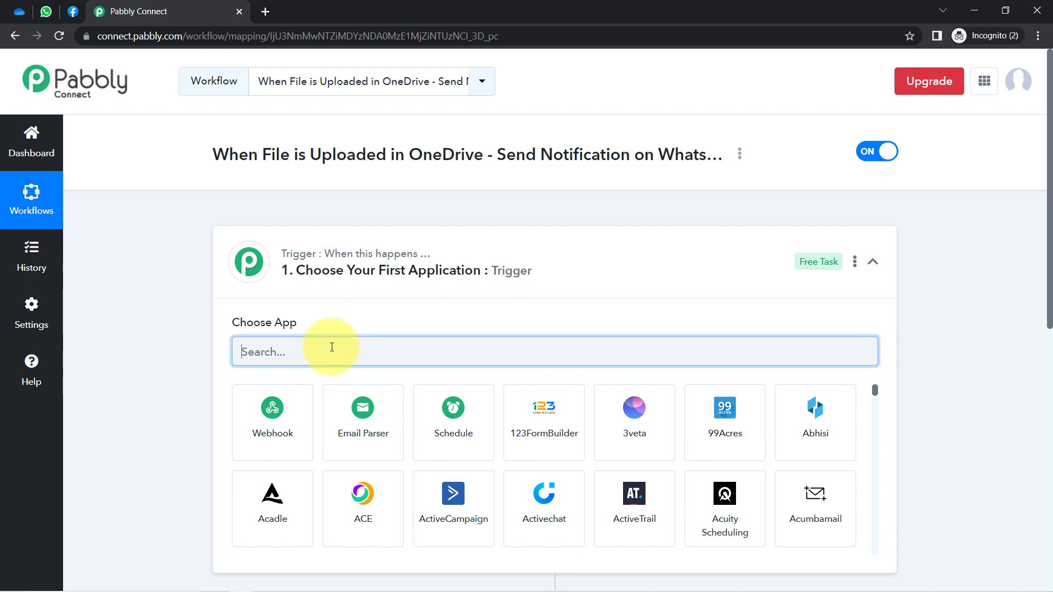
pyautogui.write('oner')
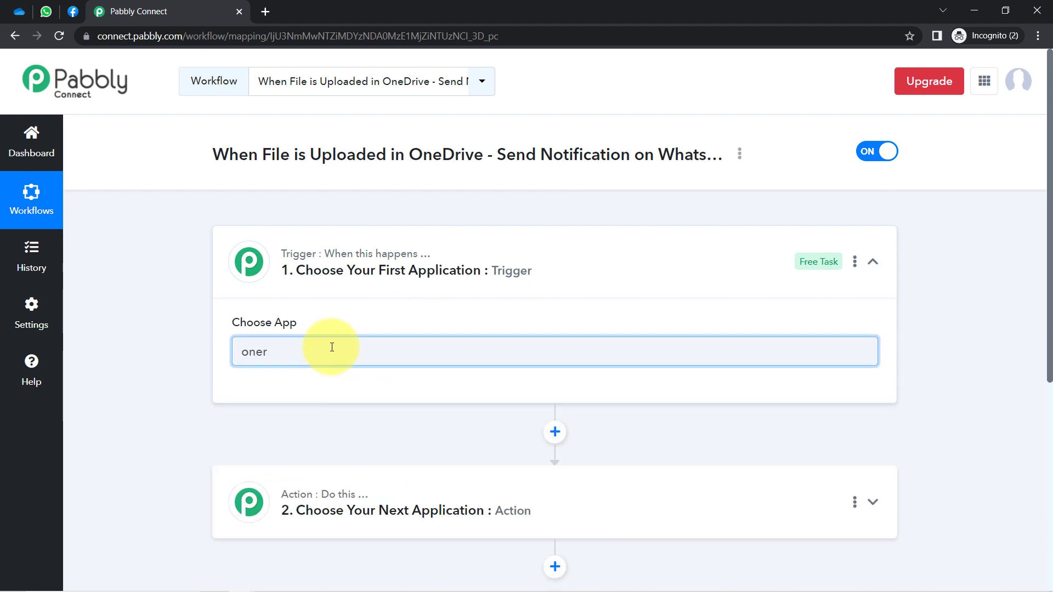
pyautogui.press('BackSpace')
pyautogui.write('dr')
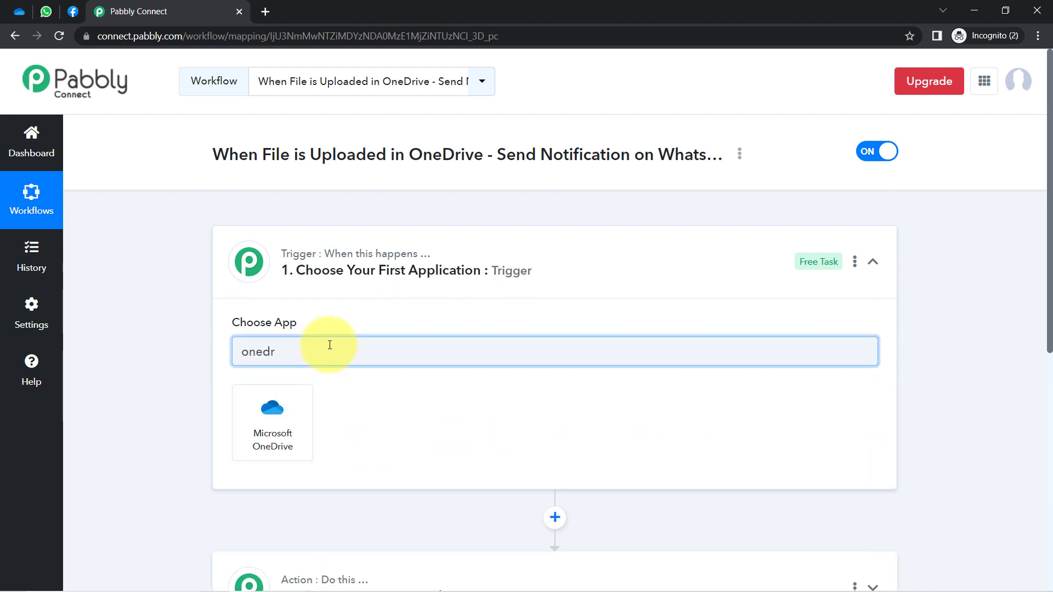
pyautogui.click(271, 436)
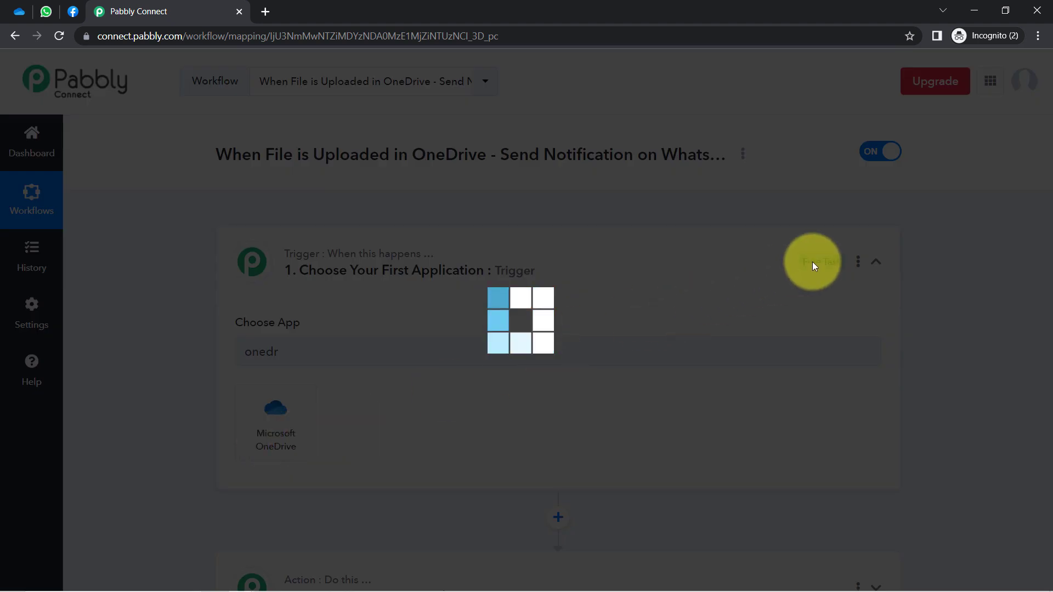
# - Search the action apps for "whatsapp" and choose WhatsApp Cloud API as the workflow's action application
pyautogui.scroll(-4, 1042, 317)
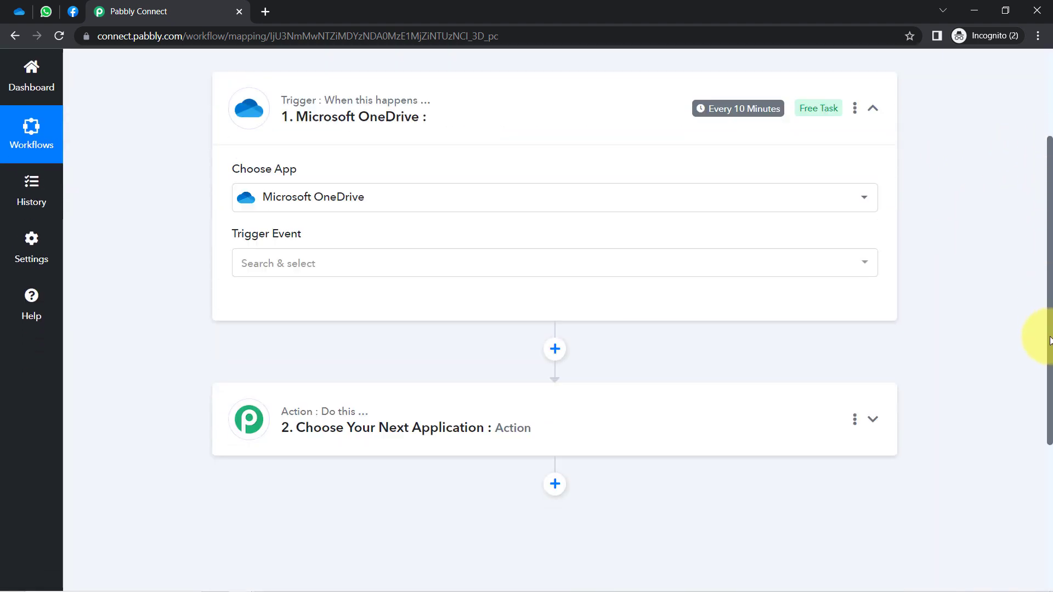
pyautogui.click(324, 362)
pyautogui.click(266, 439)
pyautogui.write('whats')
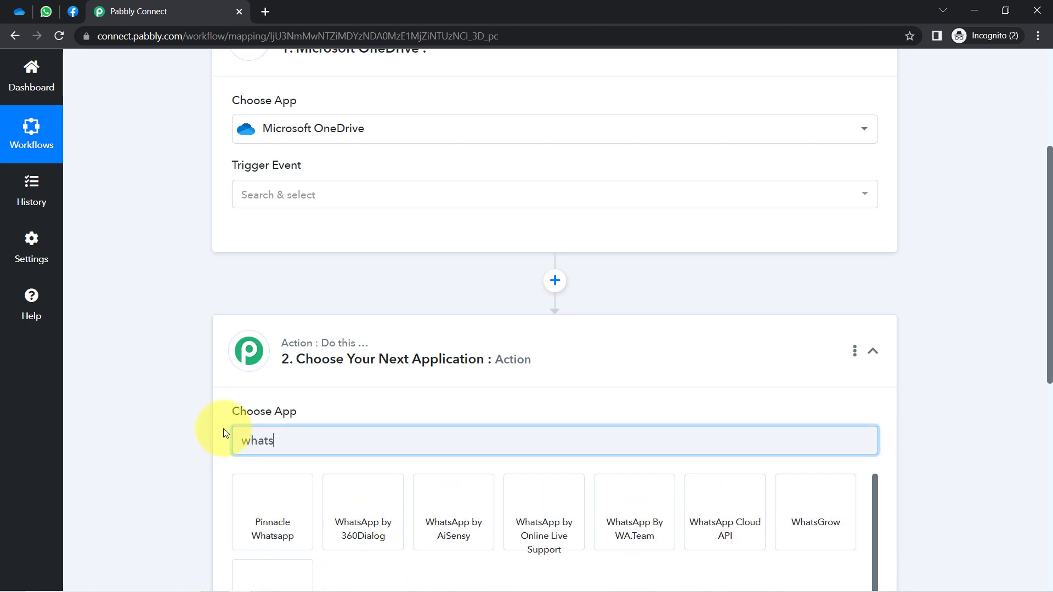
pyautogui.write('app')
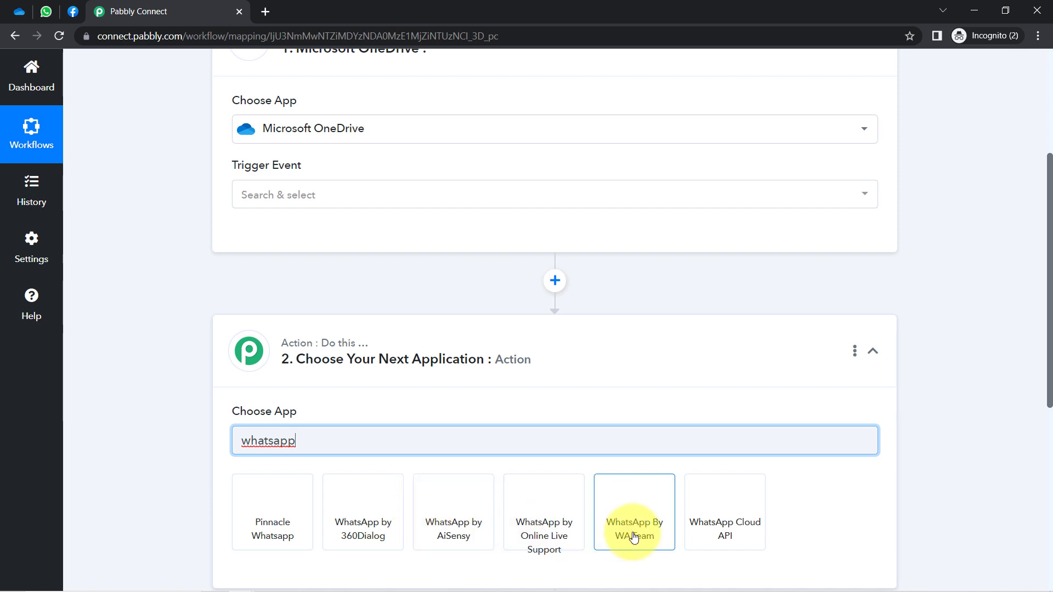
pyautogui.click(701, 528)
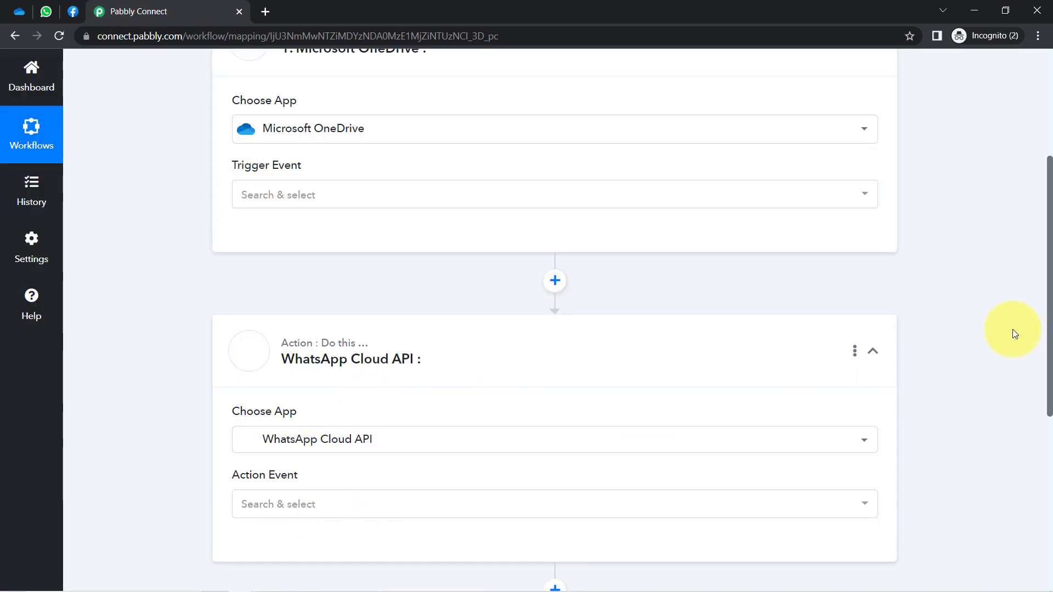
# - Set the Microsoft OneDrive trigger event to New File and open the account connection settings
pyautogui.moveTo(1050, 356); pyautogui.dragTo(1050, 311)
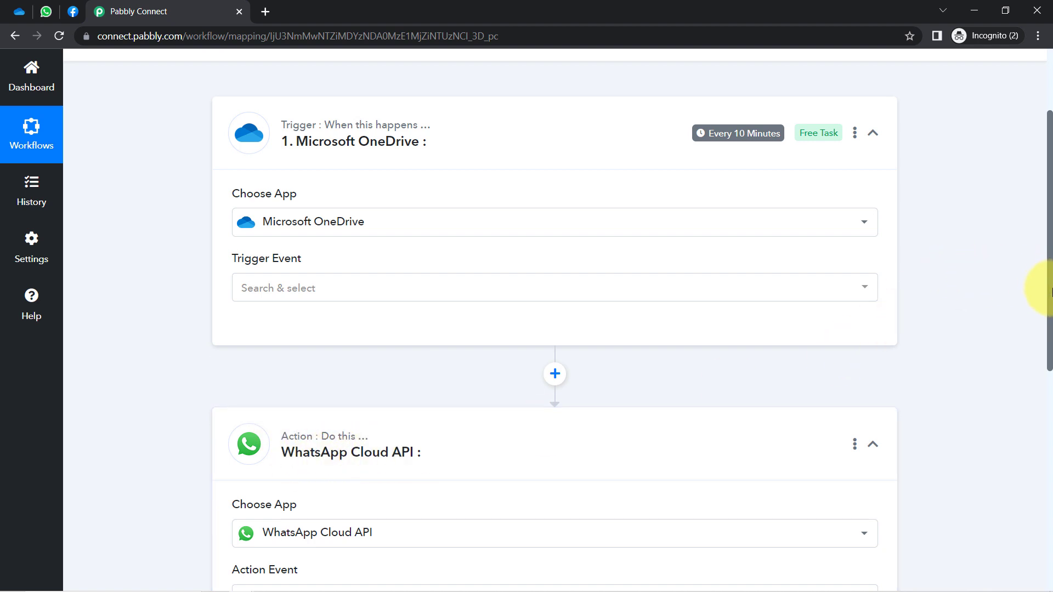
pyautogui.moveTo(1050, 293); pyautogui.dragTo(1050, 225)
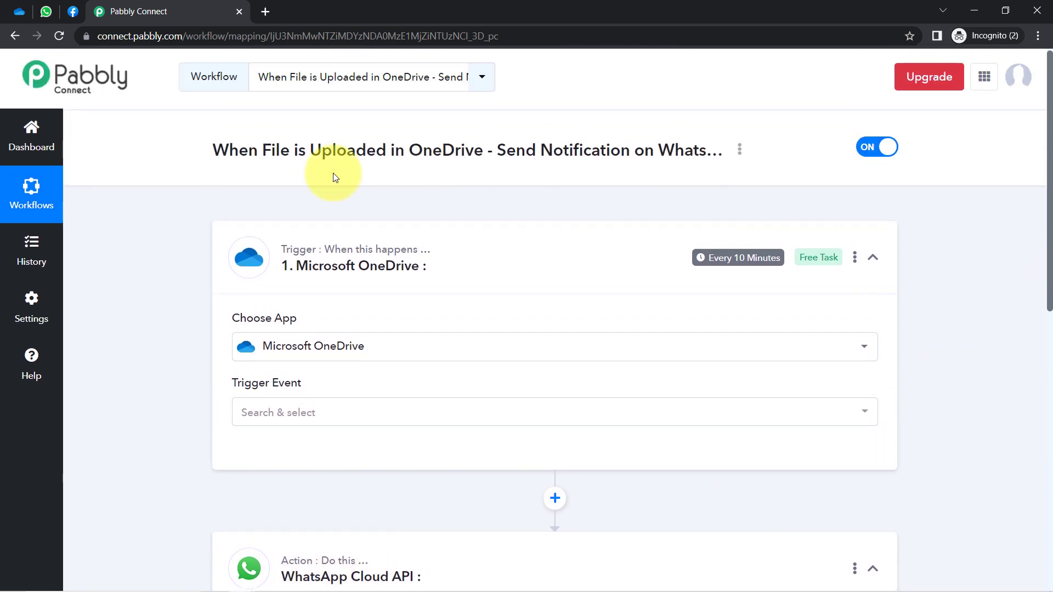
pyautogui.click(252, 408)
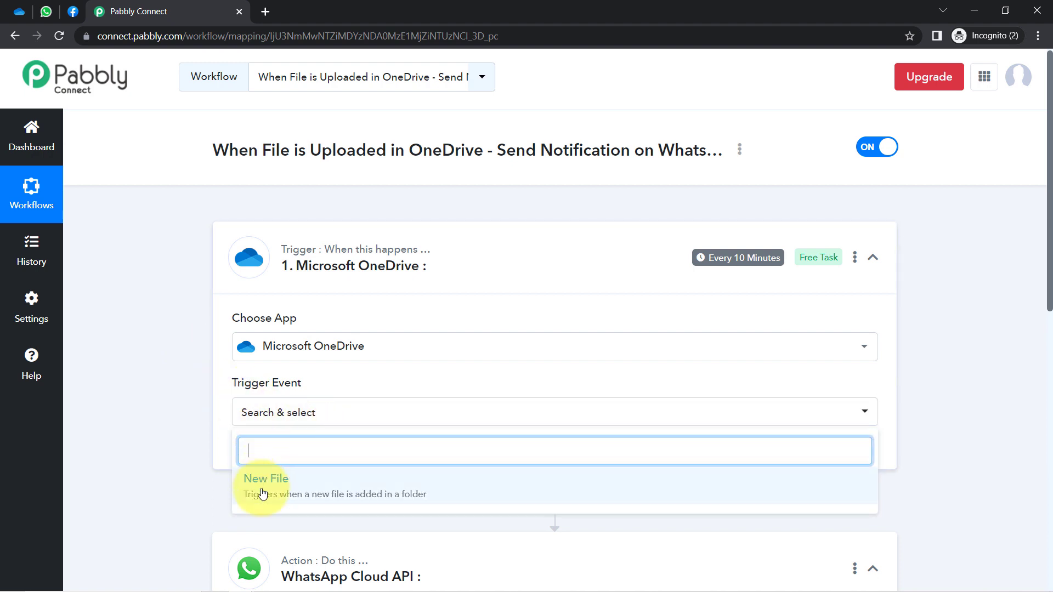
pyautogui.click(263, 492)
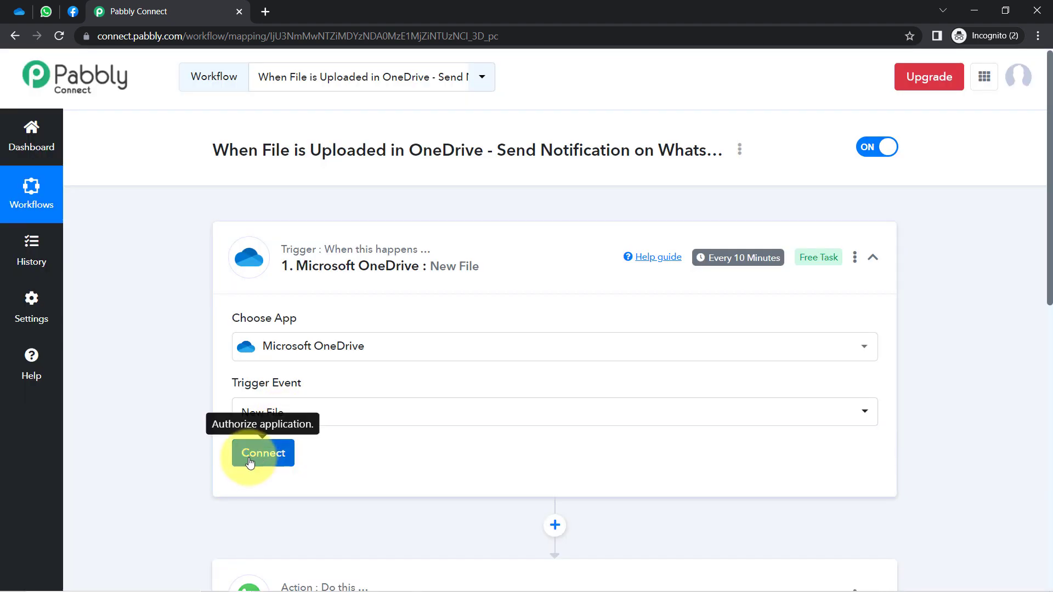
pyautogui.click(263, 453)
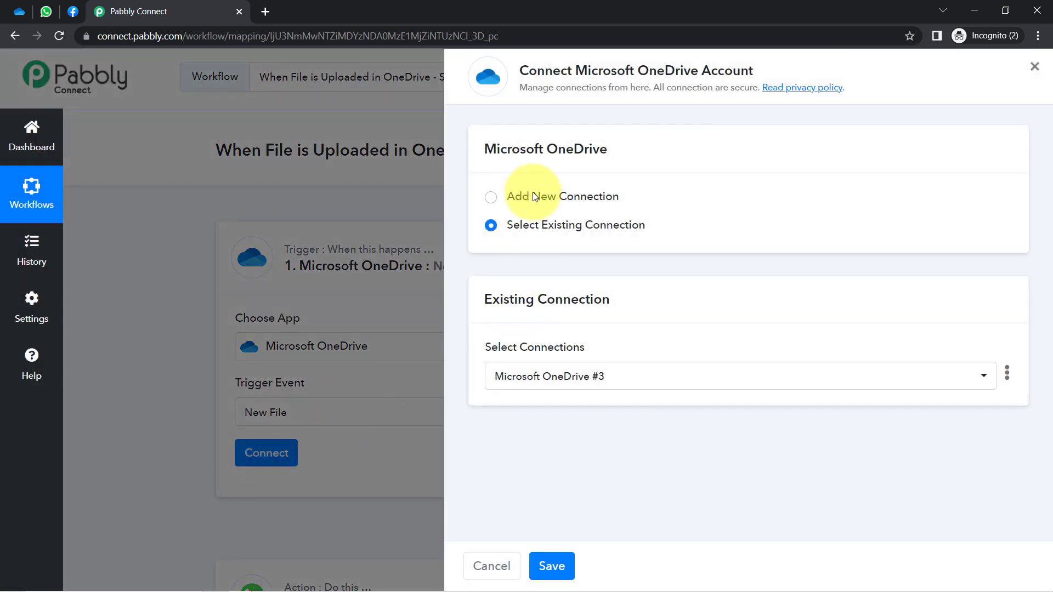
# - Add a new Microsoft OneDrive connection and authorize it for the New File trigger
pyautogui.click(537, 199)
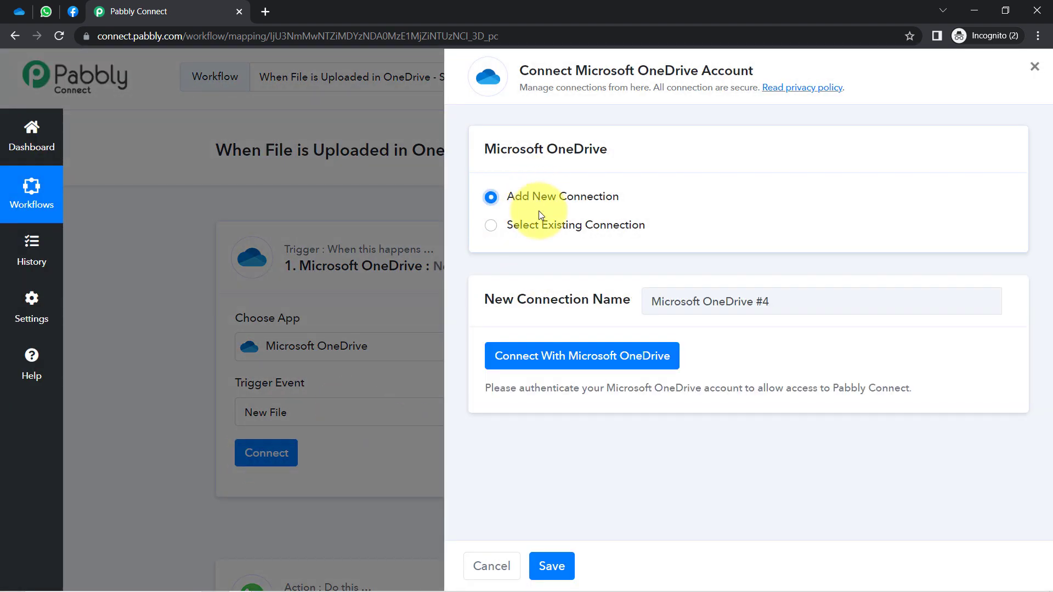
pyautogui.click(551, 359)
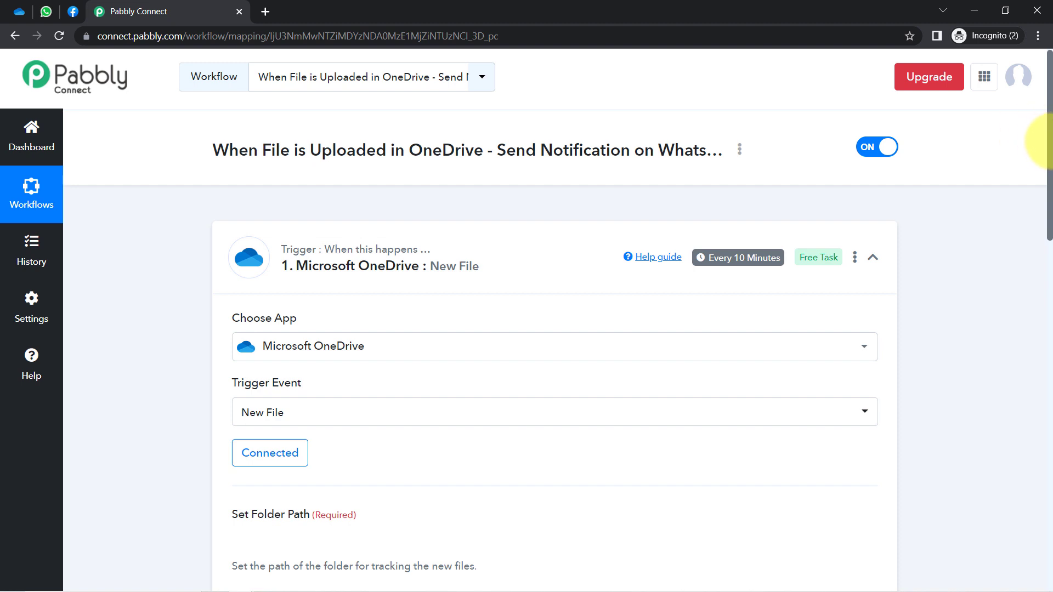
# - Read the Set Folder Path instructions and locate the All Important Designs & Files folder under My files in OneDrive
pyautogui.moveTo(1050, 147); pyautogui.dragTo(1034, 258)
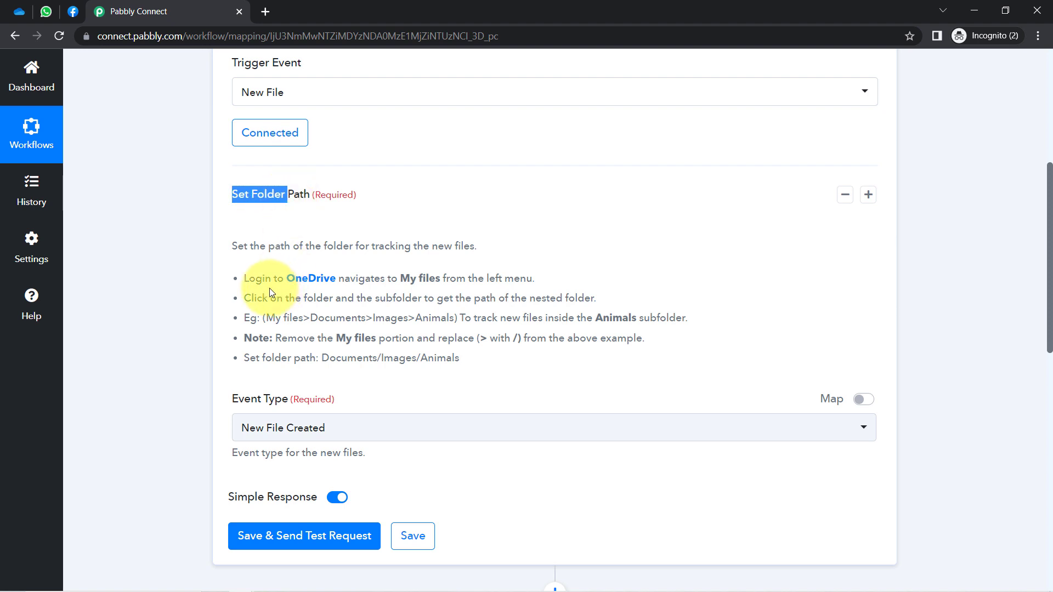
pyautogui.moveTo(256, 280); pyautogui.dragTo(521, 340)
pyautogui.click(419, 347)
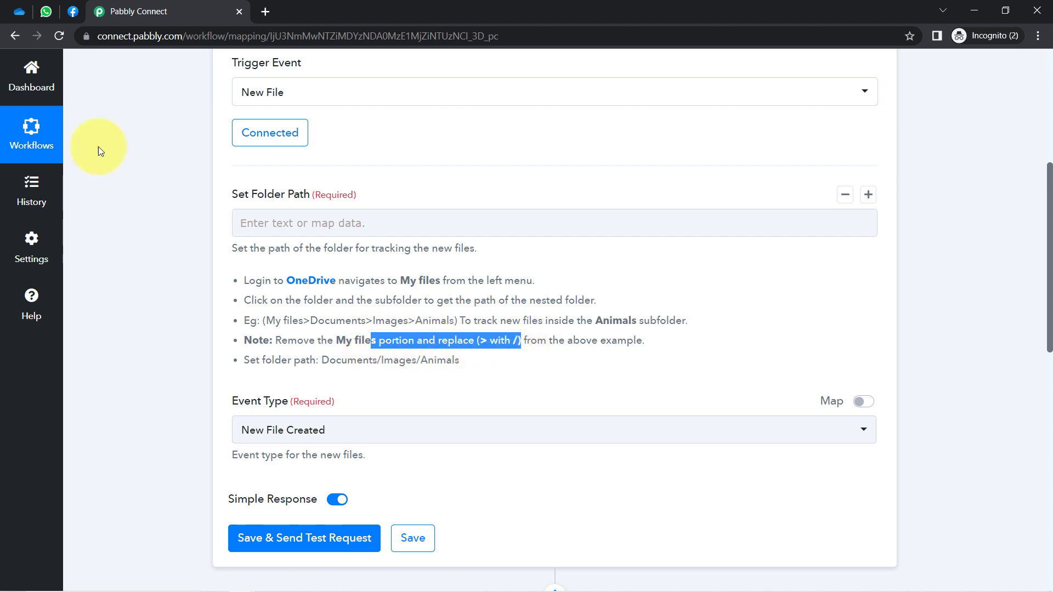
pyautogui.click(19, 11)
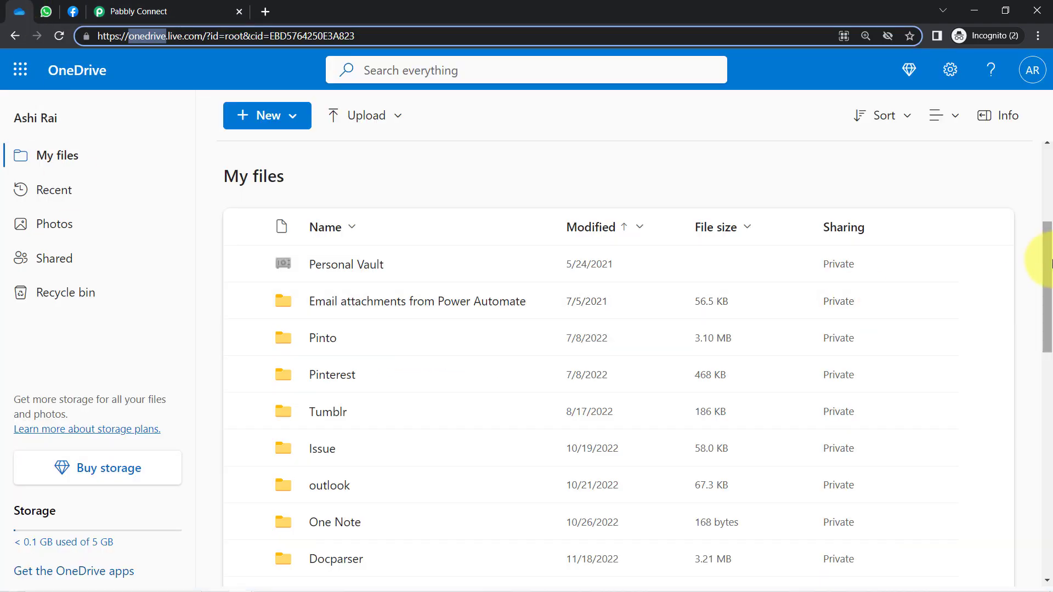
pyautogui.moveTo(1048, 273); pyautogui.dragTo(1050, 453)
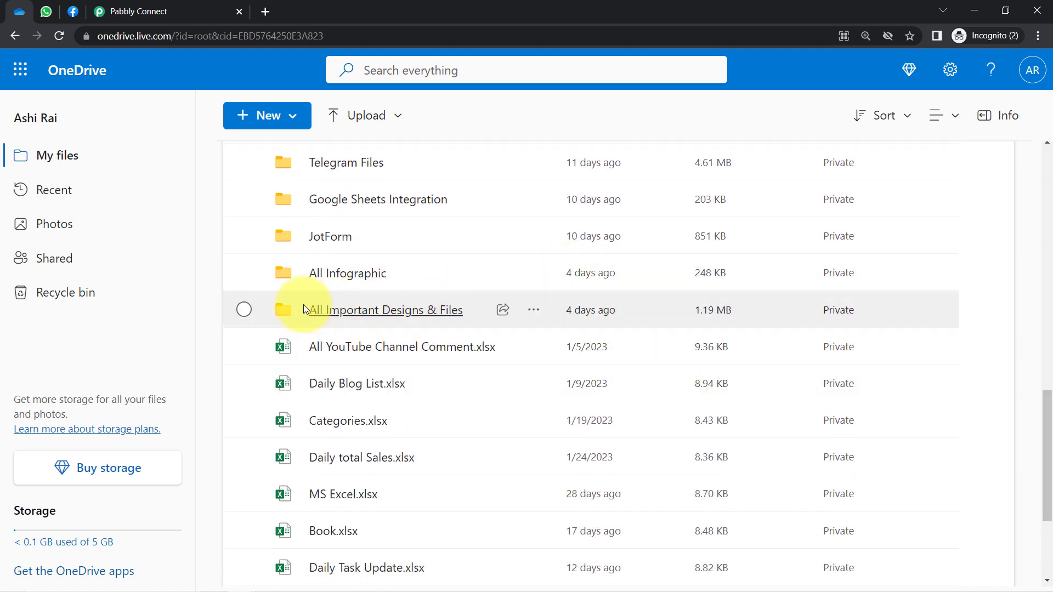
pyautogui.moveTo(340, 287); pyautogui.dragTo(430, 311)
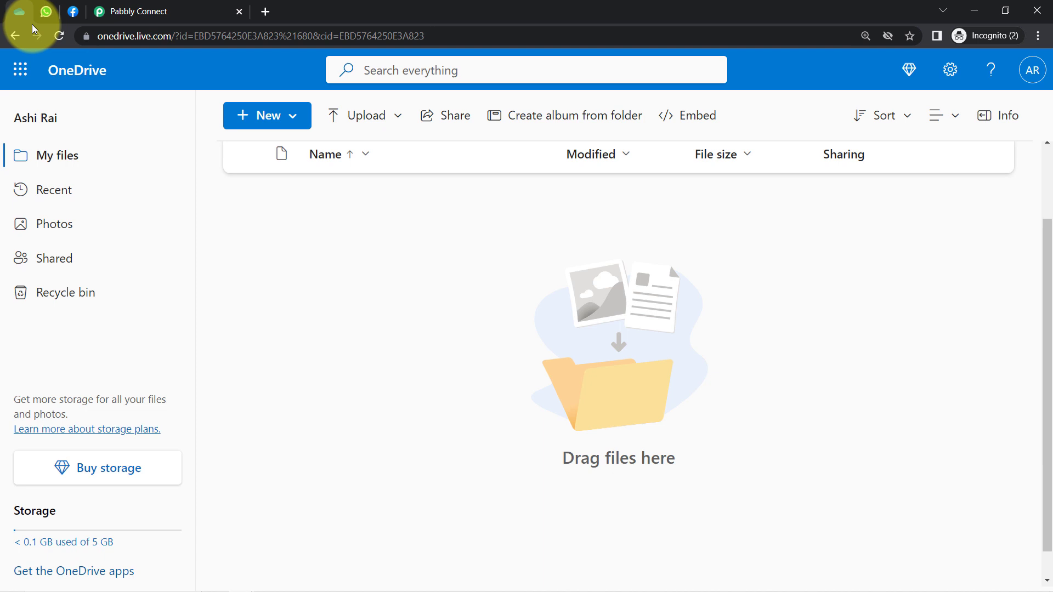
pyautogui.click(17, 33)
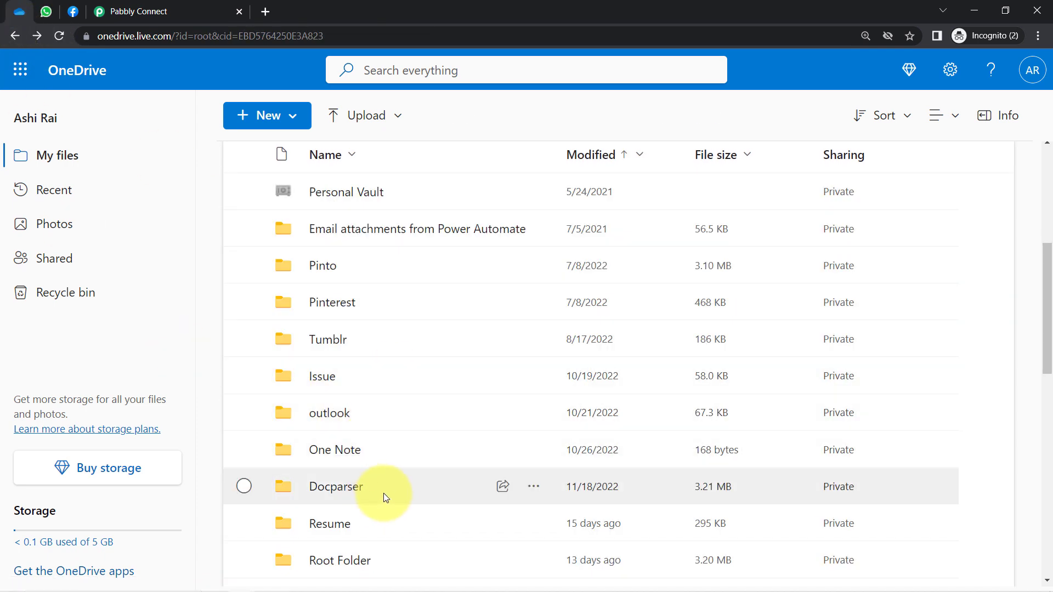
pyautogui.moveTo(1050, 284); pyautogui.dragTo(1038, 422)
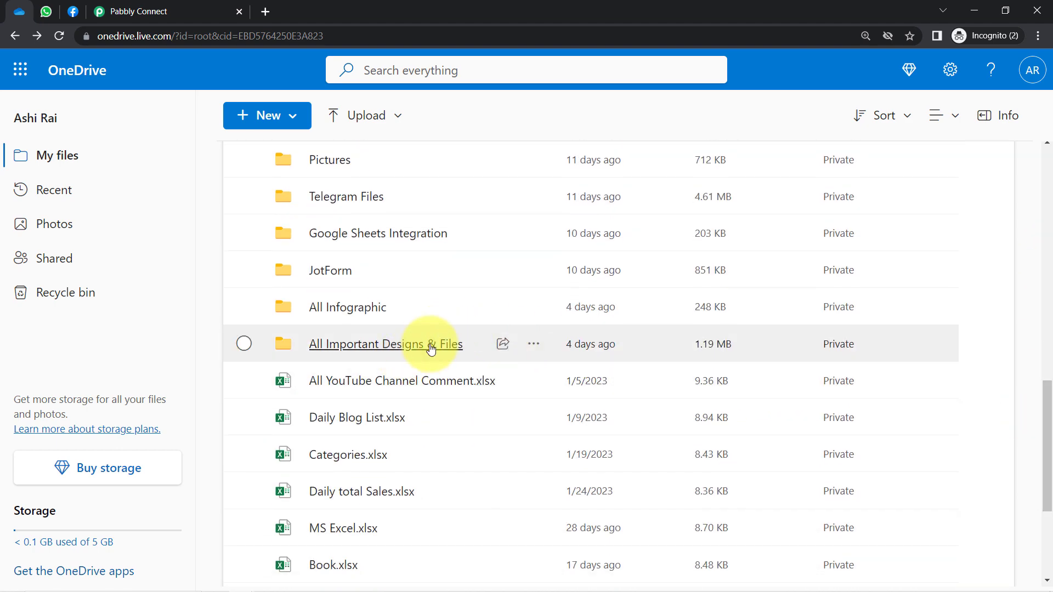
# - Back in Pabbly Connect, set the trigger's folder path to "/All Important Files & Designs"
pyautogui.click(113, 4)
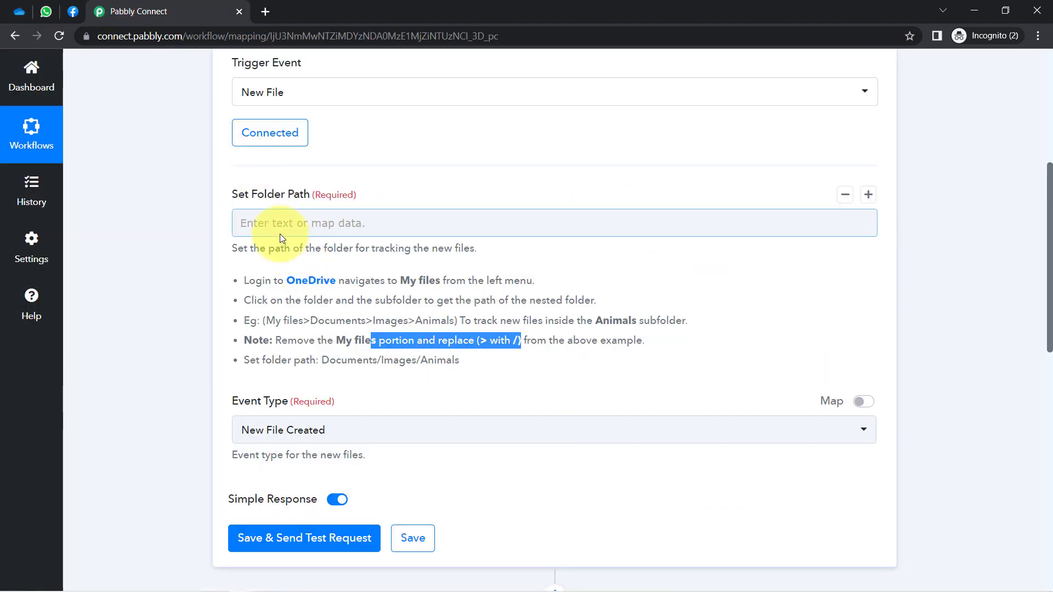
pyautogui.click(260, 223)
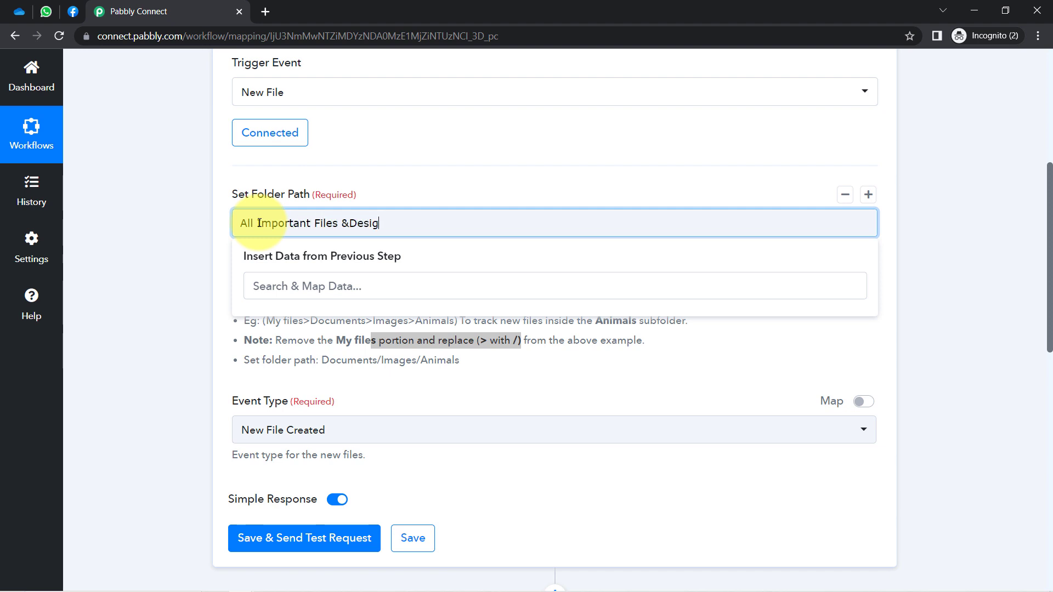
pyautogui.click(345, 222)
pyautogui.click(450, 194)
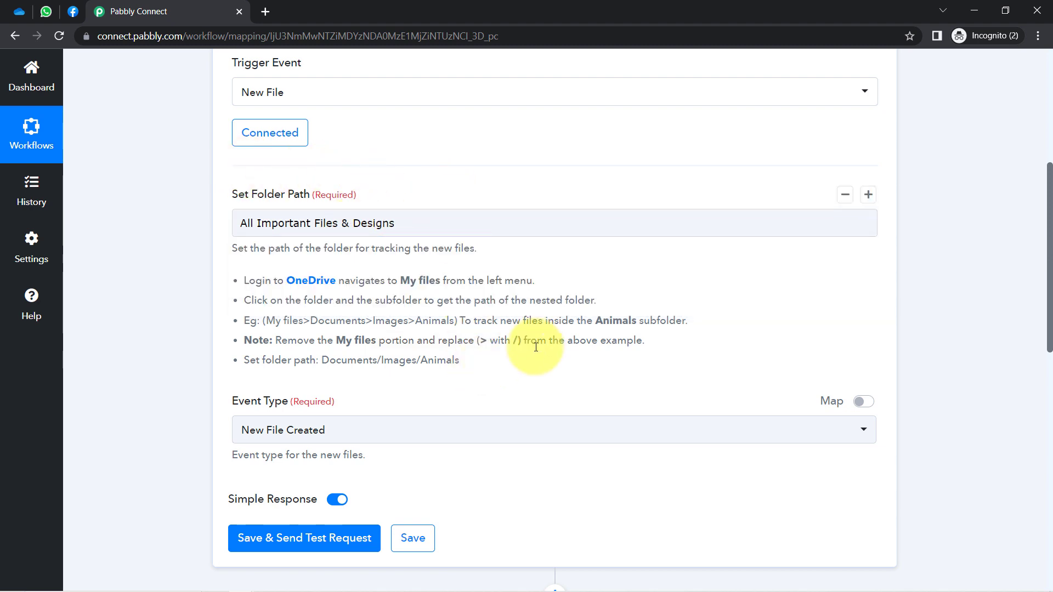
pyautogui.click(233, 222)
pyautogui.write('/')
pyautogui.click(183, 267)
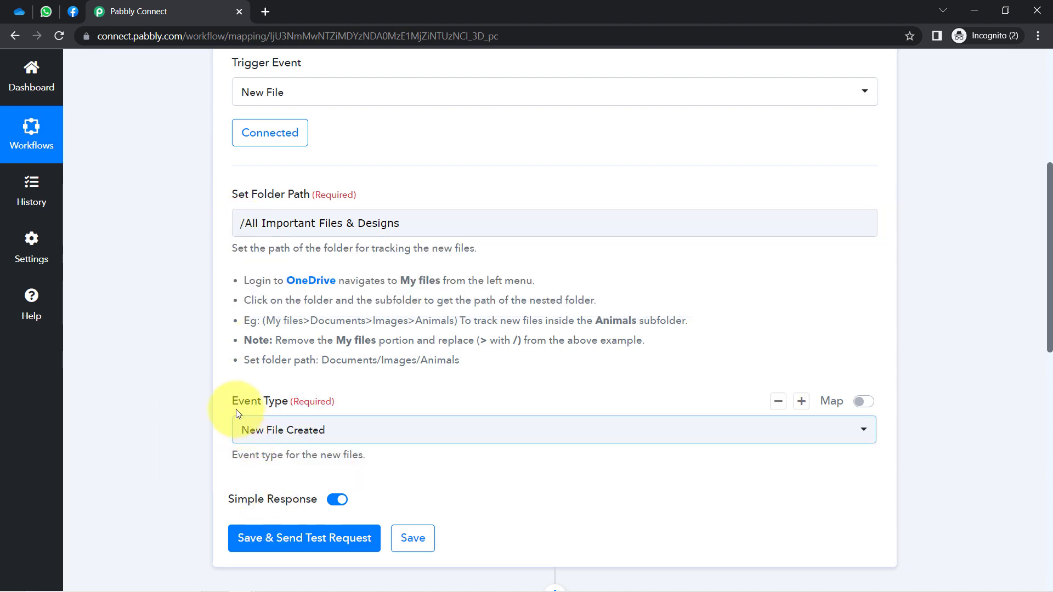
# - Keep New File Created as the event type, and save and send a test request to check the trigger response
pyautogui.click(246, 430)
pyautogui.click(183, 435)
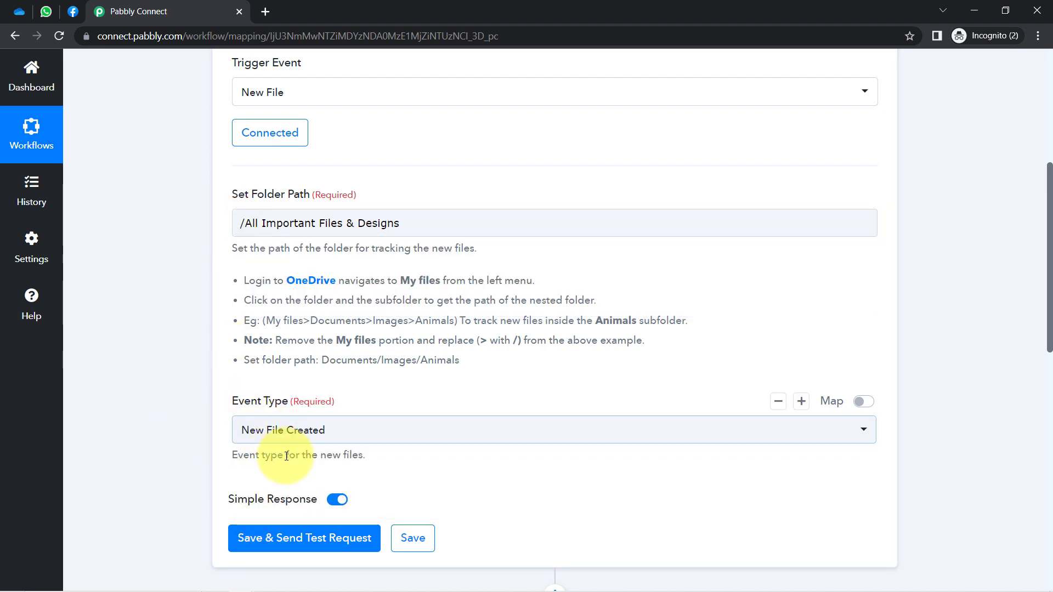
pyautogui.click(256, 540)
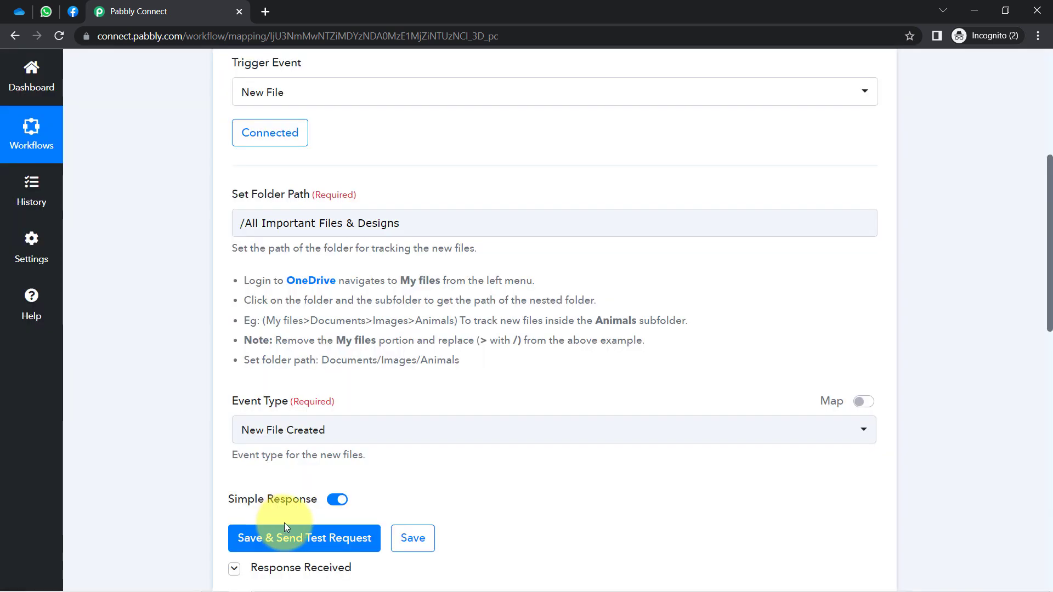
pyautogui.moveTo(1045, 306); pyautogui.dragTo(1047, 399)
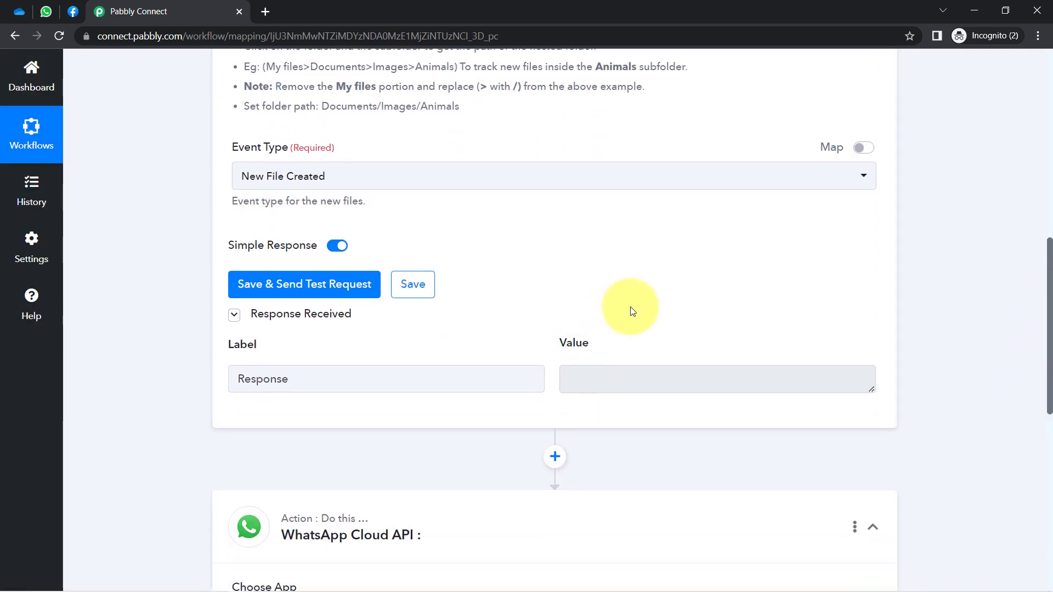
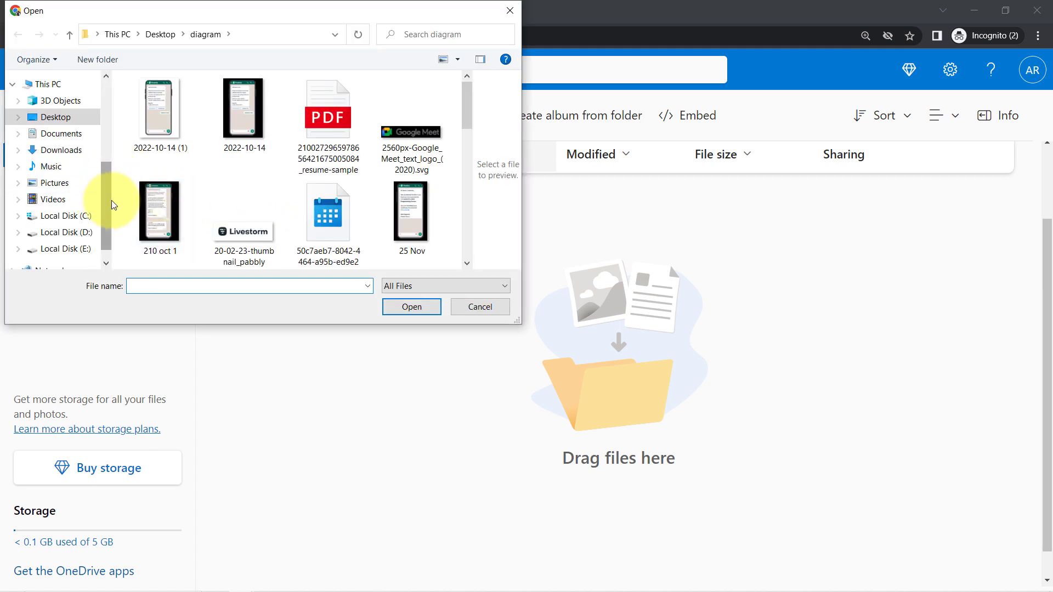
# - Upload NEET-Revision-Notes-for-Biology (1) to the OneDrive folder All Important Designs & Files and resend the trigger test request in Pabbly Connect
pyautogui.moveTo(111, 200); pyautogui.dragTo(113, 90)
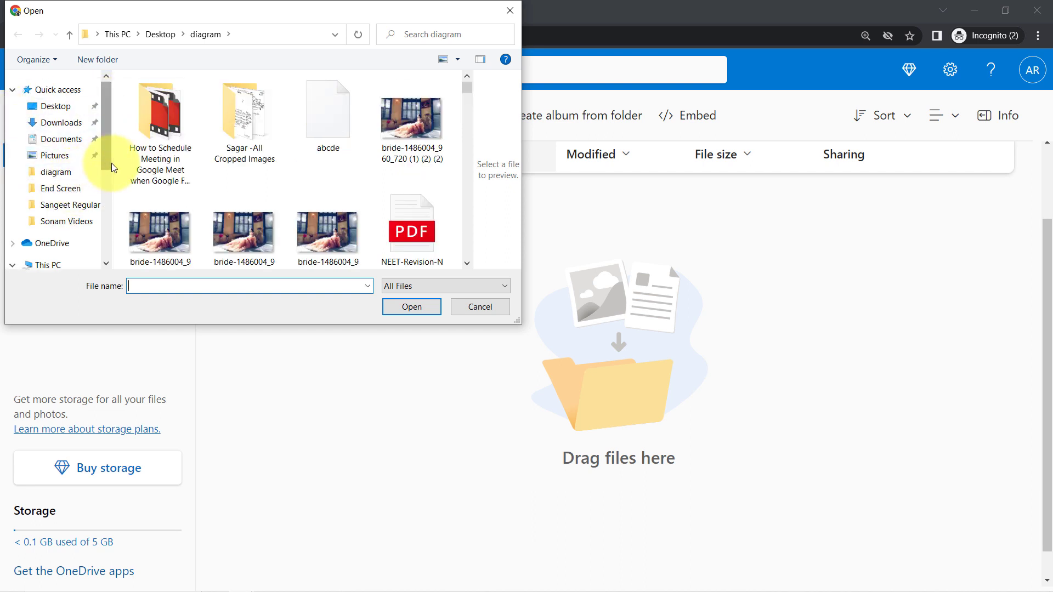
pyautogui.click(400, 229)
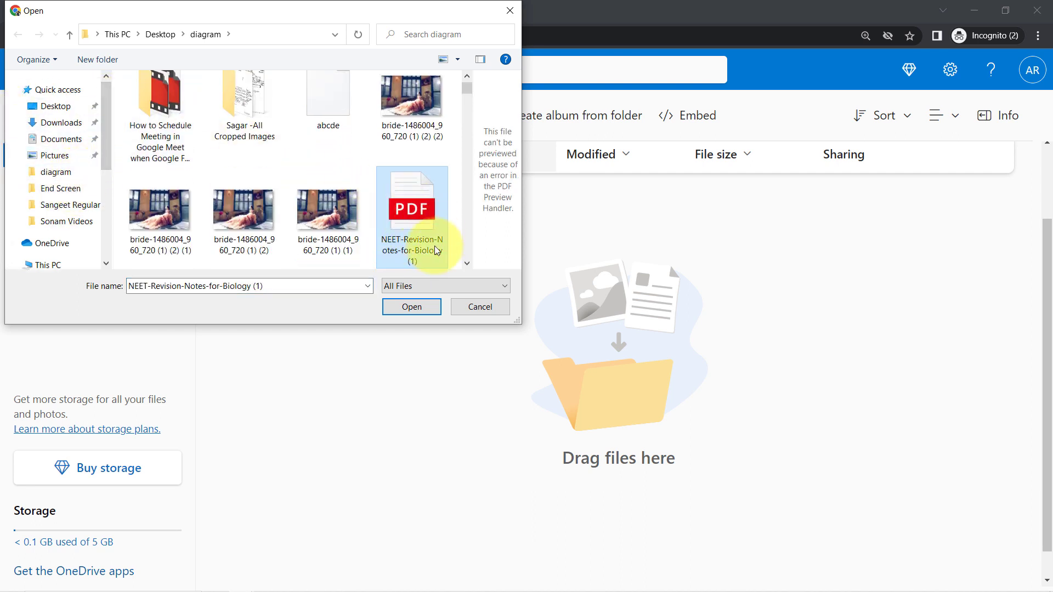
pyautogui.click(413, 306)
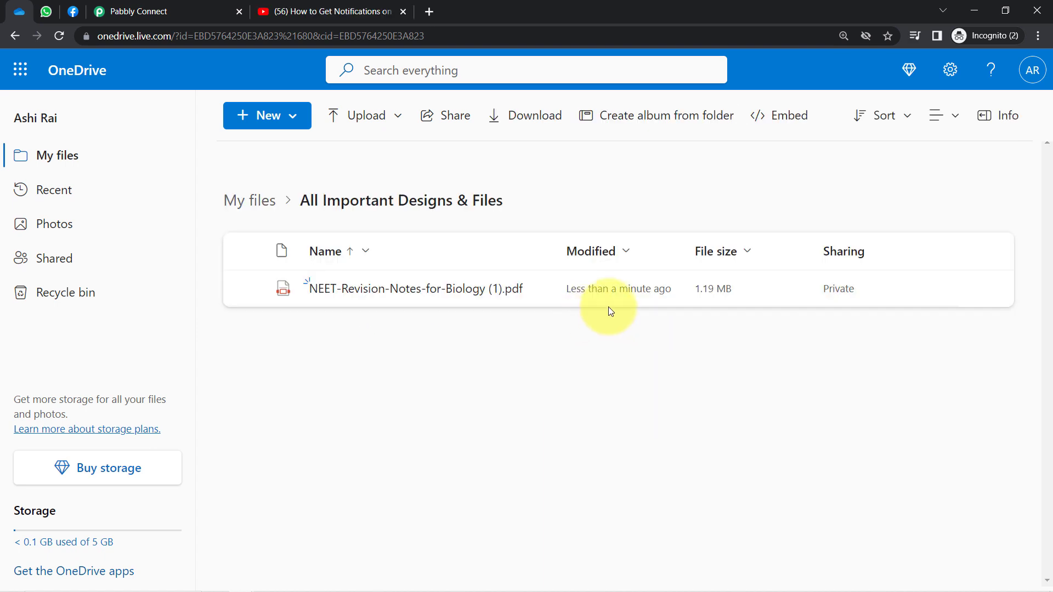
pyautogui.click(154, 6)
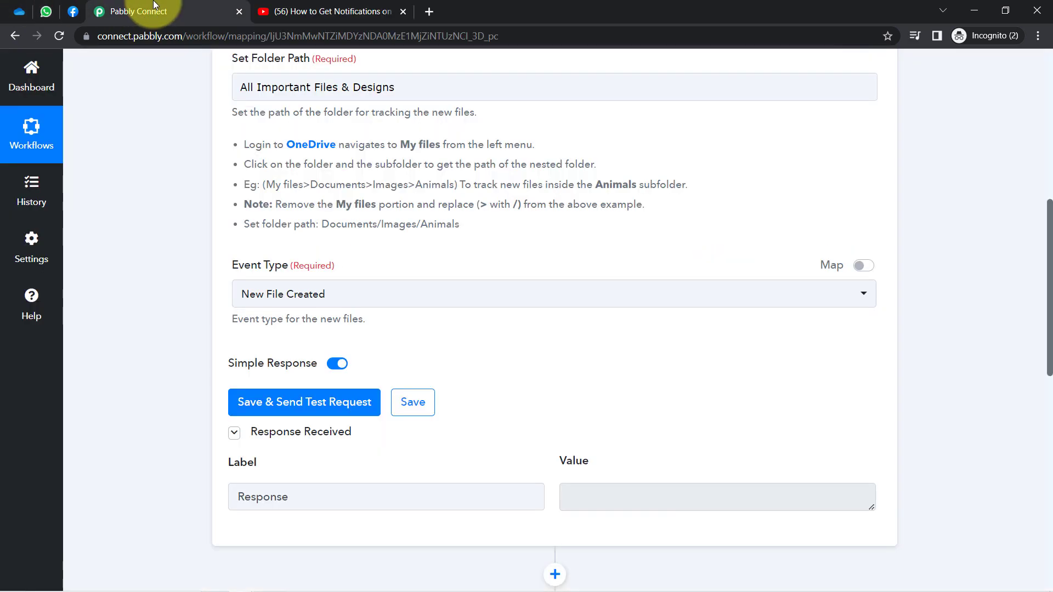
pyautogui.click(259, 414)
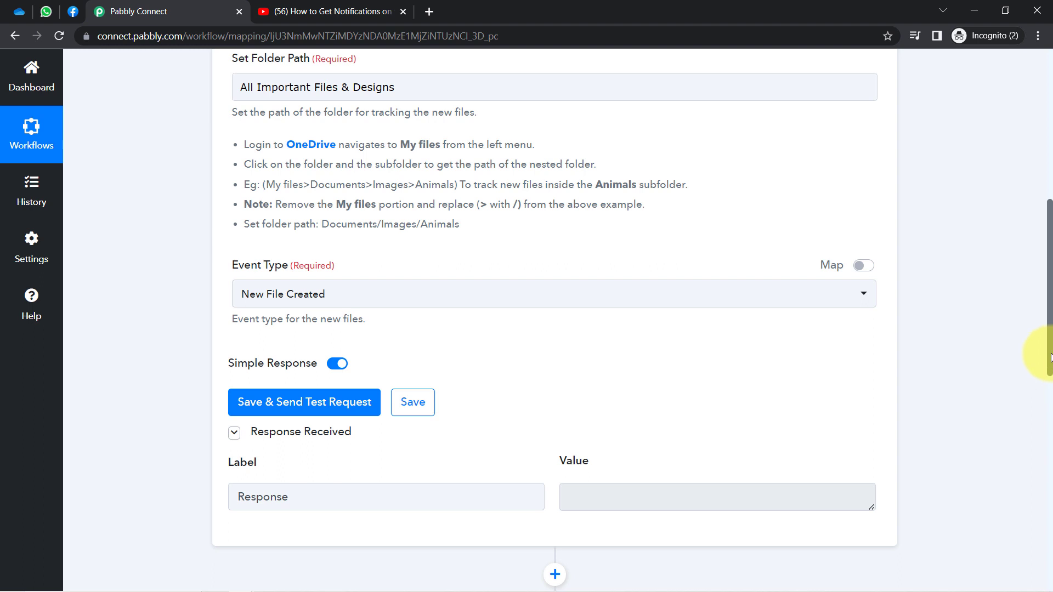
# - Check the folder's name in OneDrive and correct the trigger's folder path to "All Important Designs & Files"
pyautogui.moveTo(1051, 356); pyautogui.dragTo(1044, 305)
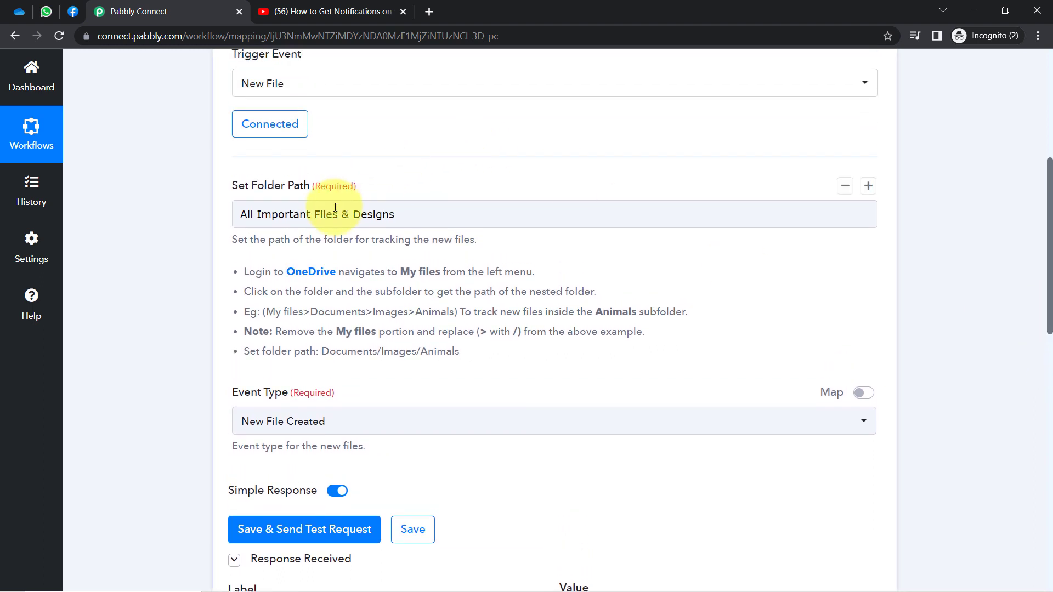
pyautogui.click(257, 221)
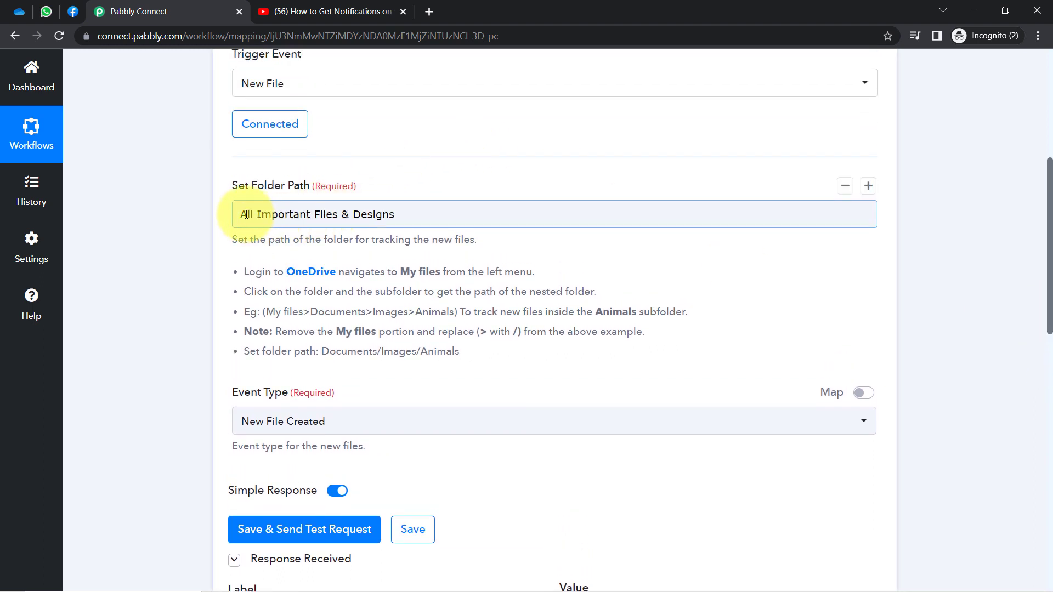
pyautogui.moveTo(246, 214); pyautogui.dragTo(366, 217)
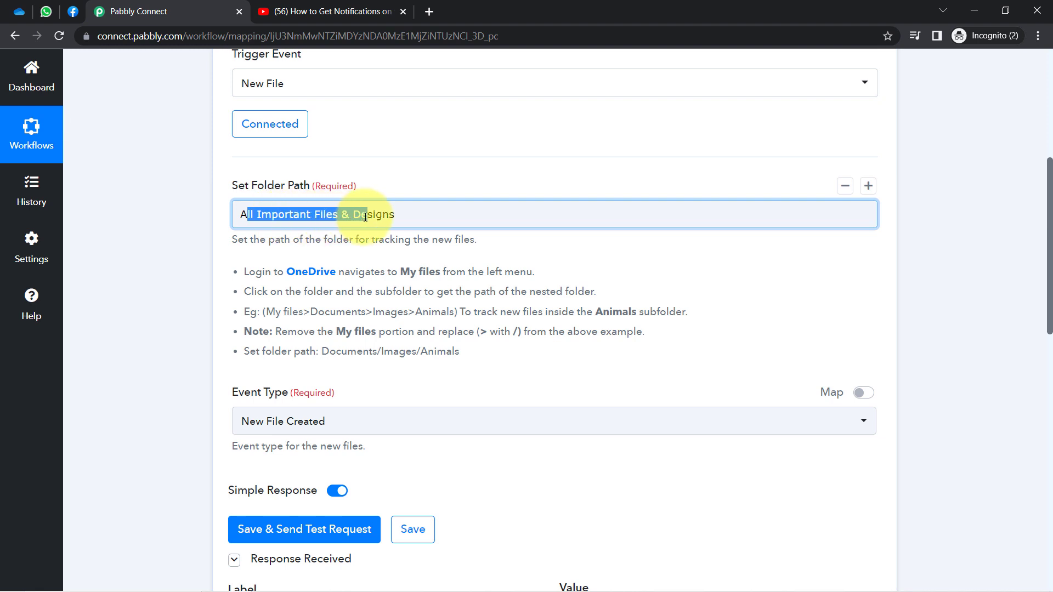
pyautogui.click(24, 14)
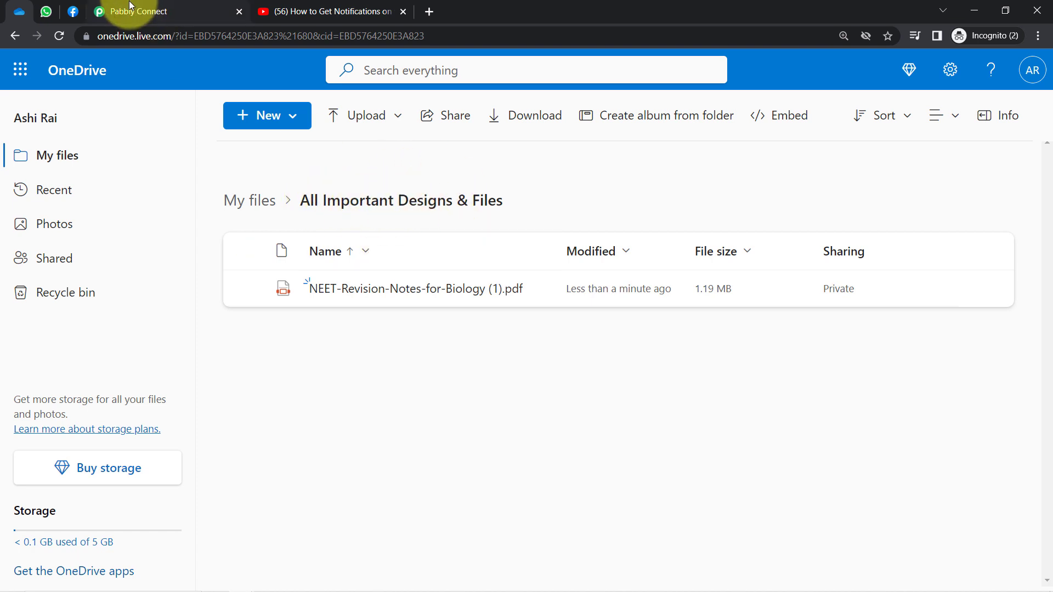
pyautogui.click(112, 11)
pyautogui.click(349, 211)
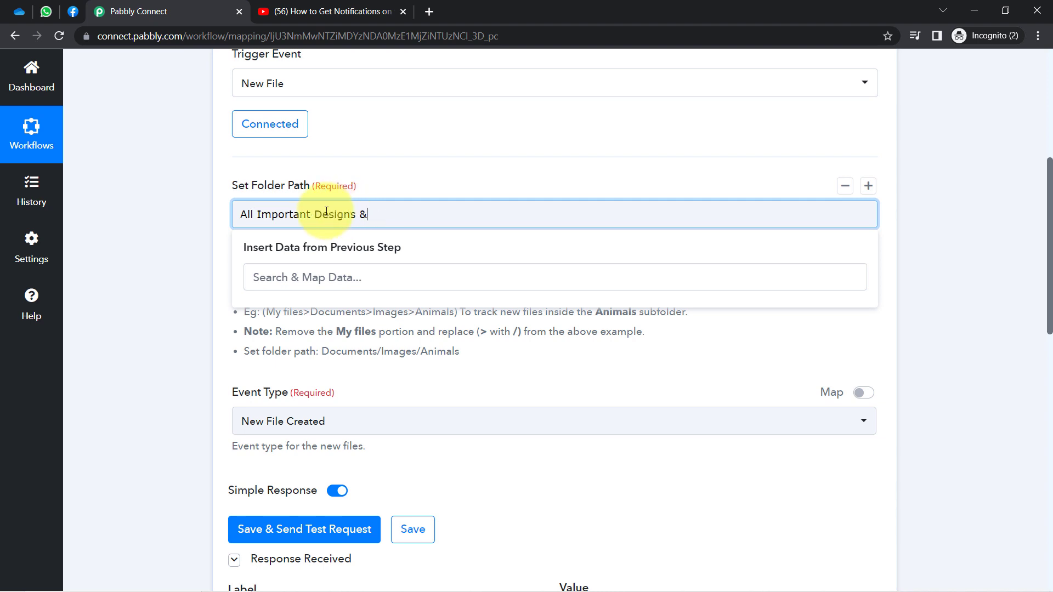
pyautogui.write('Files')
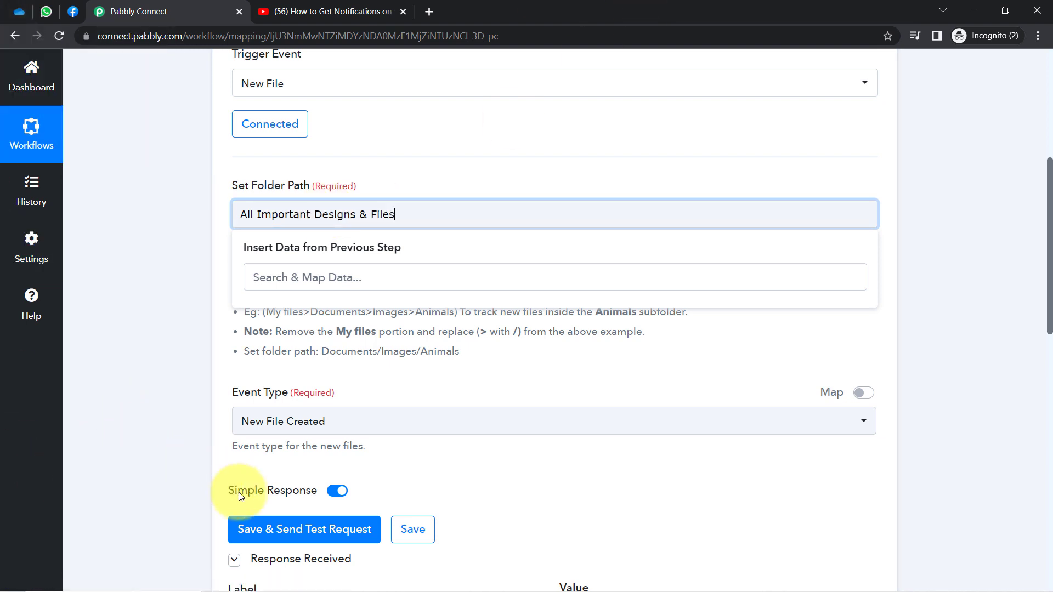
# - Save and send the trigger test request, and review the uploaded file's URL, size, folder path and name in the response
pyautogui.click(271, 529)
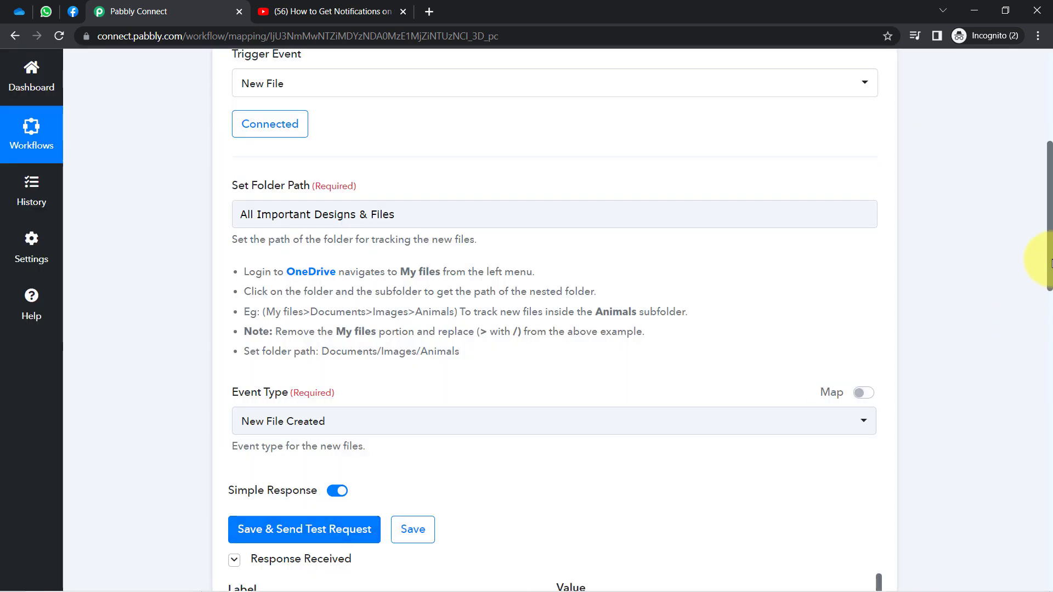
pyautogui.moveTo(1051, 263); pyautogui.dragTo(1050, 365)
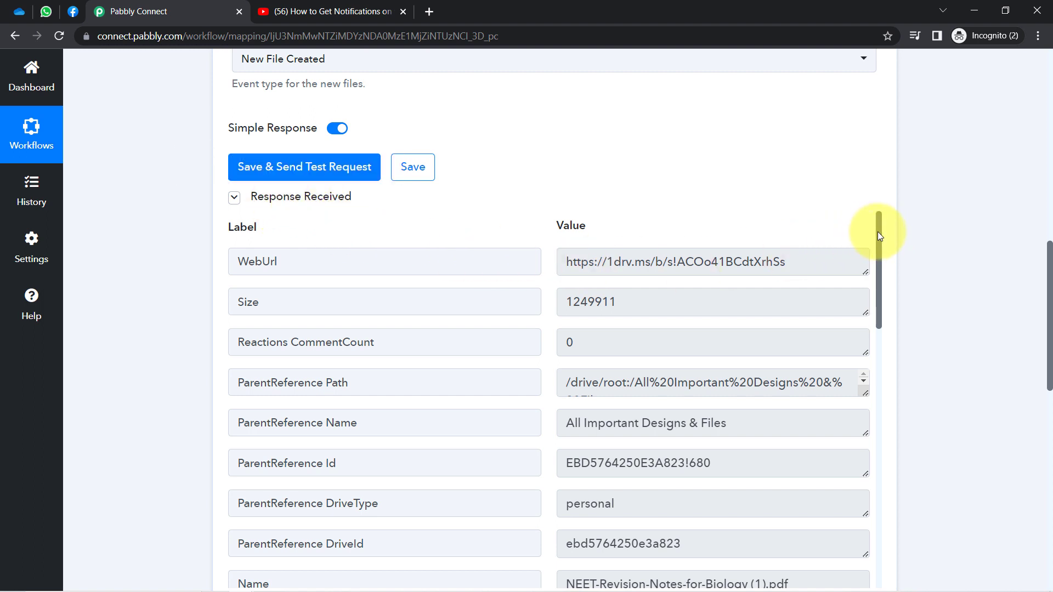
pyautogui.tripleClick(718, 261)
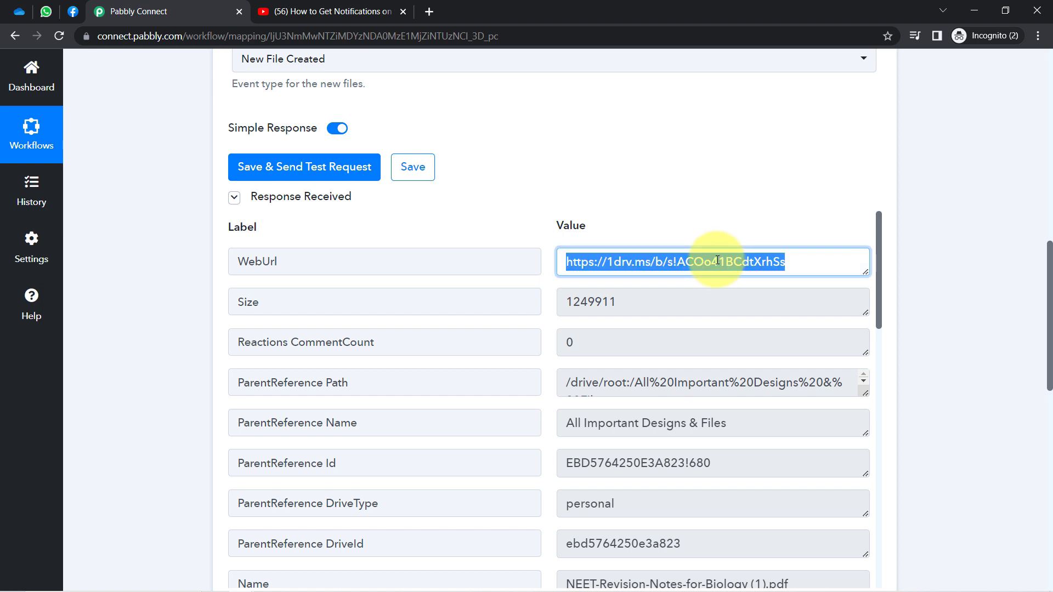
pyautogui.moveTo(602, 301); pyautogui.dragTo(574, 301)
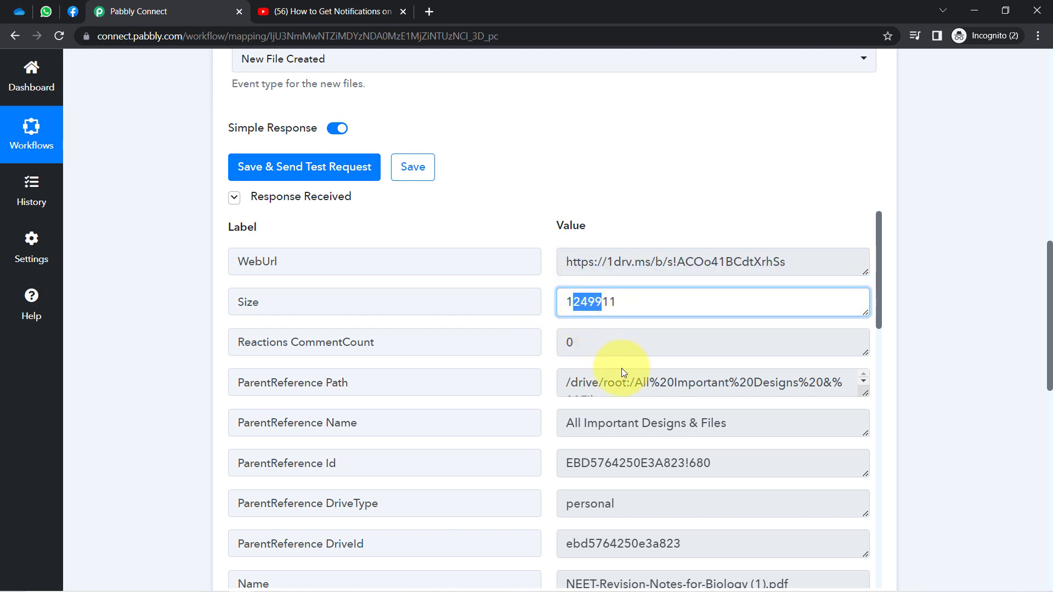
pyautogui.moveTo(635, 380); pyautogui.dragTo(687, 378)
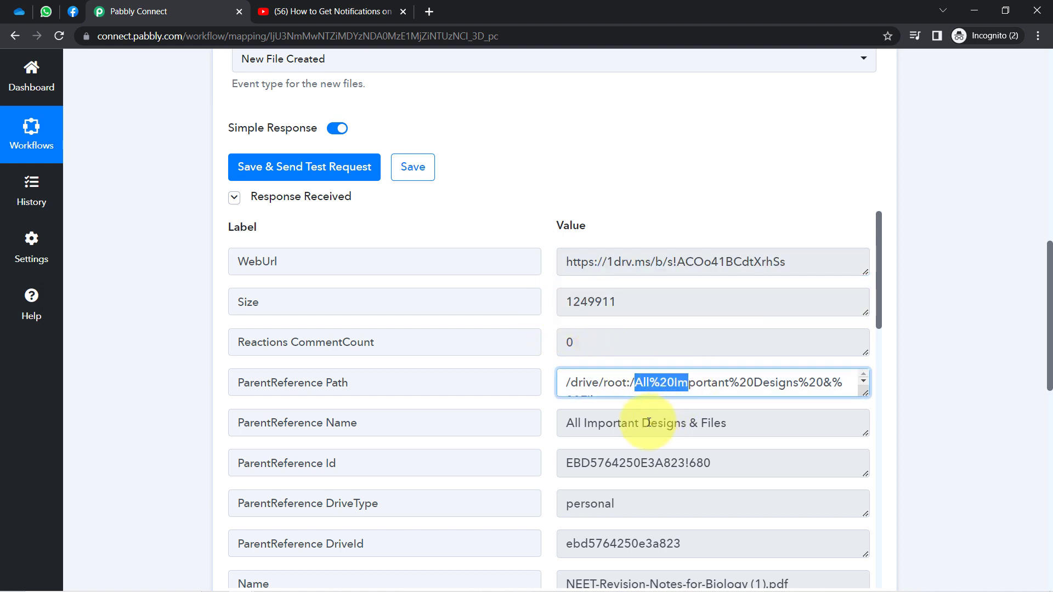
pyautogui.moveTo(651, 423); pyautogui.dragTo(699, 423)
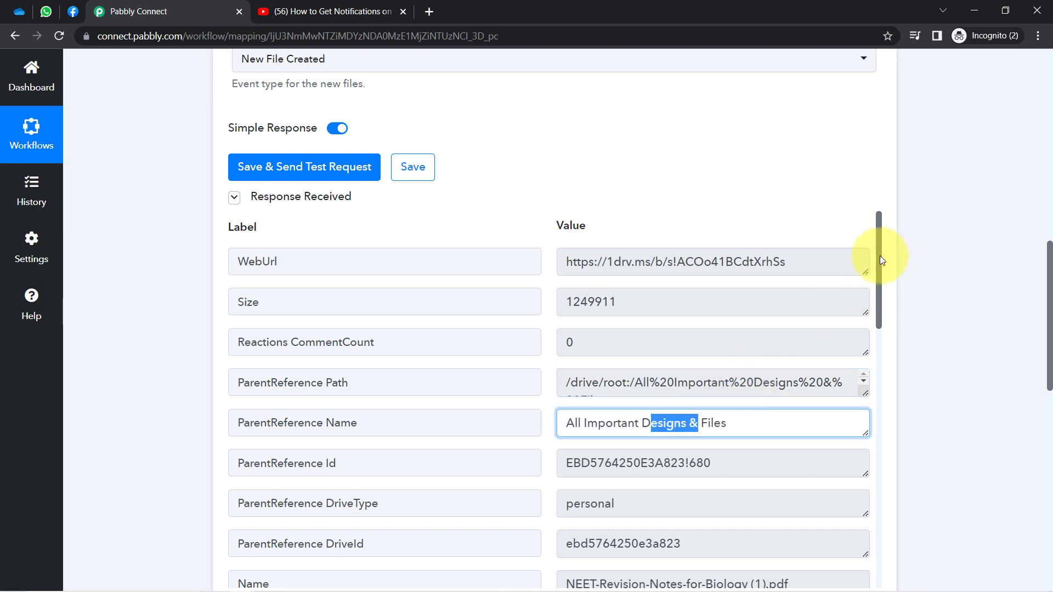
pyautogui.moveTo(879, 255); pyautogui.dragTo(881, 334)
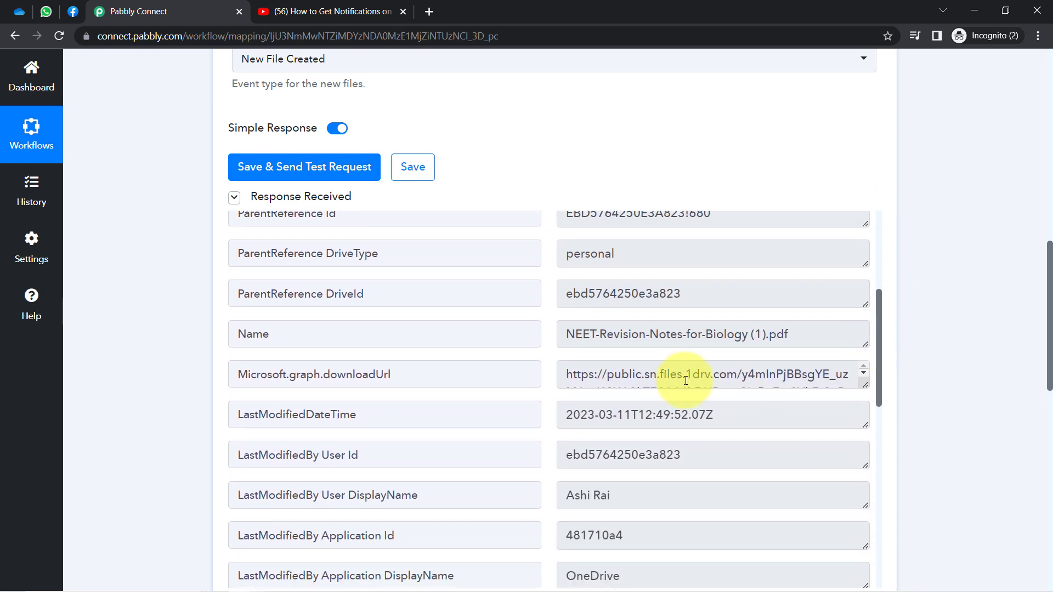
# - Compare the file name in the trigger response with the file in the OneDrive folder All Important Designs & Files
pyautogui.moveTo(602, 334); pyautogui.dragTo(727, 334)
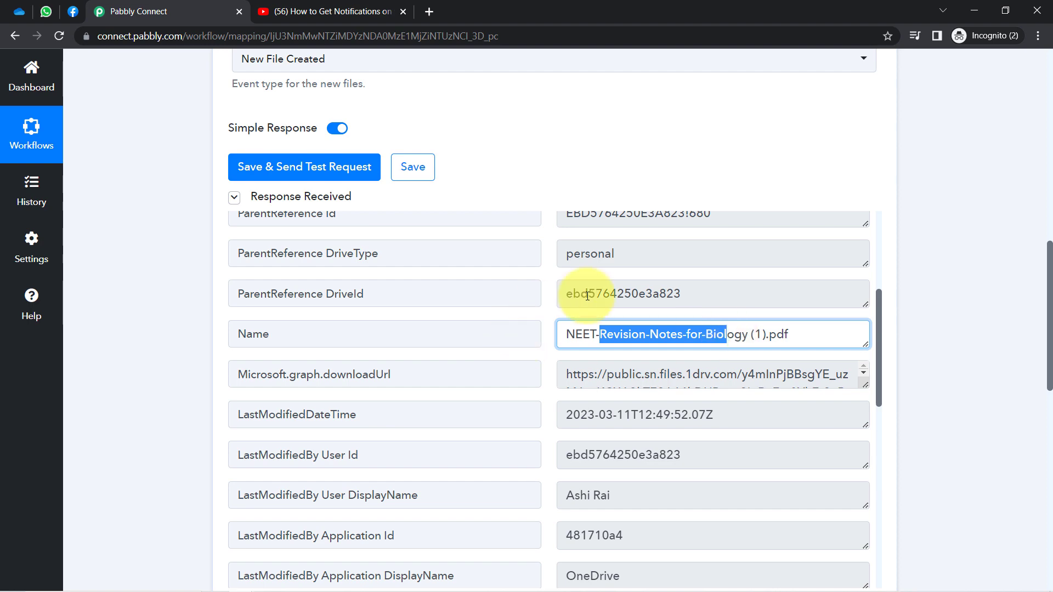
pyautogui.click(13, 12)
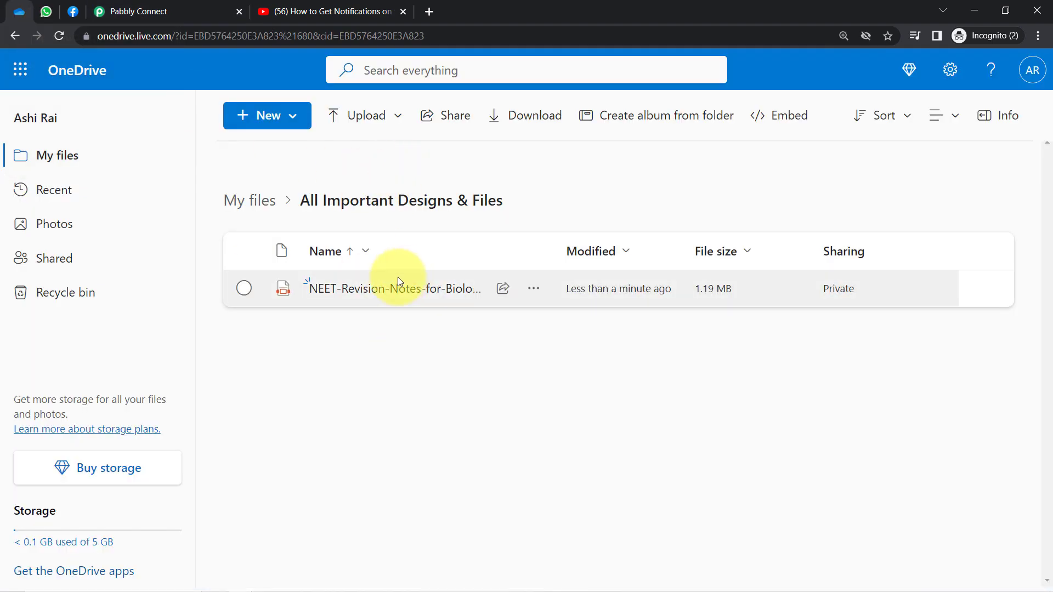
pyautogui.click(285, 10)
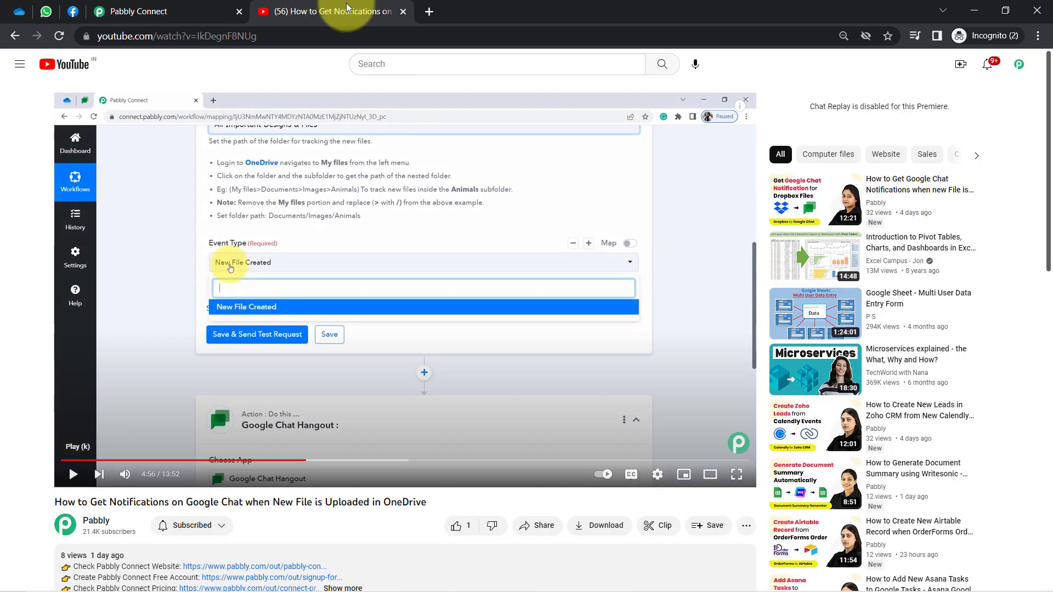
pyautogui.click(172, 7)
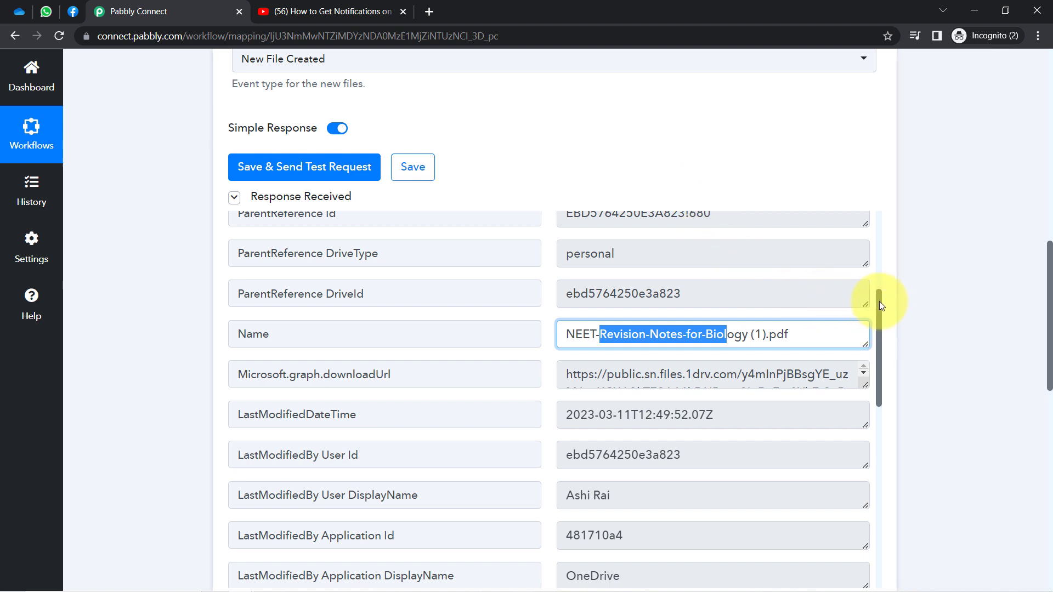
pyautogui.moveTo(880, 301); pyautogui.dragTo(880, 317)
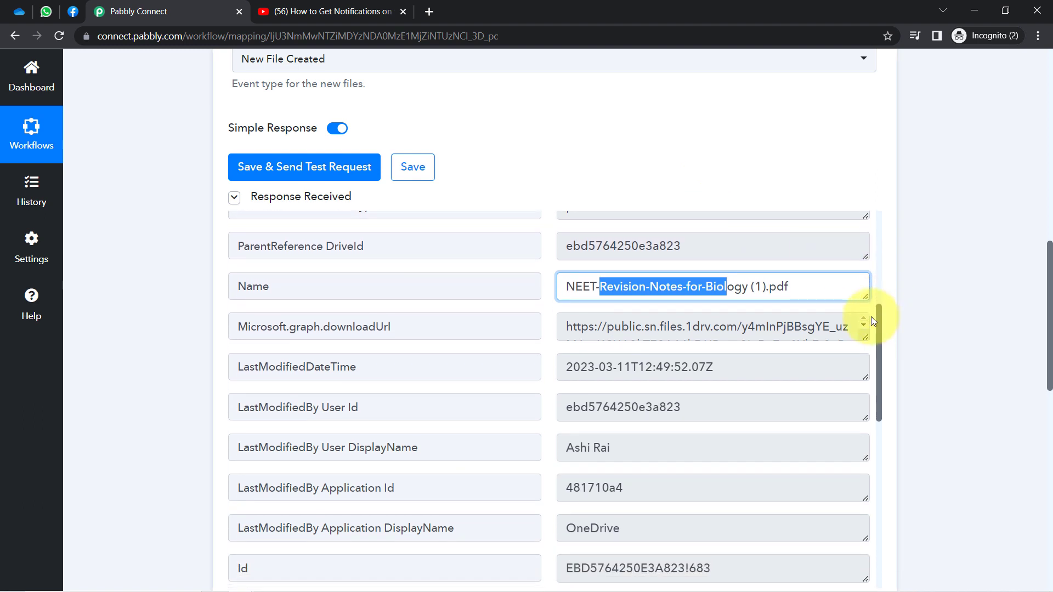
# - Select the full Microsoft.graph.downloadUrl value in the trigger response to check the uploaded file's download link
pyautogui.click(604, 327)
pyautogui.hotkey('ctrl', 'a')
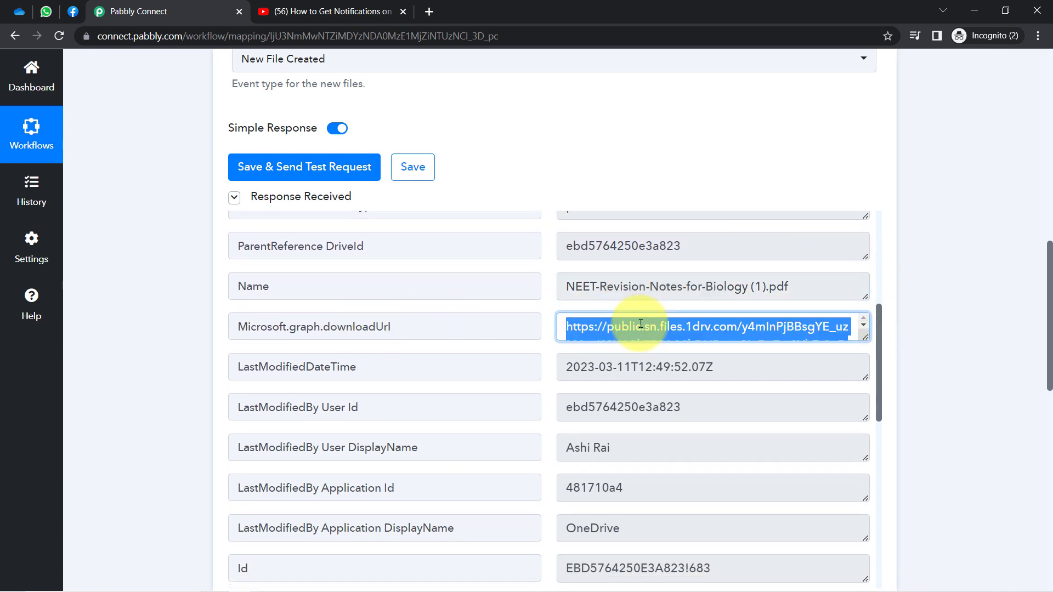
pyautogui.rightClick(641, 325)
pyautogui.click(645, 364)
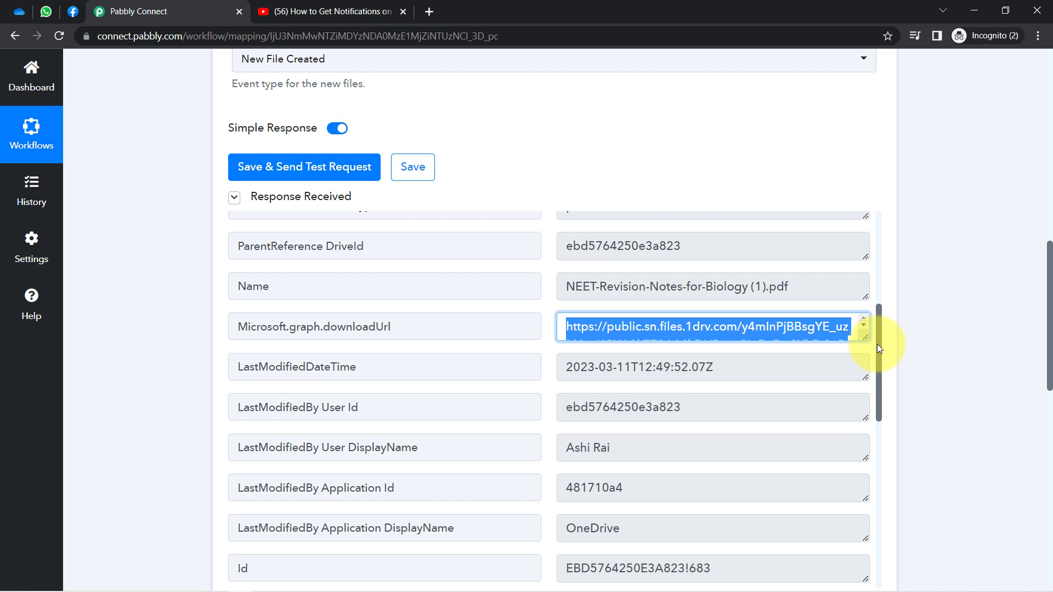
pyautogui.moveTo(878, 344); pyautogui.dragTo(872, 245)
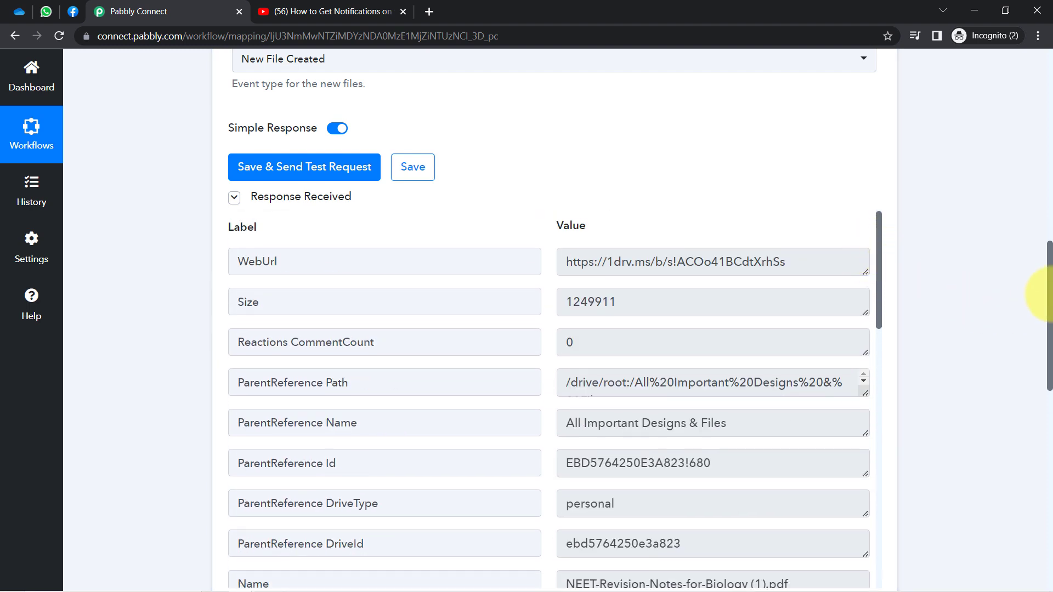
# - Set the action event of the WhatsApp Cloud API step to Send Template Message
pyautogui.moveTo(1050, 267); pyautogui.dragTo(1035, 419)
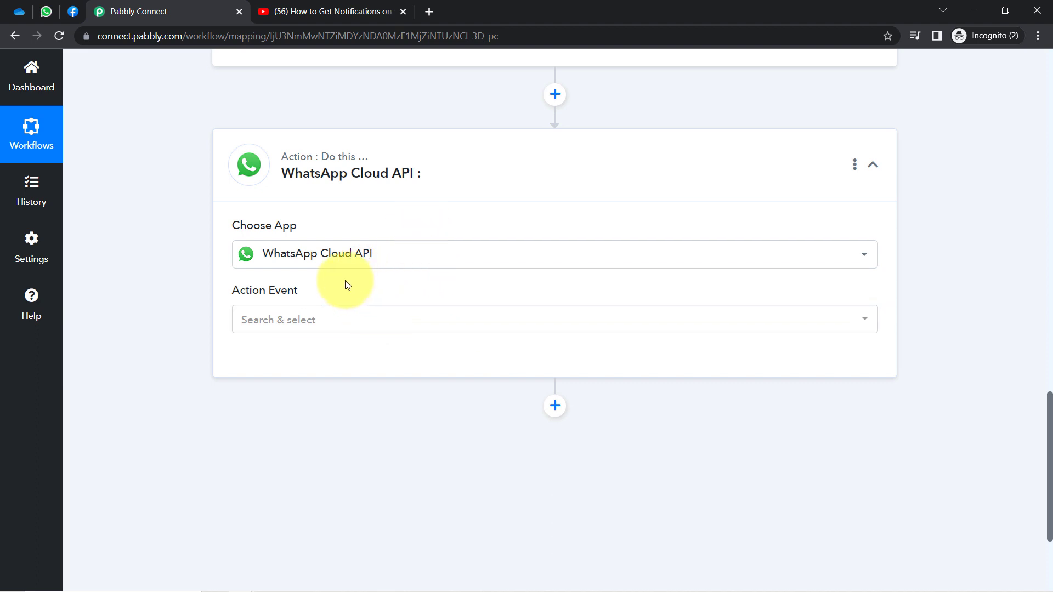
pyautogui.click(292, 321)
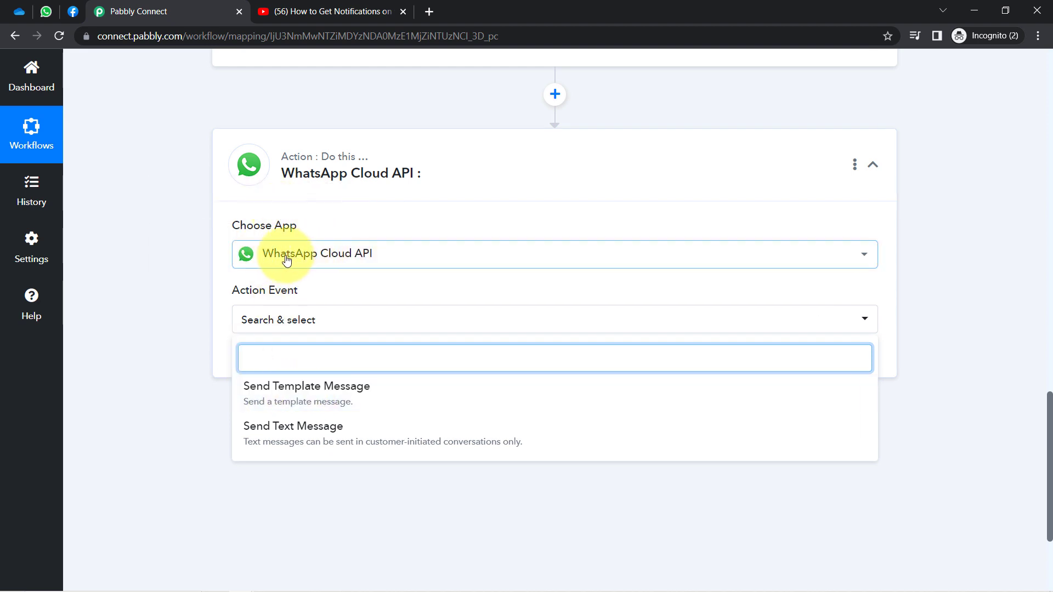
pyautogui.click(321, 393)
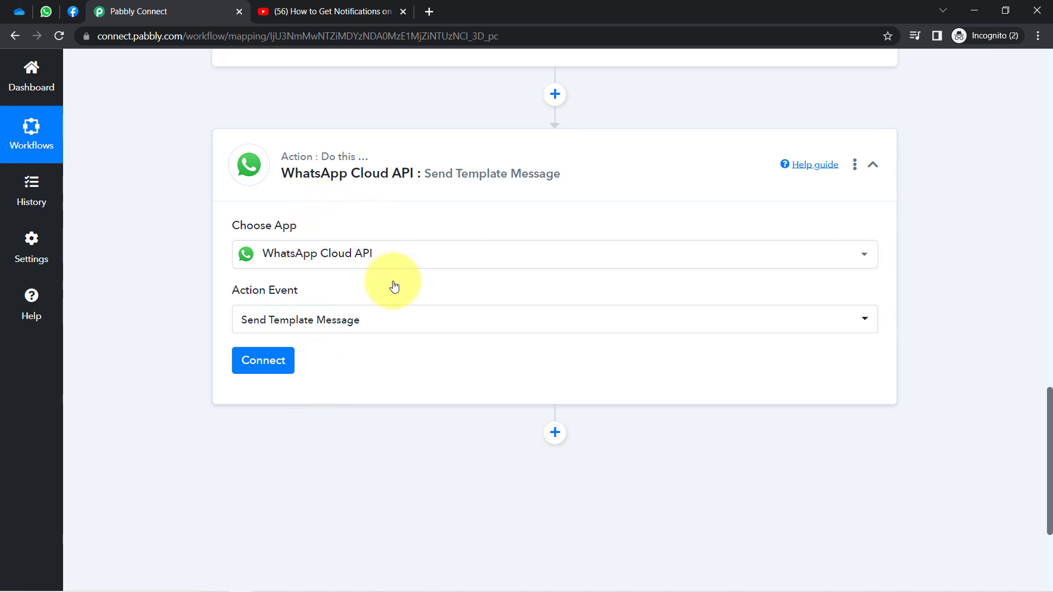
# - Start connecting the WhatsApp Cloud API account with a new connection and review the credential fields it requires
pyautogui.click(266, 372)
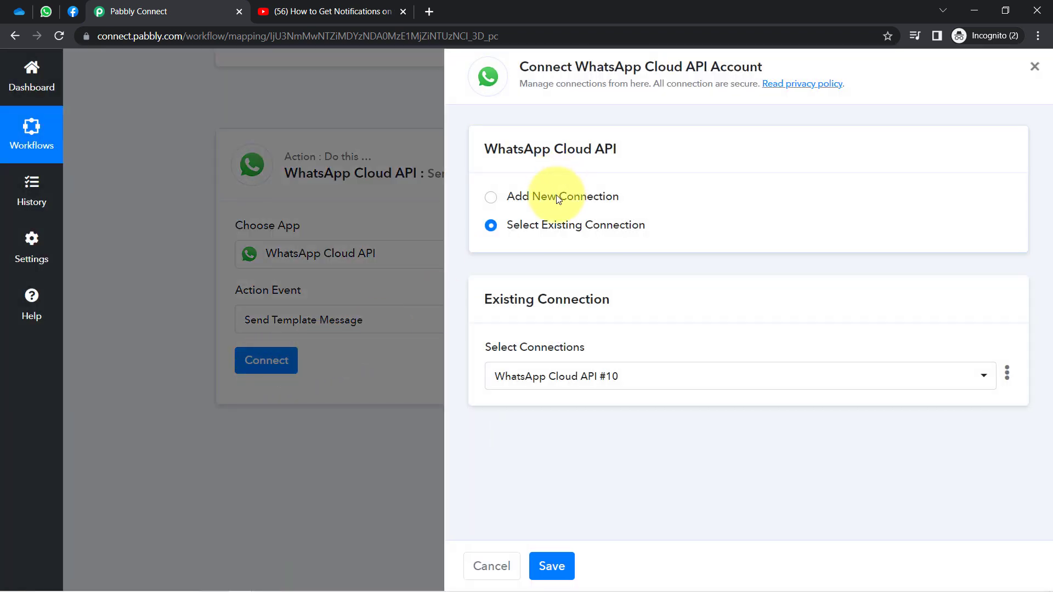
pyautogui.click(558, 198)
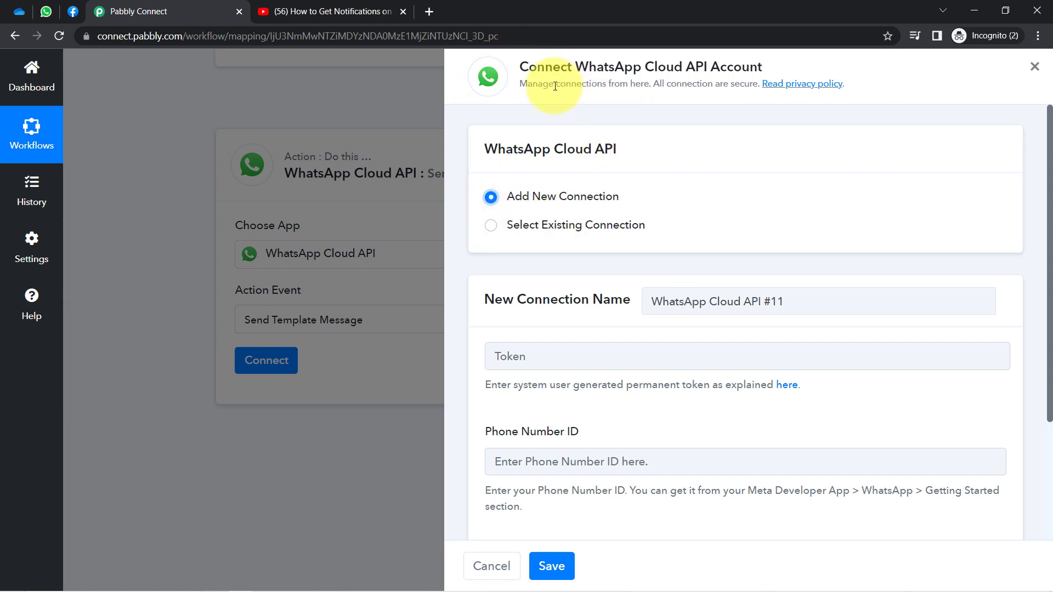
pyautogui.moveTo(545, 67); pyautogui.dragTo(633, 67)
pyautogui.moveTo(1051, 192); pyautogui.dragTo(1050, 223)
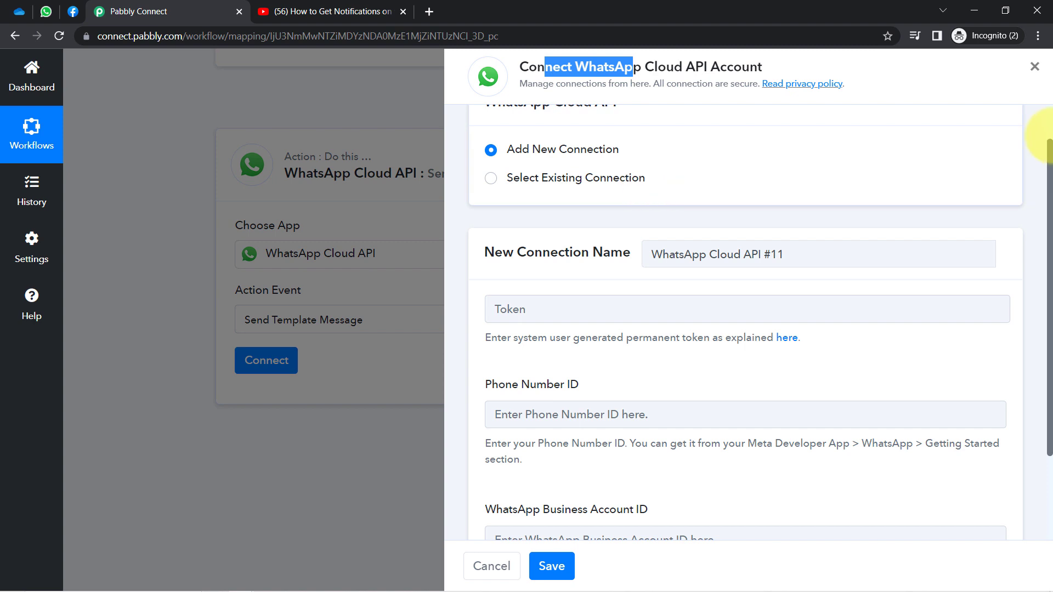
pyautogui.moveTo(1051, 153); pyautogui.dragTo(1050, 200)
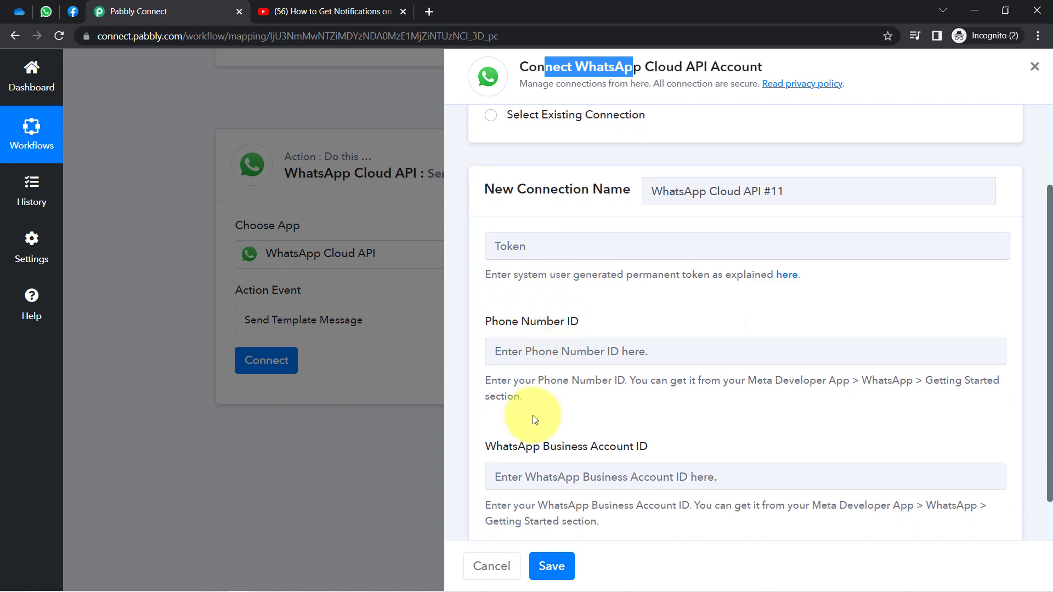
# - Open developers.facebook.com in a new browser tab and go to the list of the account's apps
pyautogui.click(426, 16)
pyautogui.write('develop')
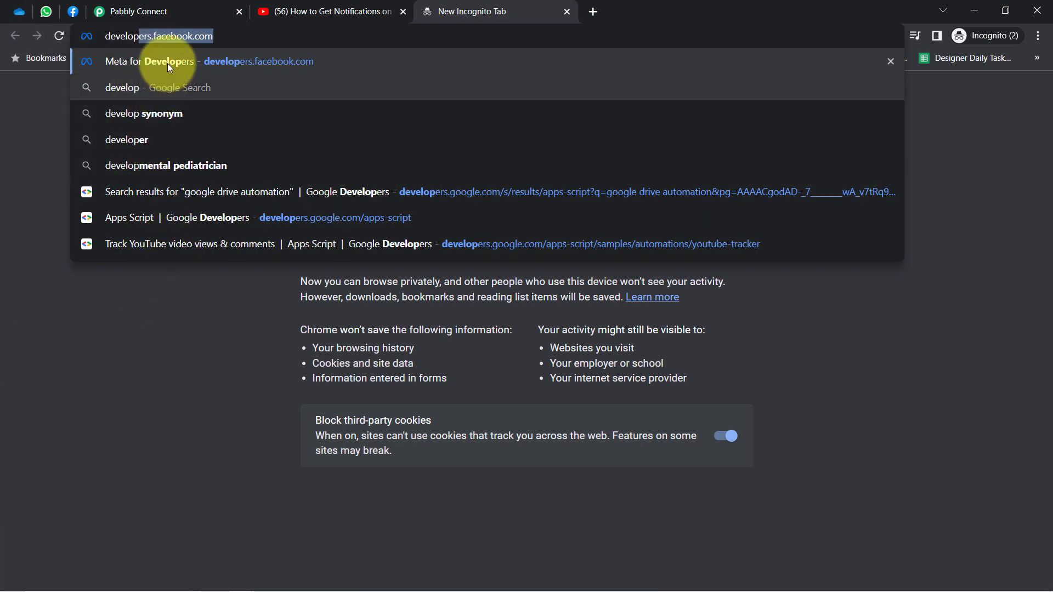
pyautogui.click(183, 37)
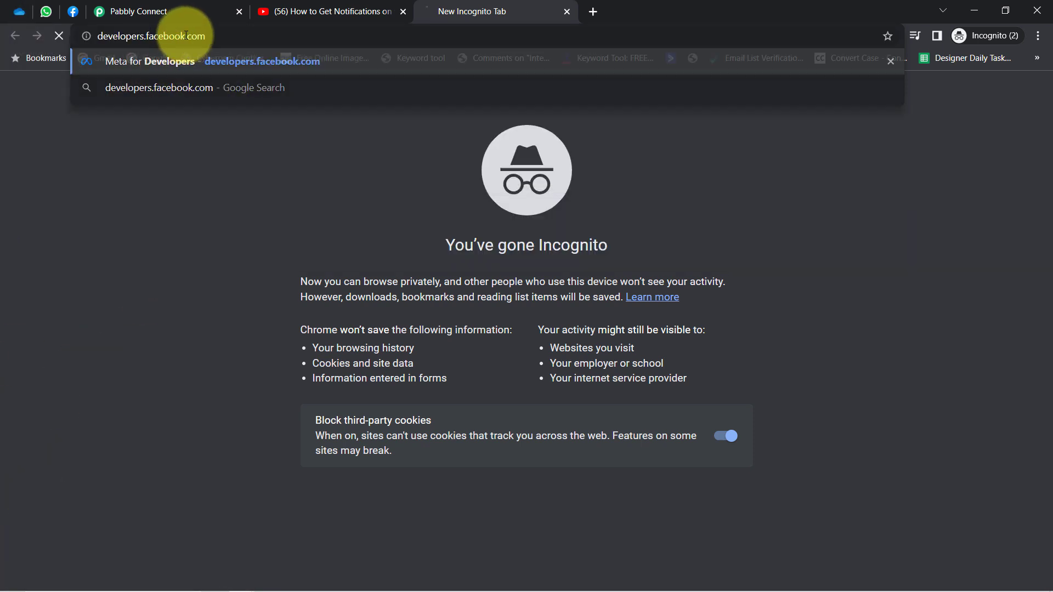
pyautogui.press('Return')
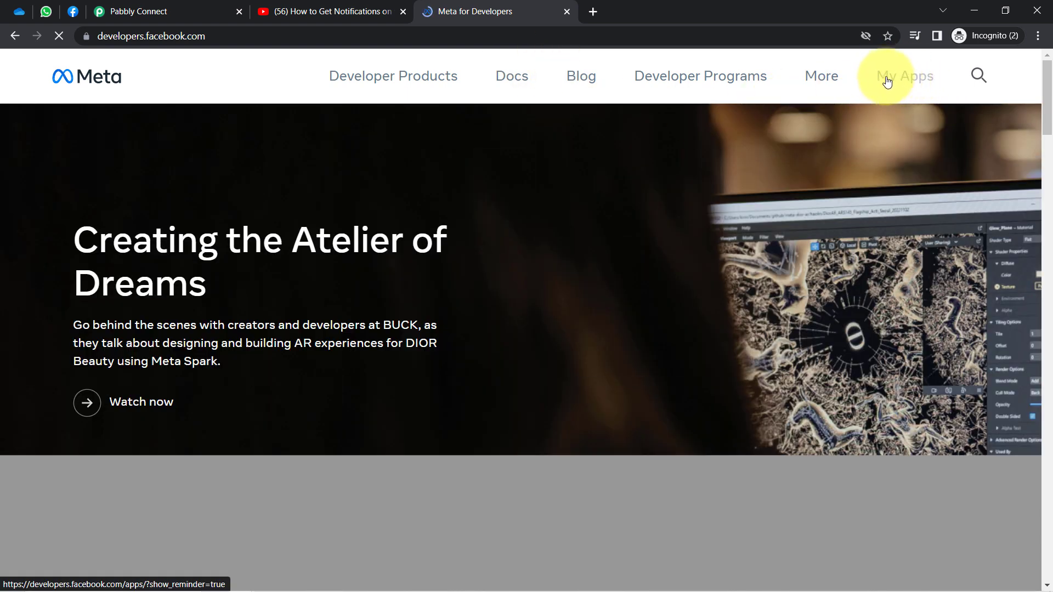
pyautogui.click(893, 78)
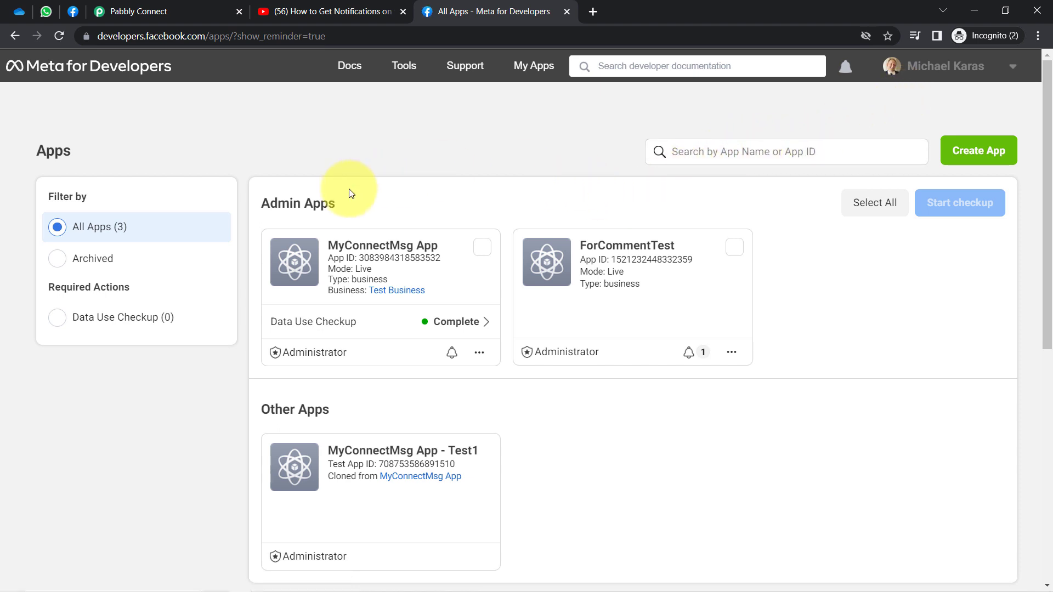
pyautogui.moveTo(270, 204); pyautogui.dragTo(329, 204)
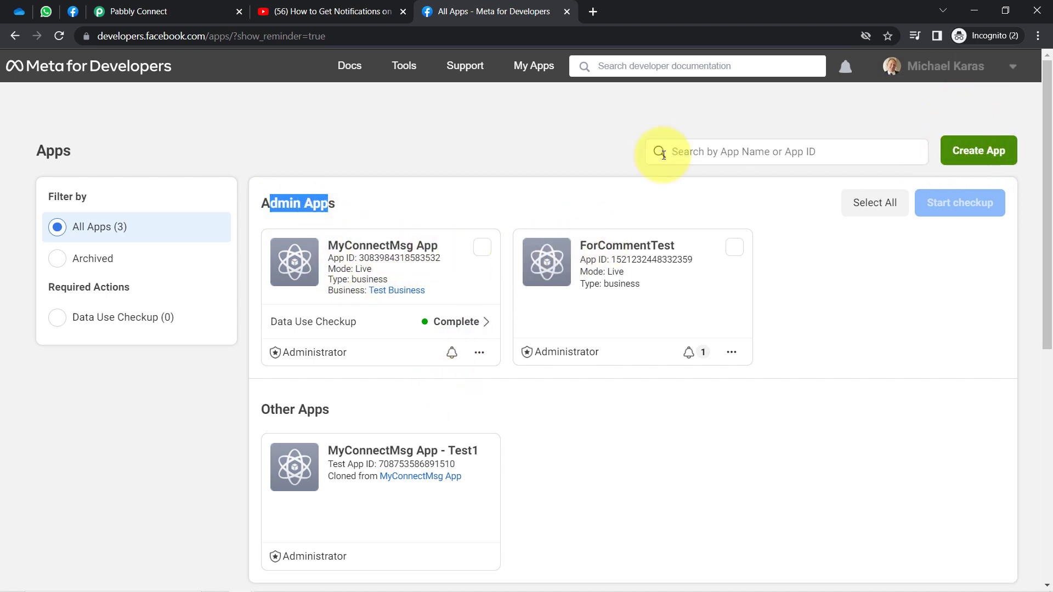
pyautogui.click(156, 35)
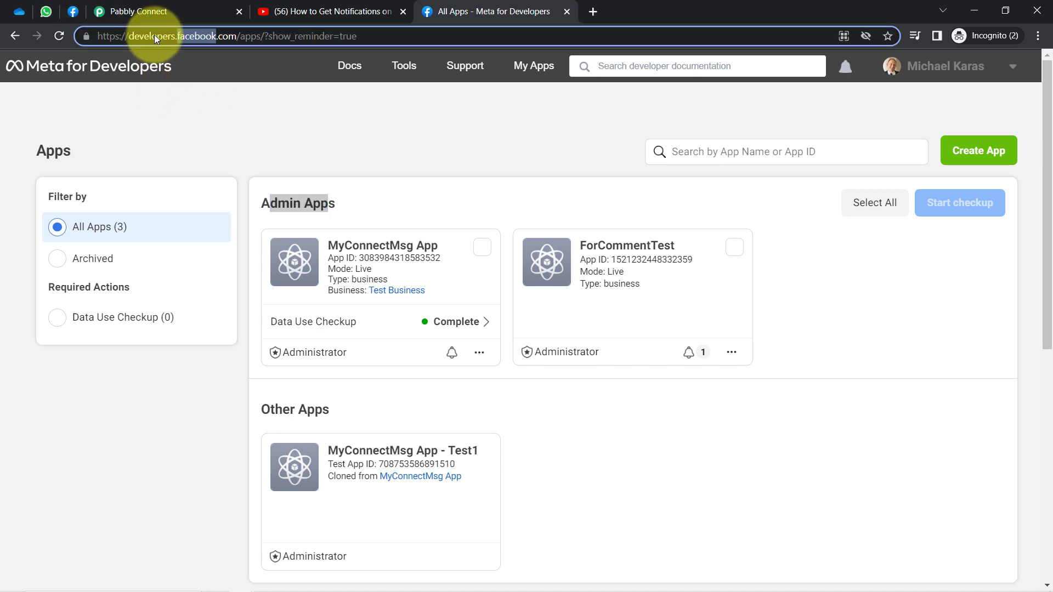
pyautogui.click(567, 150)
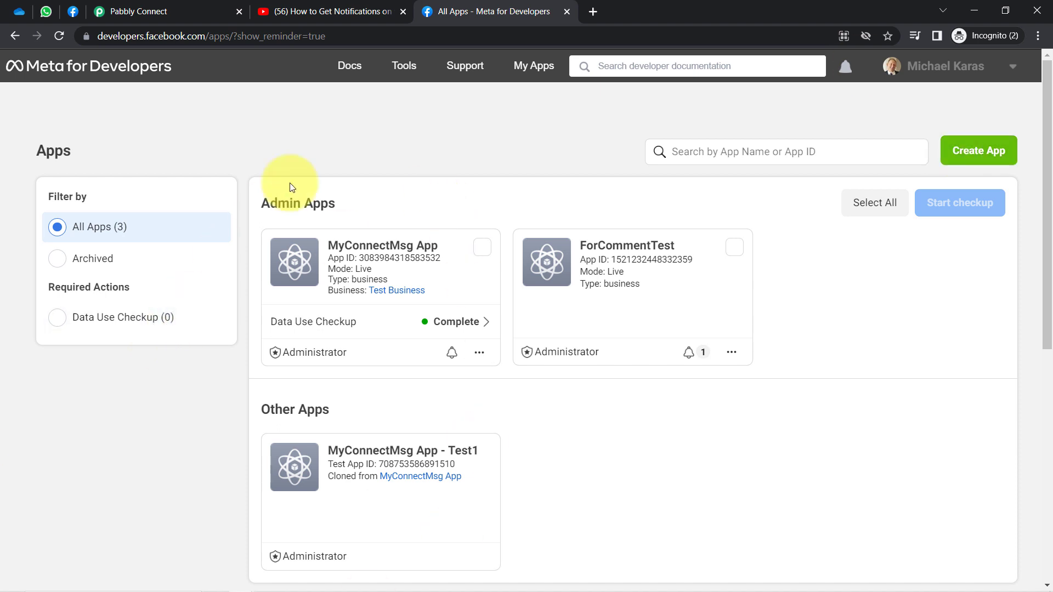
# - Open MyConnectMsg App in Meta for Developers and go to its WhatsApp Getting started page
pyautogui.click(384, 250)
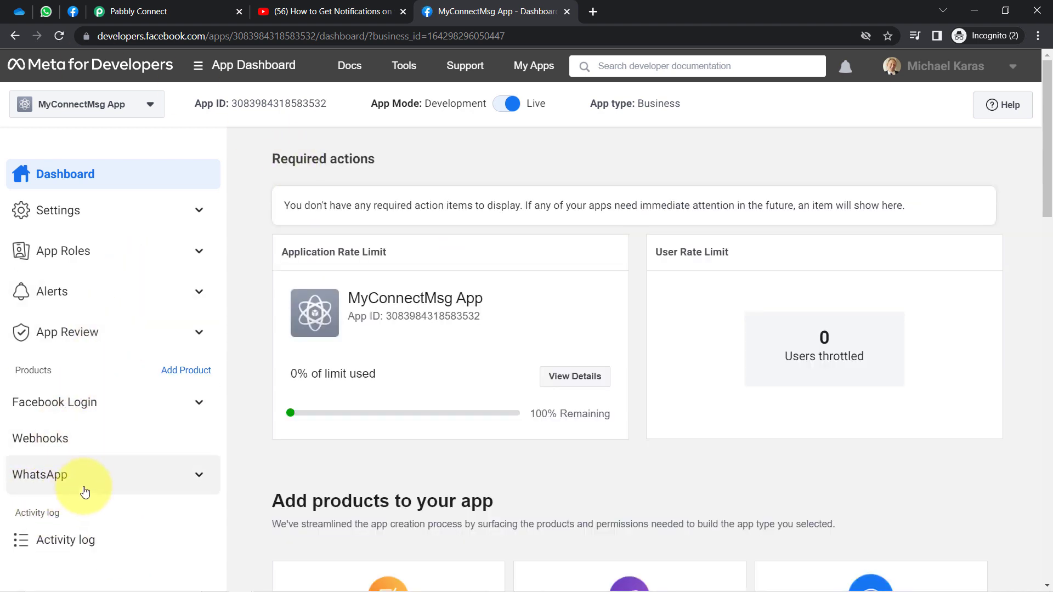
pyautogui.click(57, 482)
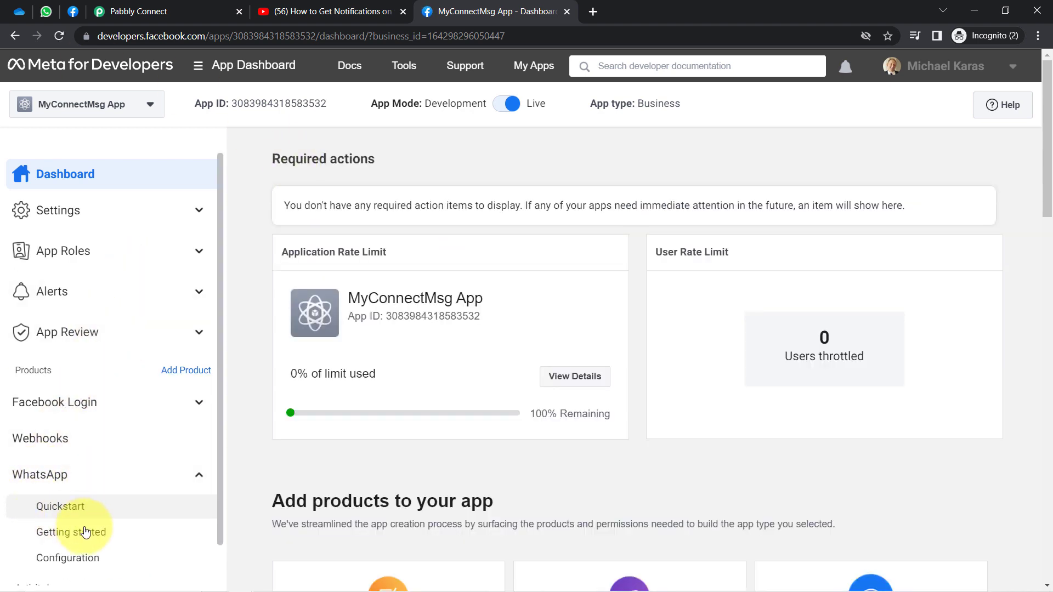
pyautogui.click(64, 537)
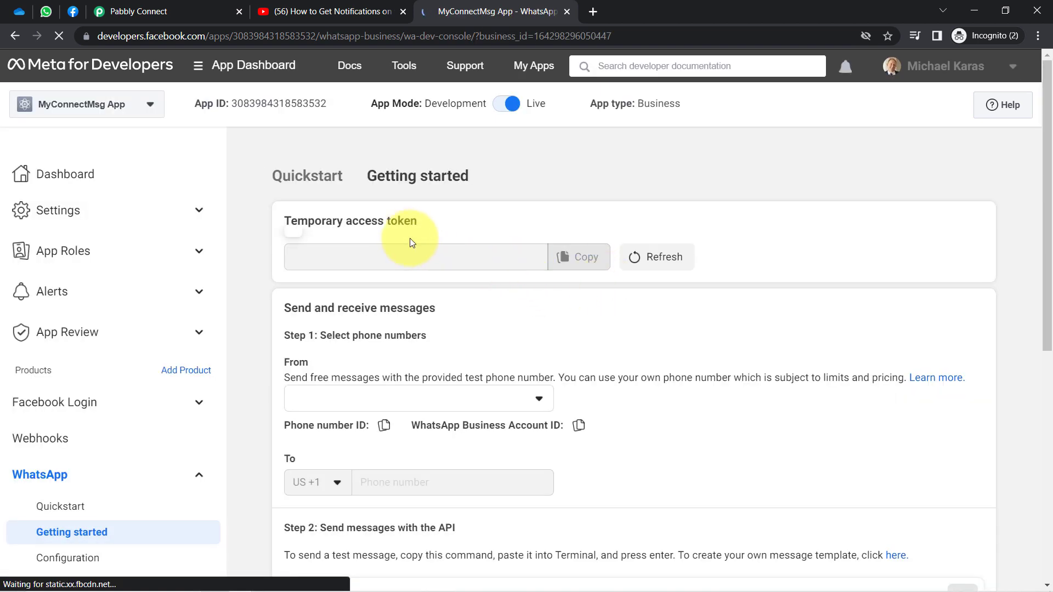
pyautogui.doubleClick(388, 225)
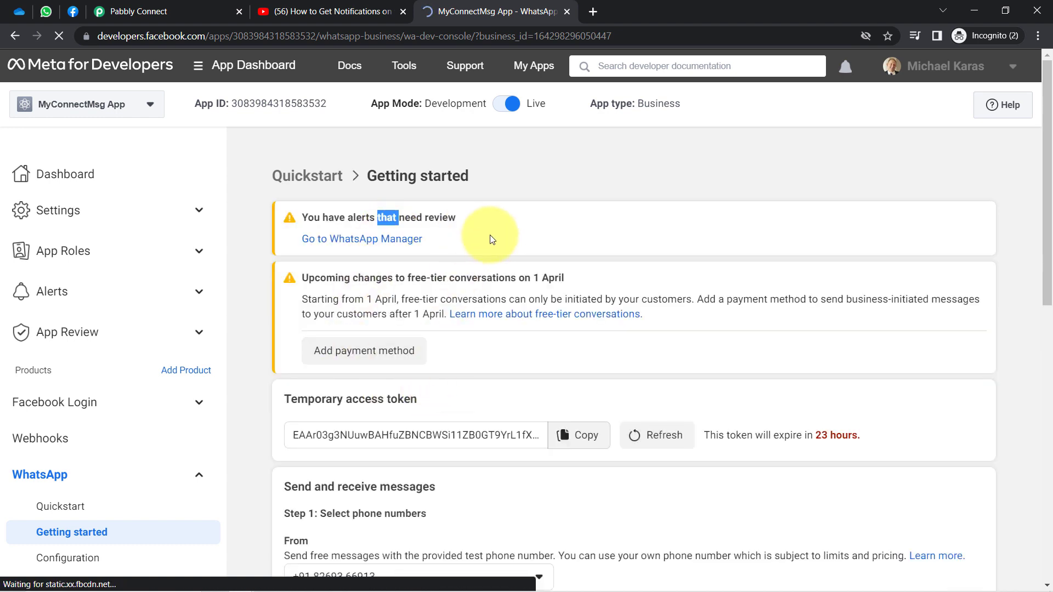
# - Copy the temporary access token from Meta for Developers and paste it into the new connection's Token field in Pabbly Connect
pyautogui.moveTo(1048, 195); pyautogui.dragTo(1051, 298)
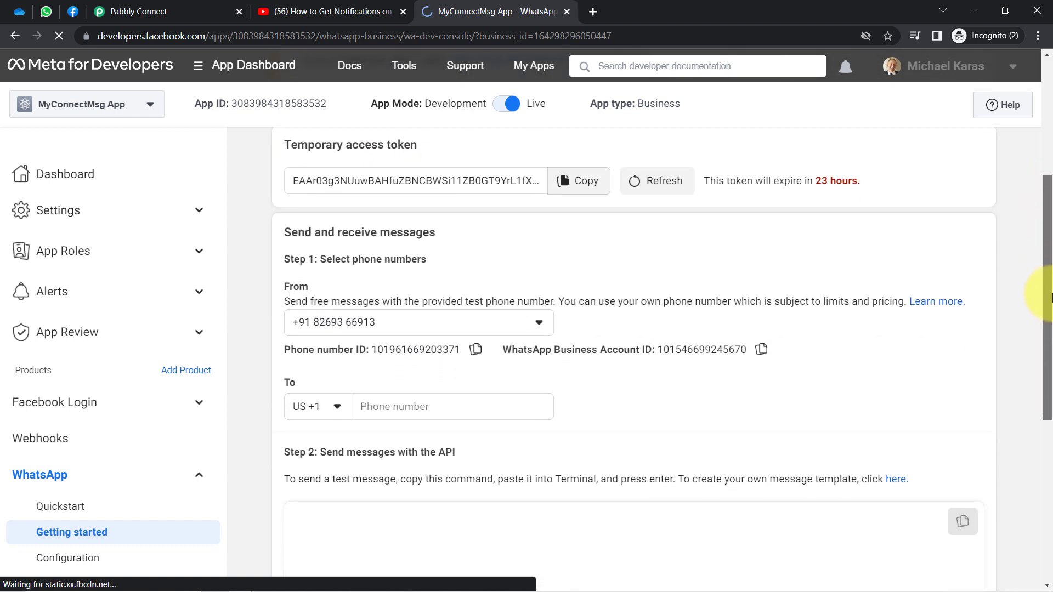
pyautogui.click(580, 185)
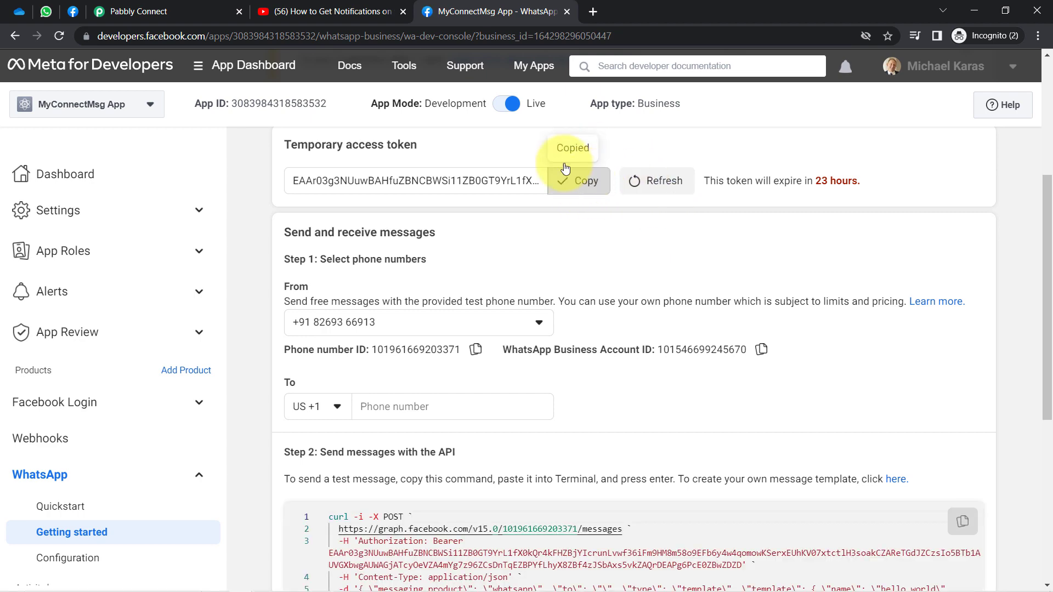
pyautogui.click(109, 10)
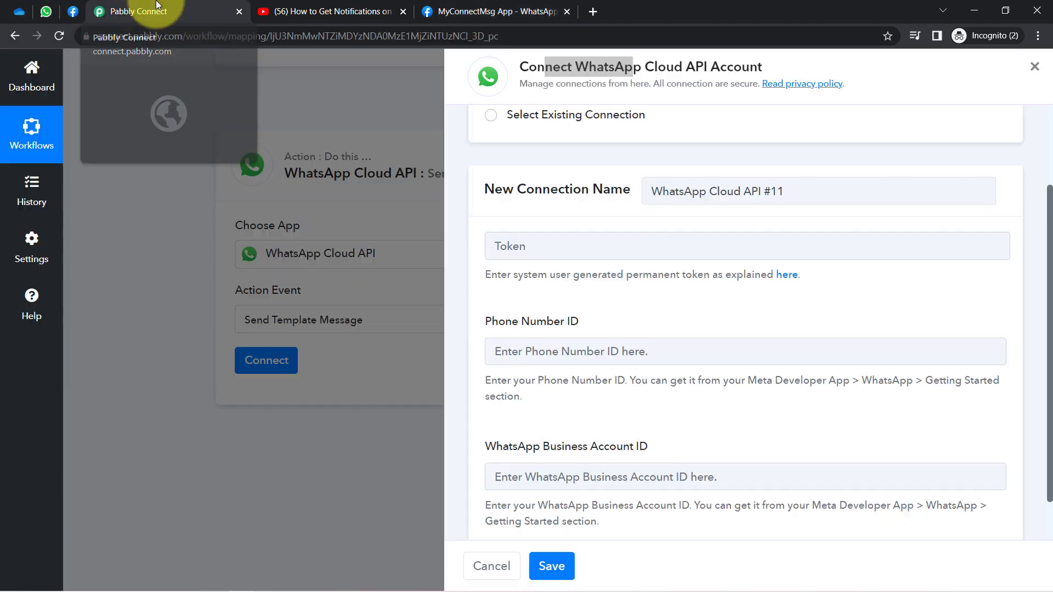
pyautogui.click(509, 245)
pyautogui.hotkey('ctrl', 'v')
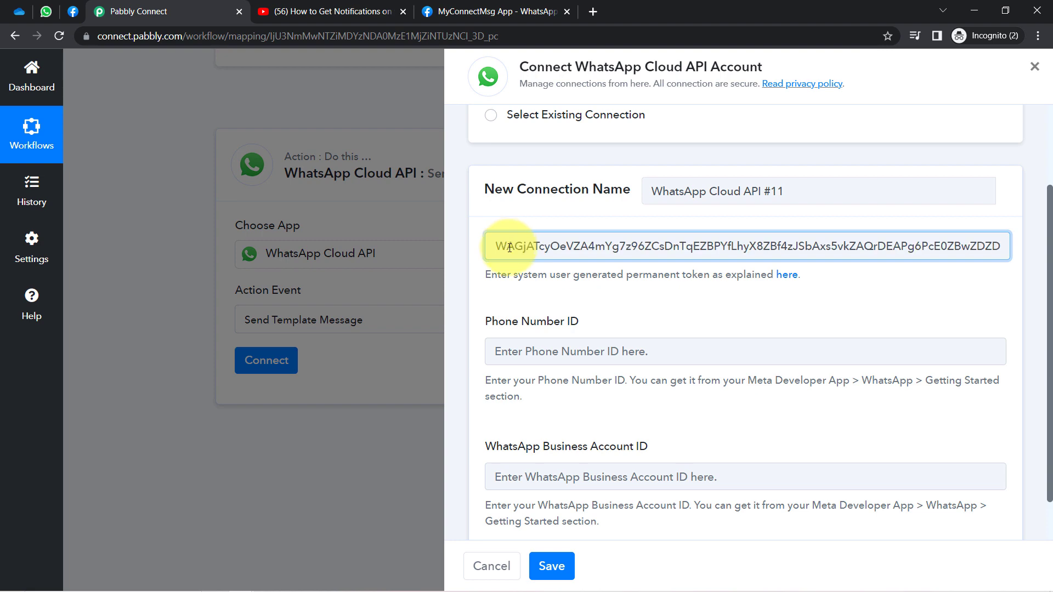
# - Check the temporary access token's expiry notice in Meta for Developers and the permanent token hint in the Pabbly Connect connection form
pyautogui.moveTo(483, 11); pyautogui.dragTo(417, 10)
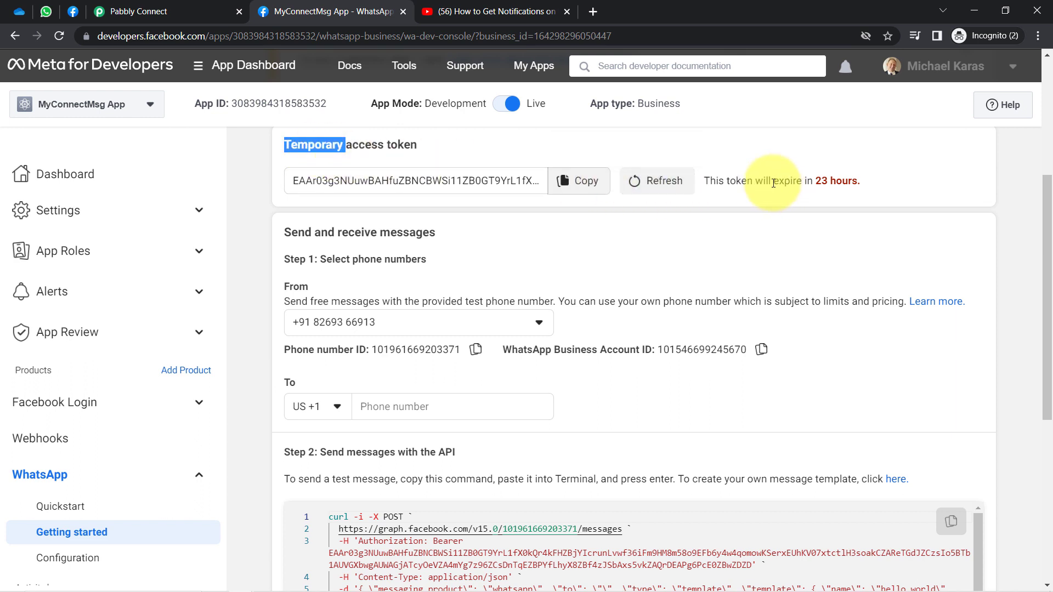
pyautogui.moveTo(773, 181); pyautogui.dragTo(840, 180)
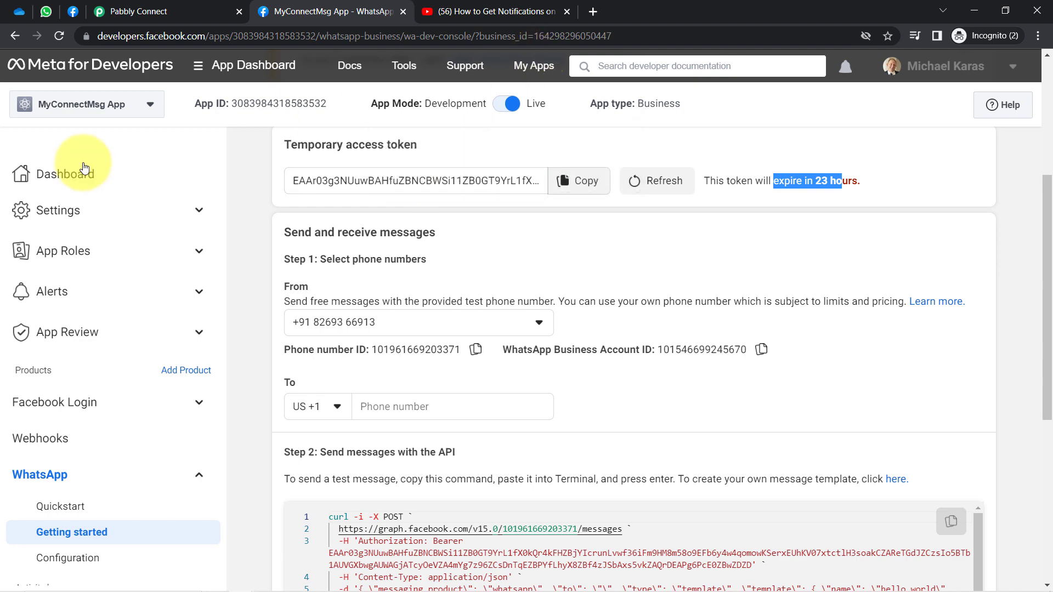
pyautogui.doubleClick(301, 146)
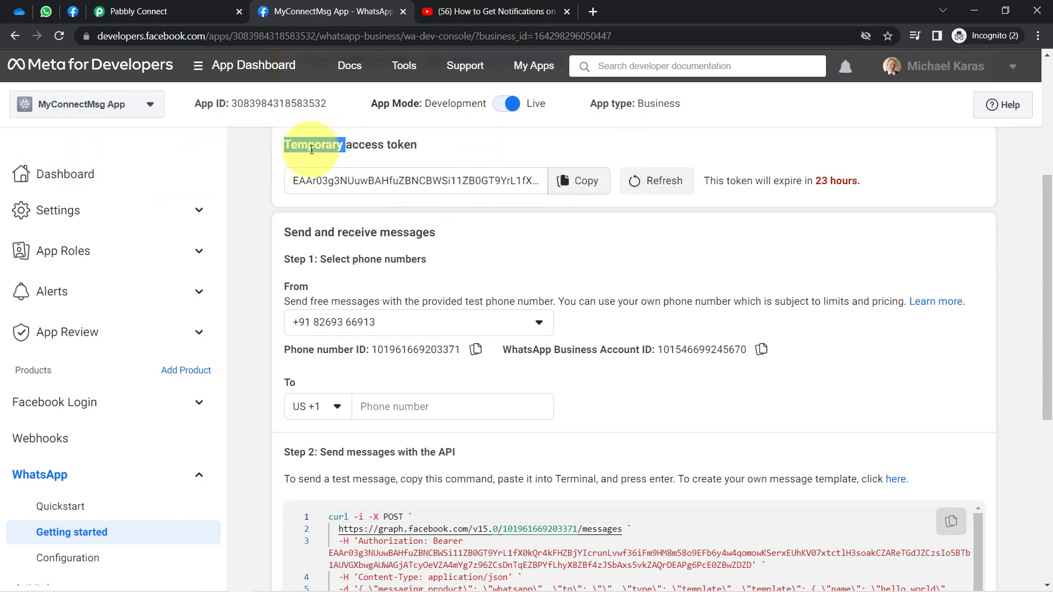
pyautogui.click(111, 5)
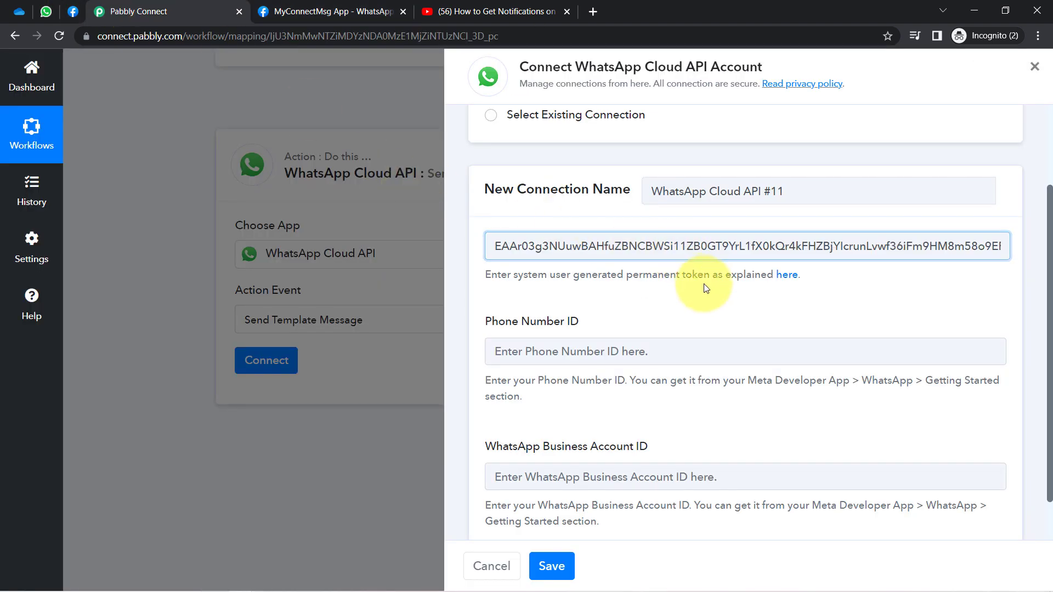
pyautogui.moveTo(616, 276); pyautogui.dragTo(736, 278)
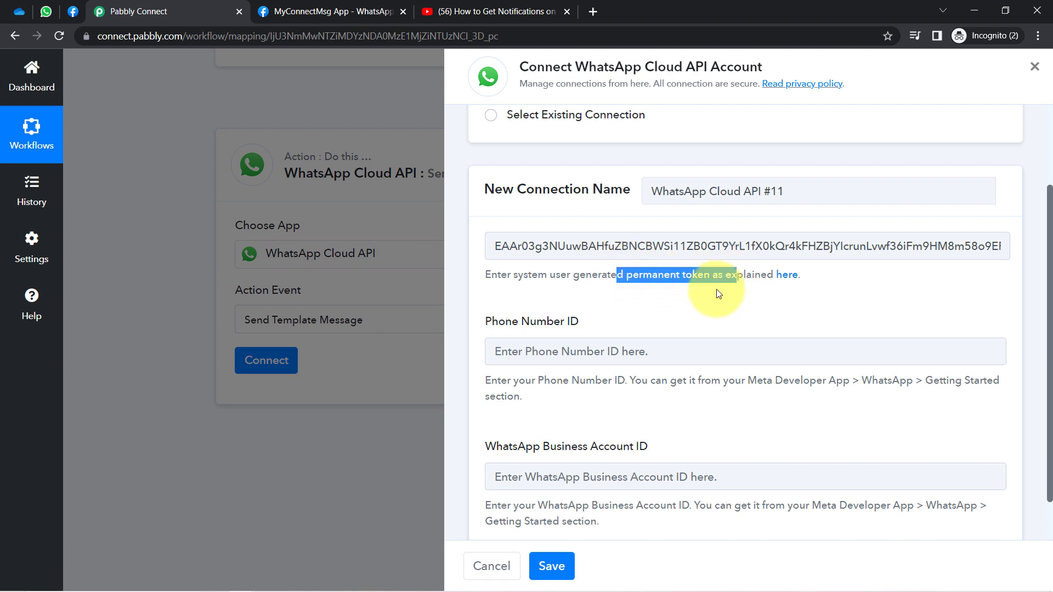
# - Open the permanent token help link from the connection form in a new tab, check the video guide on the Pabbly forum, and close it
pyautogui.rightClick(784, 277)
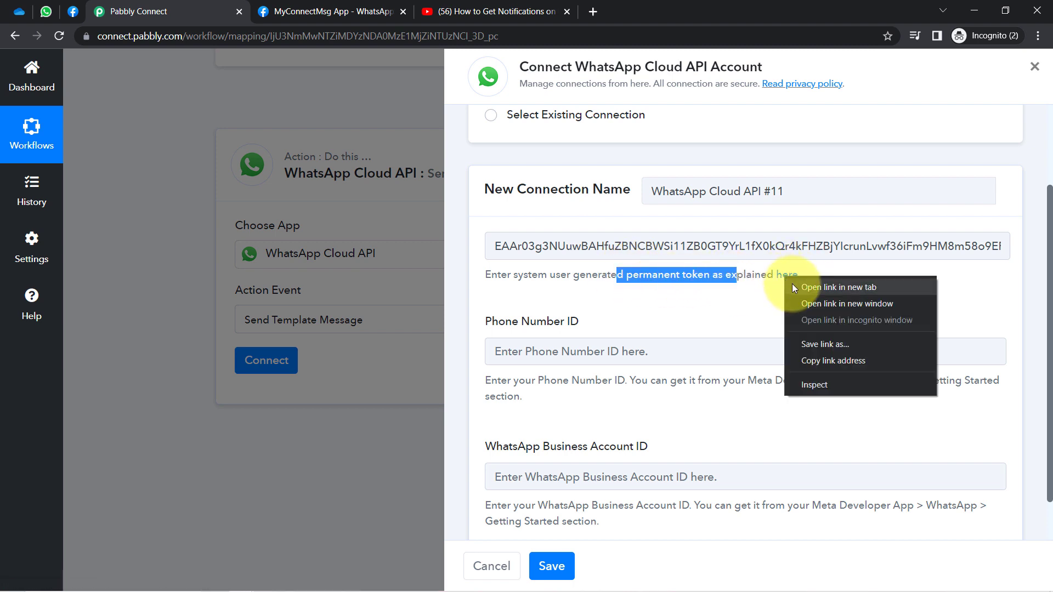
pyautogui.click(792, 284)
pyautogui.click(332, 7)
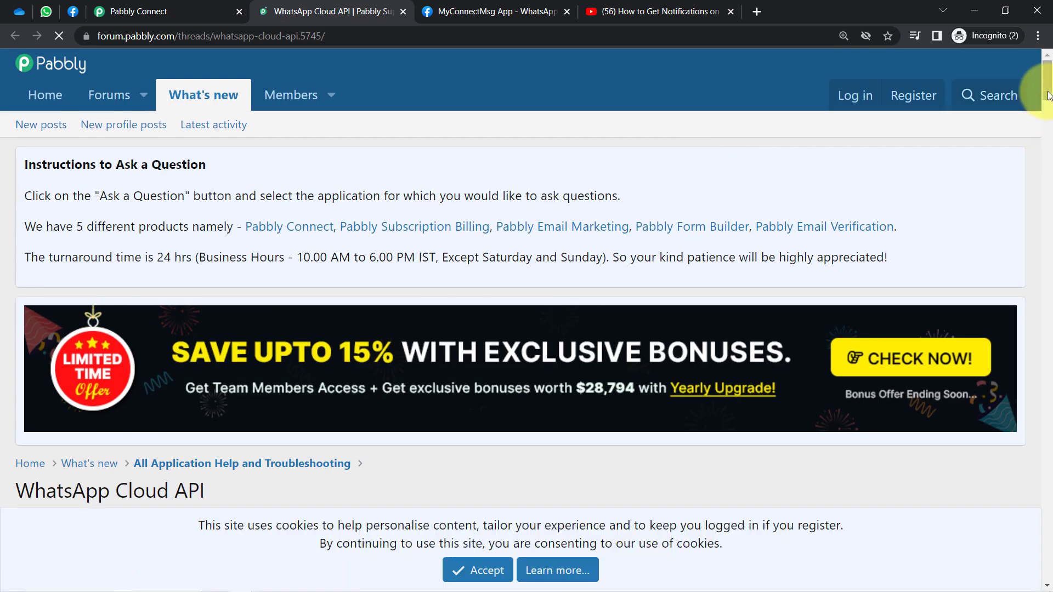
pyautogui.moveTo(1048, 96); pyautogui.dragTo(1044, 119)
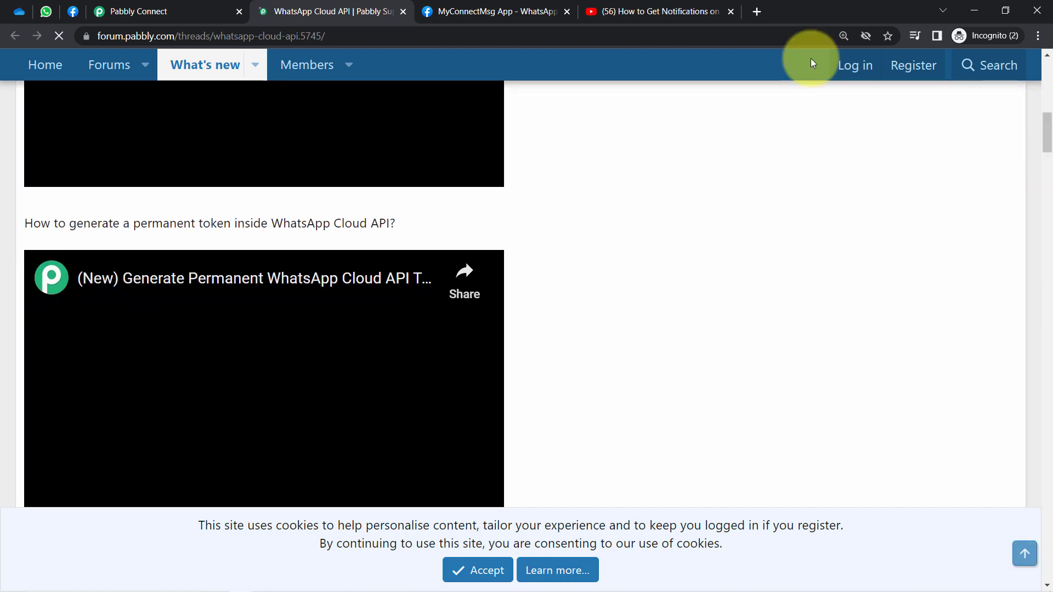
pyautogui.click(203, 11)
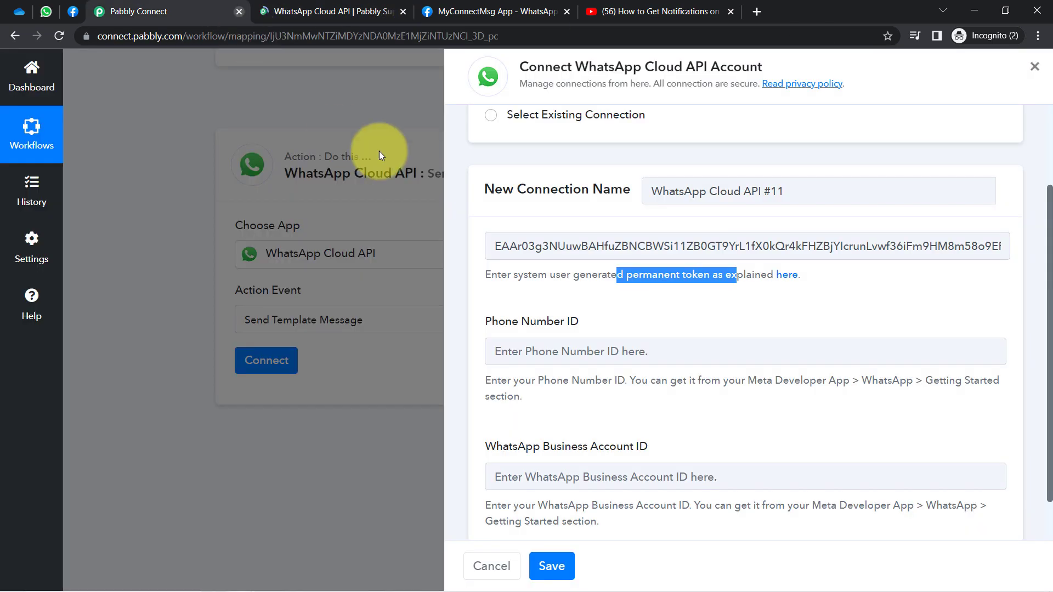
pyautogui.click(586, 269)
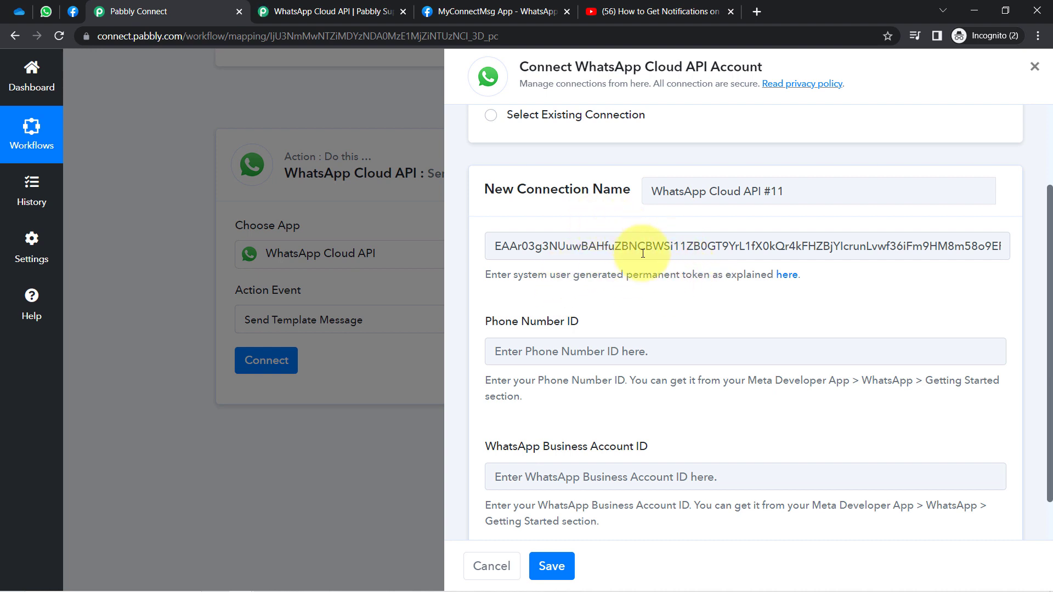
pyautogui.click(379, 11)
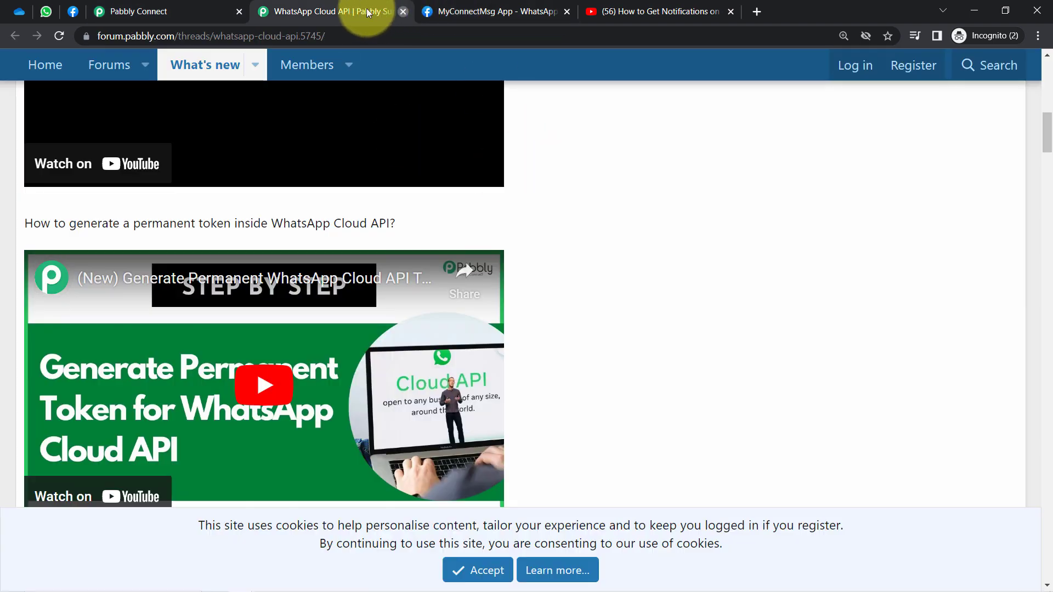
pyautogui.click(402, 11)
# - Copy the Phone number ID from Meta for Developers and paste it into the Phone Number ID field of the Pabbly Connect connection
pyautogui.click(364, 5)
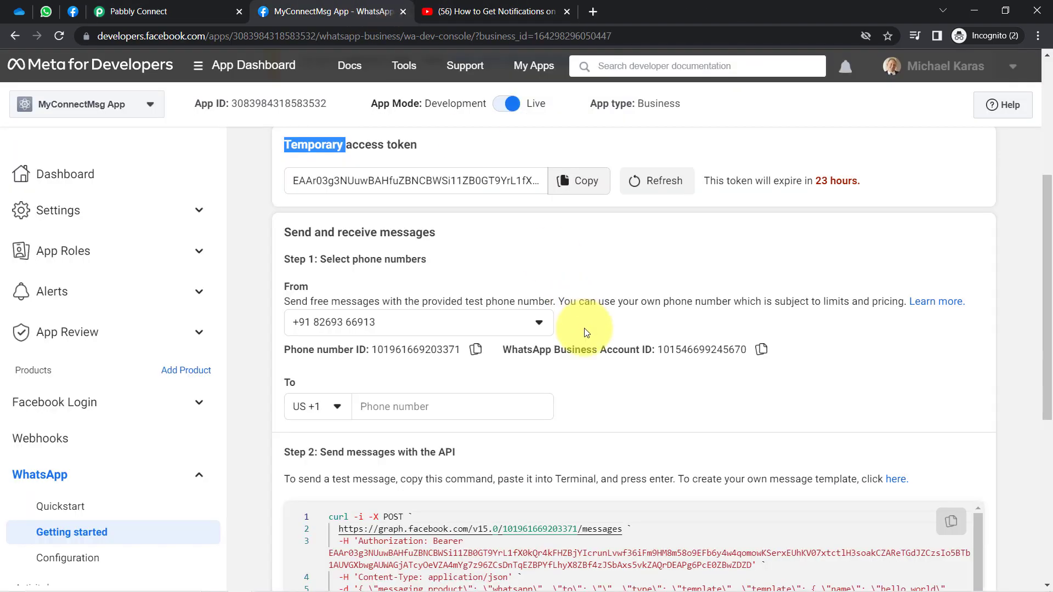
pyautogui.moveTo(324, 350); pyautogui.dragTo(375, 350)
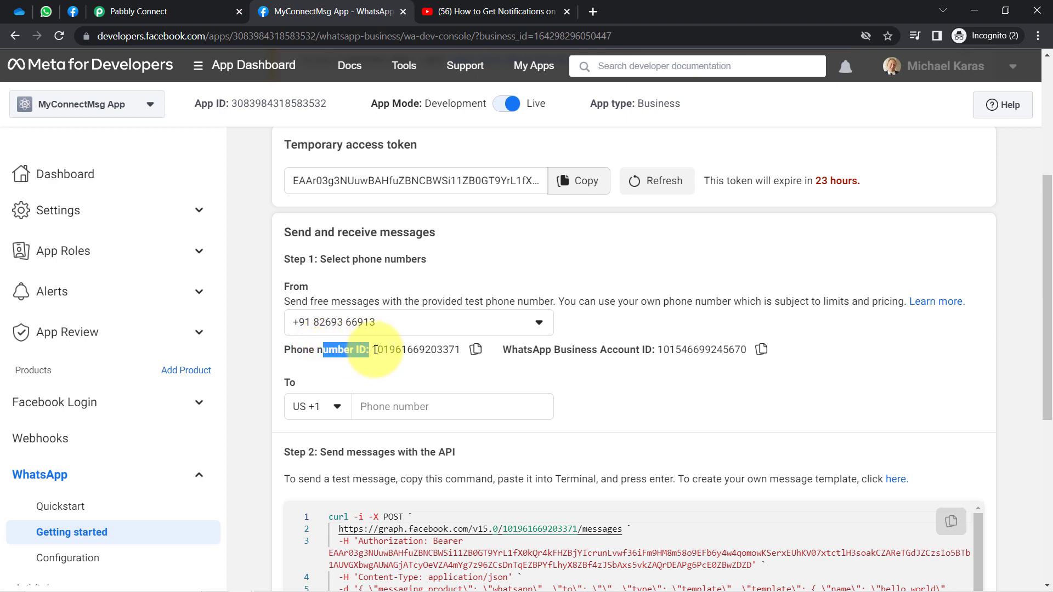
pyautogui.click(476, 350)
pyautogui.click(115, 4)
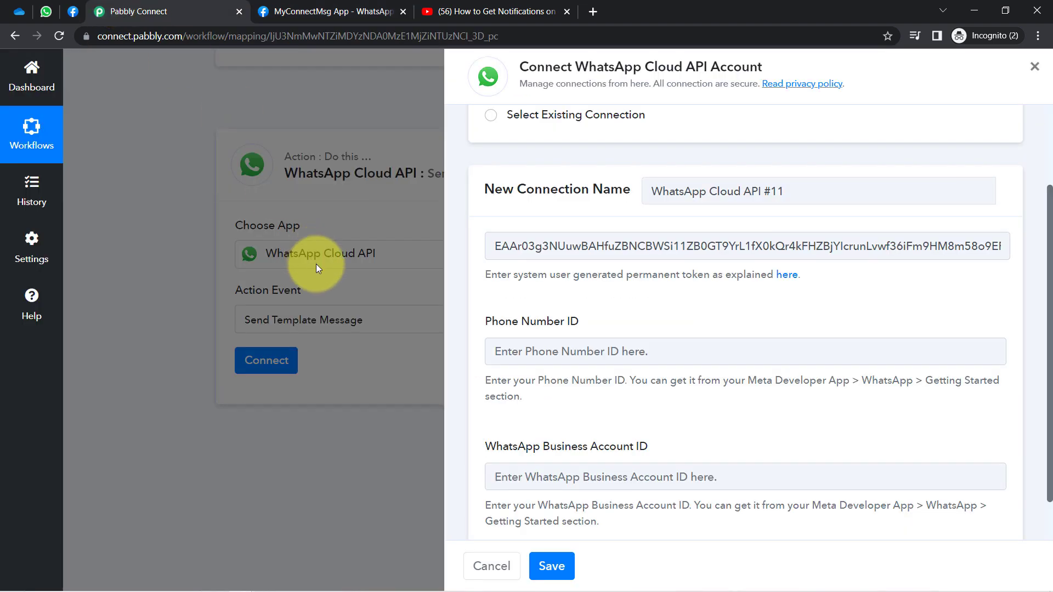
pyautogui.click(568, 344)
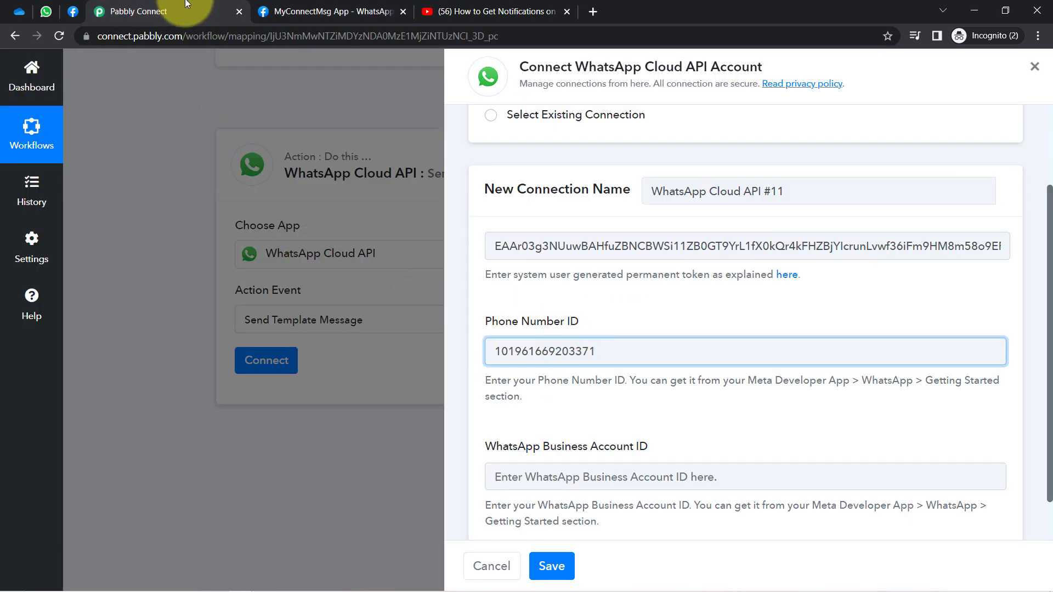
# - Copy the WhatsApp Business Account ID from Meta for Developers and paste it into the matching field of the Pabbly Connect connection
pyautogui.click(335, 11)
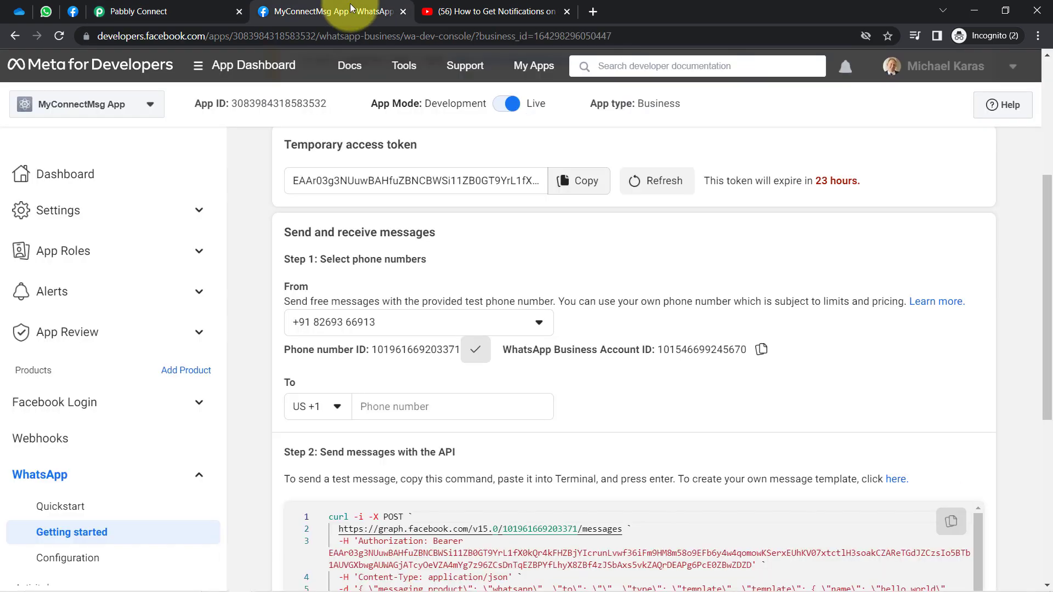
pyautogui.click(762, 350)
pyautogui.click(144, 11)
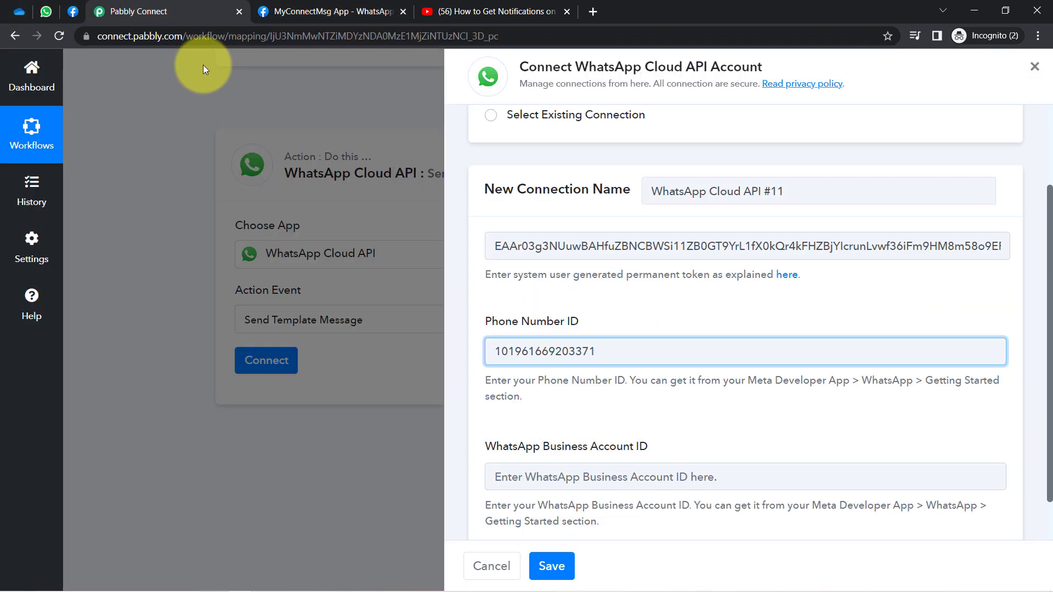
pyautogui.click(504, 466)
pyautogui.hotkey('ctrl', 'v')
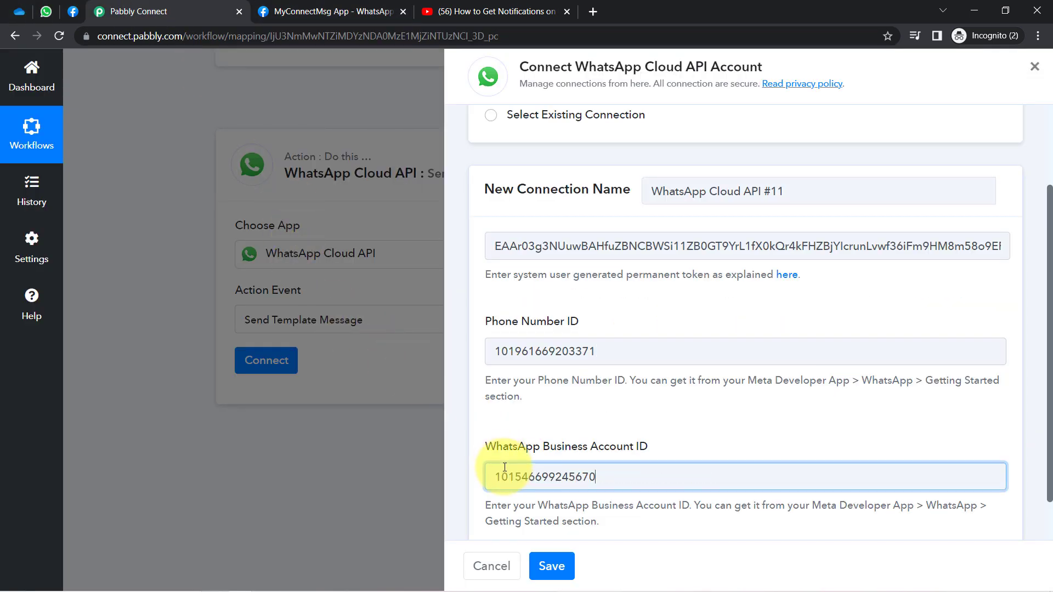
# - Save the new WhatsApp Cloud API connection and open the Template Name options of the Send Template Message action
pyautogui.click(565, 567)
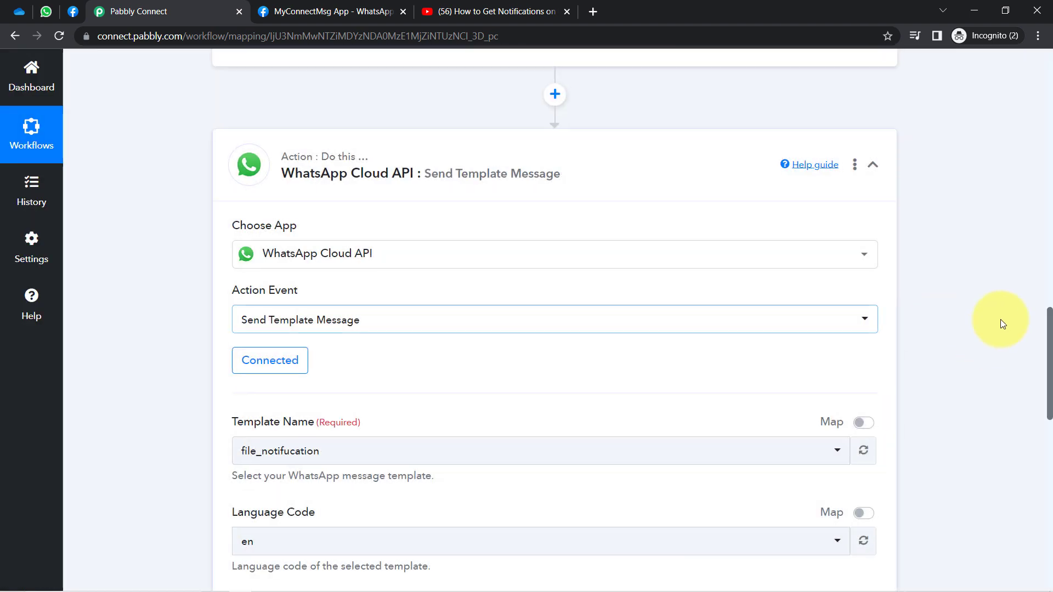
pyautogui.scroll(-4, 1049, 329)
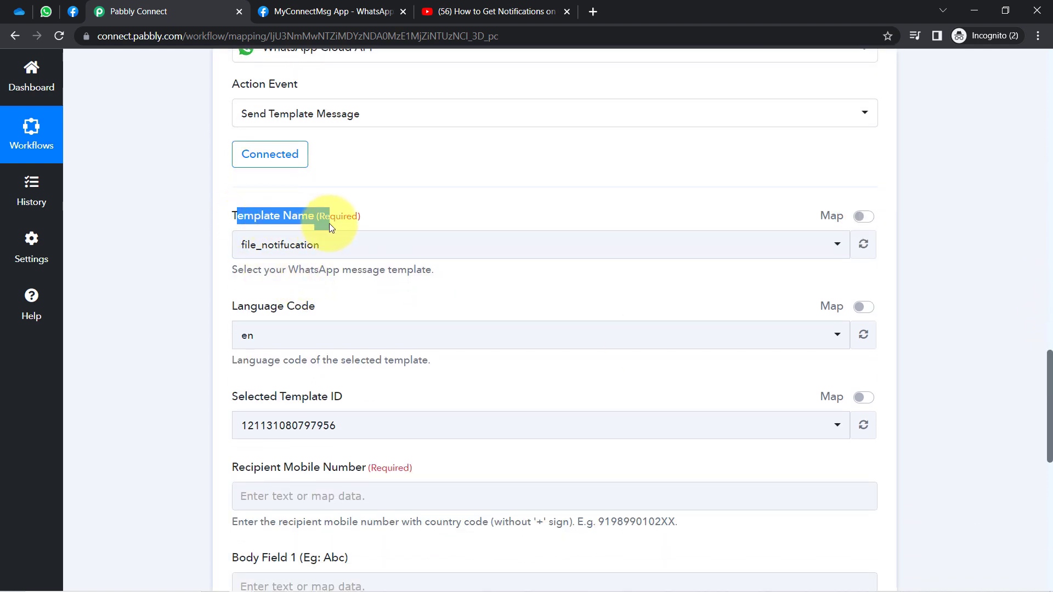
pyautogui.click(270, 244)
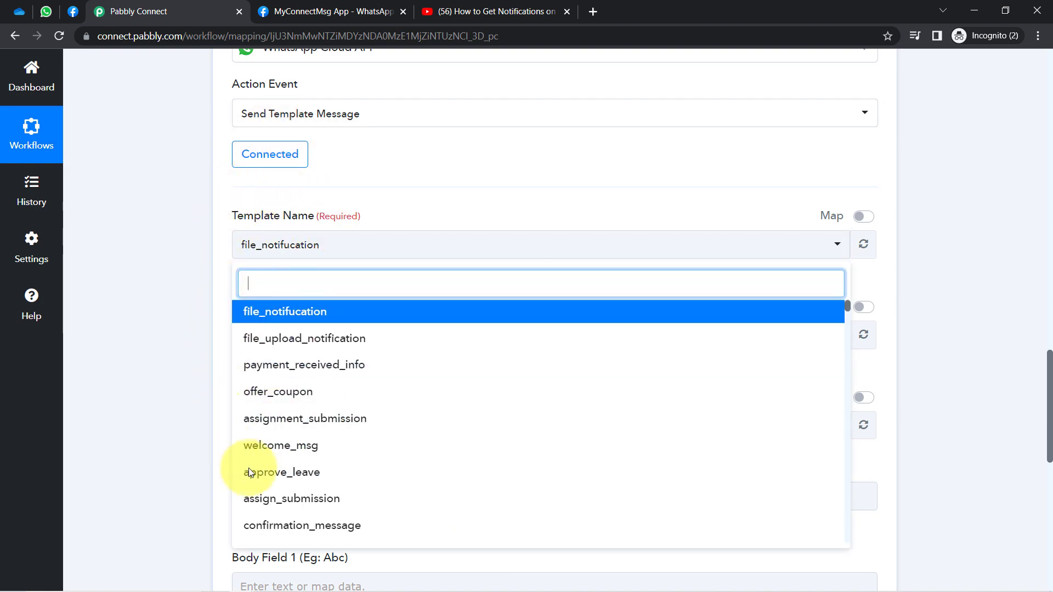
# - From Step 2 of Meta for Developers' Getting started page, open the message template manager in a new tab and set its zoom to 110%
pyautogui.click(334, 11)
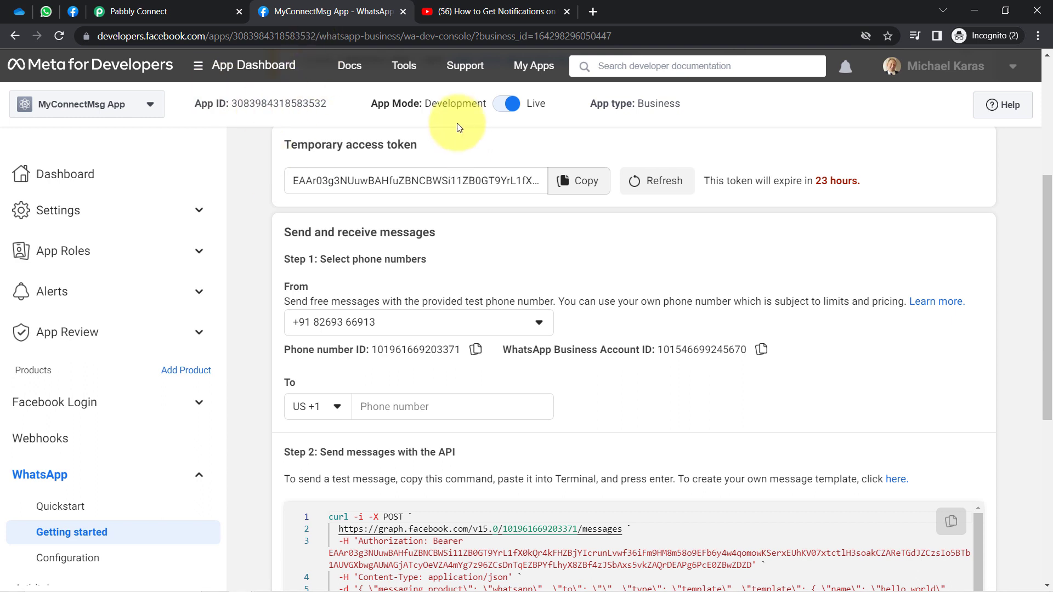
pyautogui.moveTo(1049, 248); pyautogui.dragTo(1040, 322)
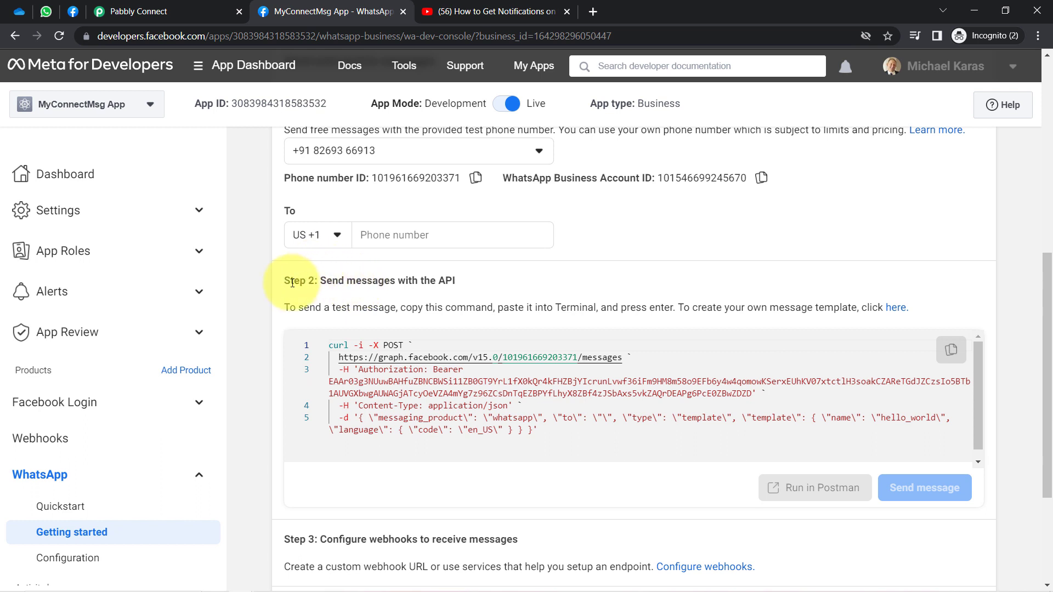
pyautogui.moveTo(292, 283); pyautogui.dragTo(424, 281)
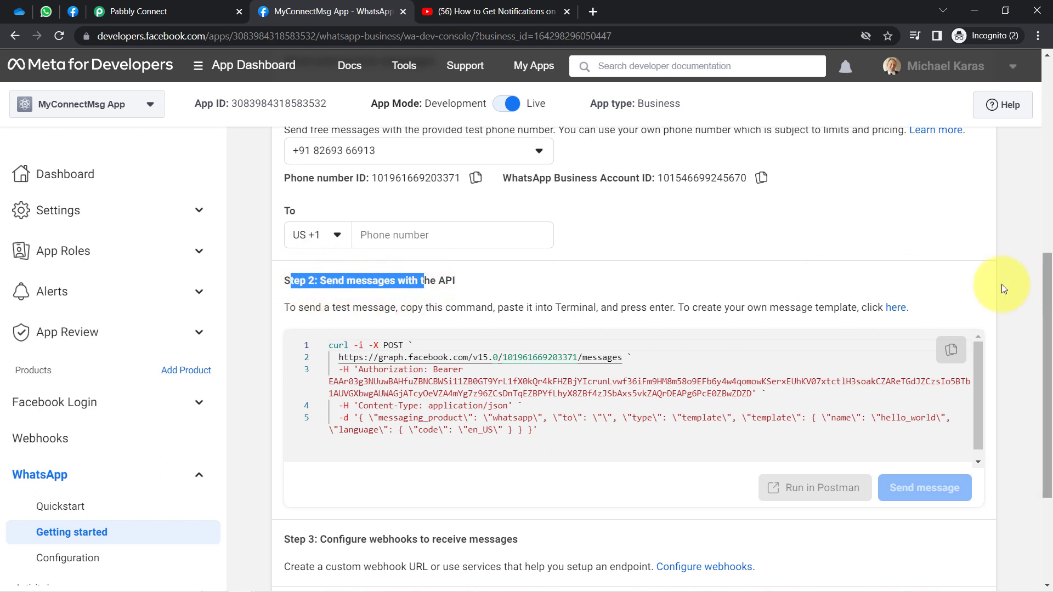
pyautogui.rightClick(902, 316)
pyautogui.press('Escape')
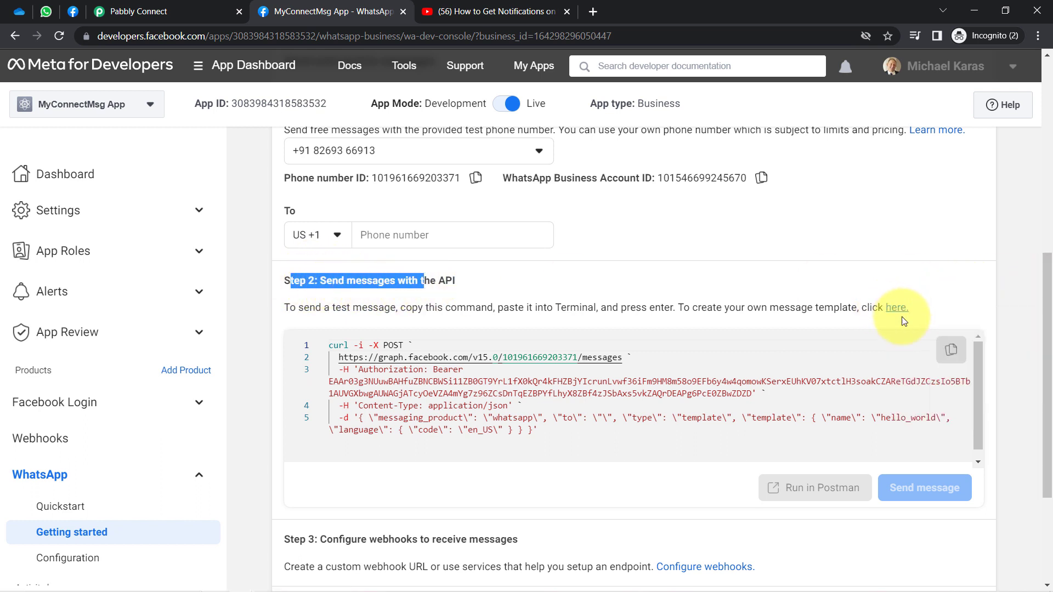
pyautogui.click(460, 6)
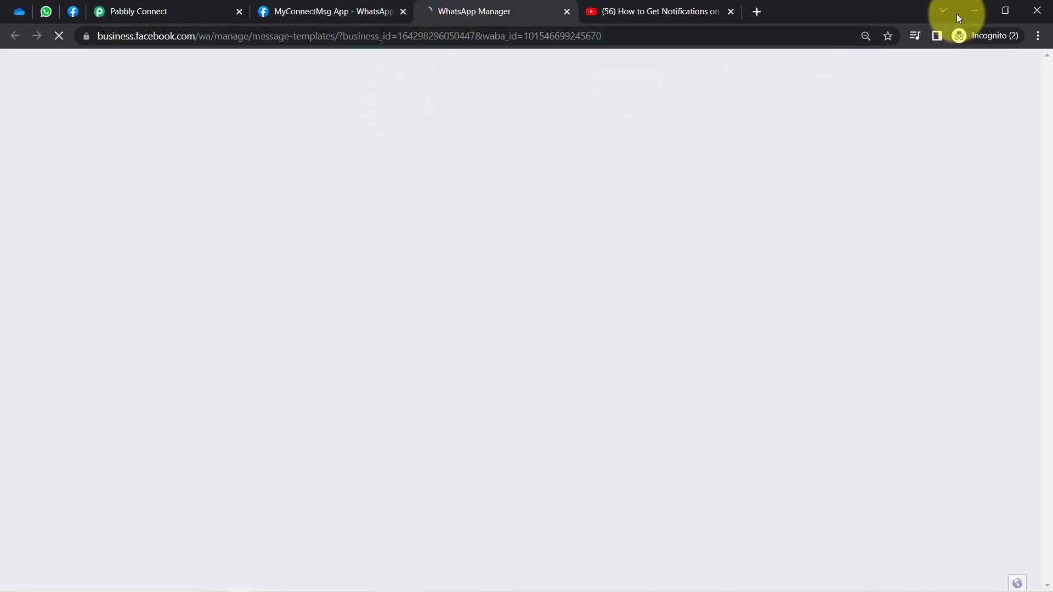
pyautogui.click(1039, 36)
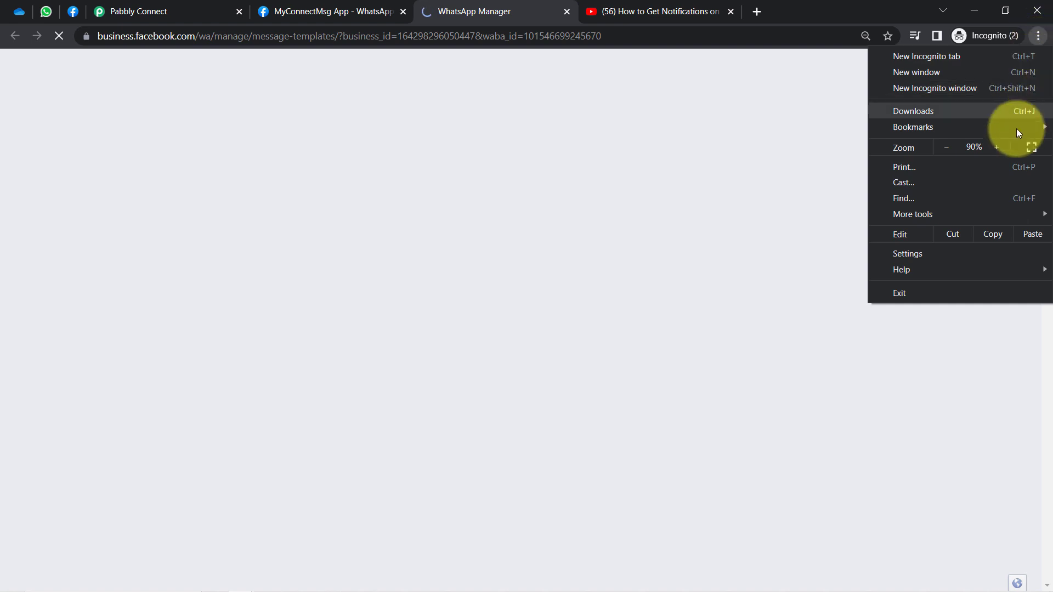
pyautogui.click(996, 148)
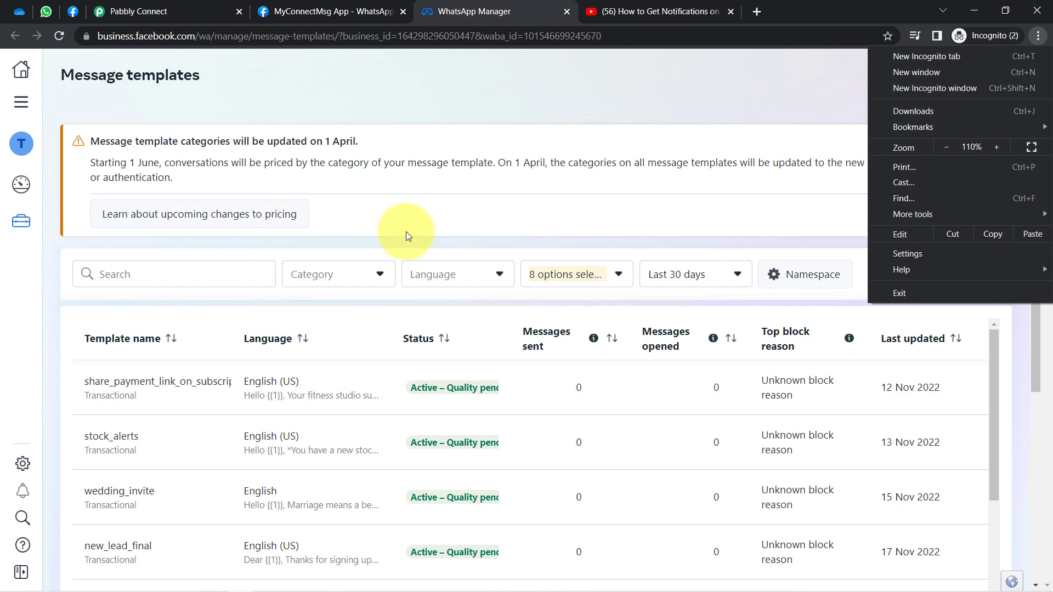
pyautogui.click(494, 129)
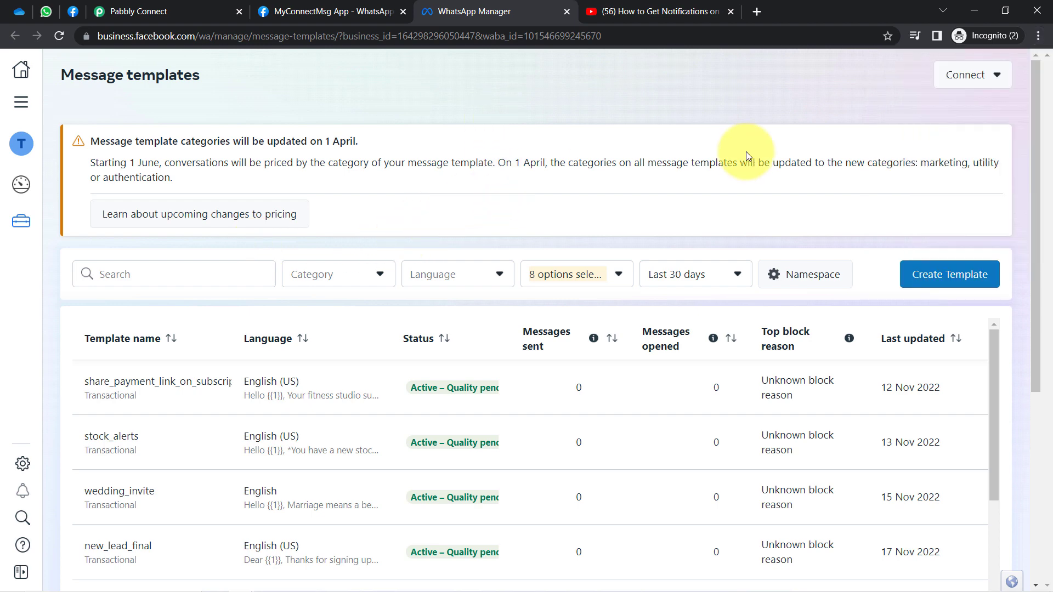
# - Look through the account's message templates in WhatsApp Manager, loading more entries of the list
pyautogui.moveTo(1038, 93); pyautogui.dragTo(1039, 203)
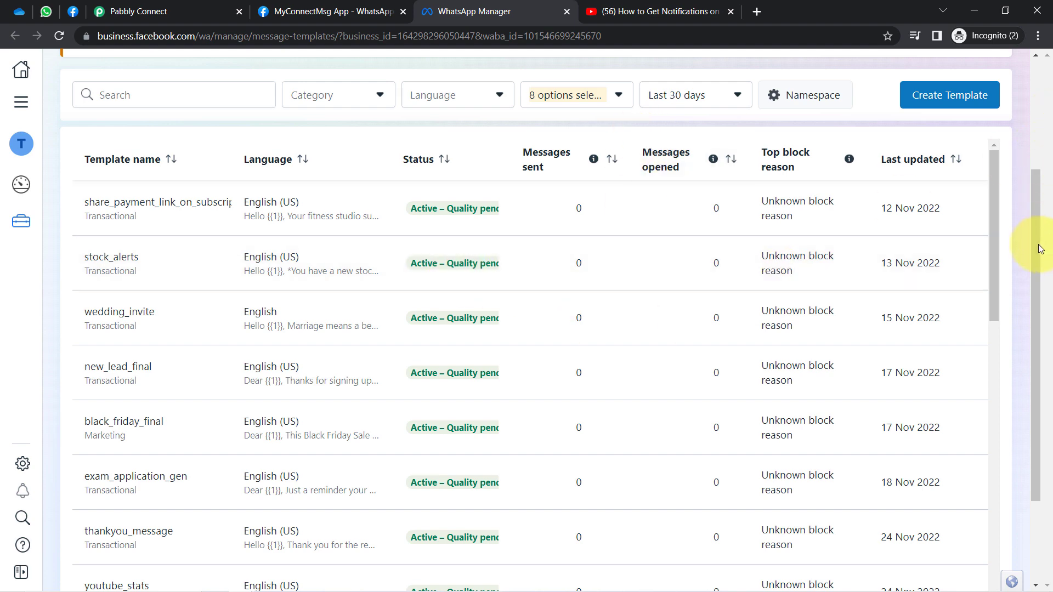
pyautogui.moveTo(1035, 249)
pyautogui.mouseDown()
pyautogui.moveTo(1038, 181)
pyautogui.moveTo(1037, 234)
pyautogui.mouseUp()
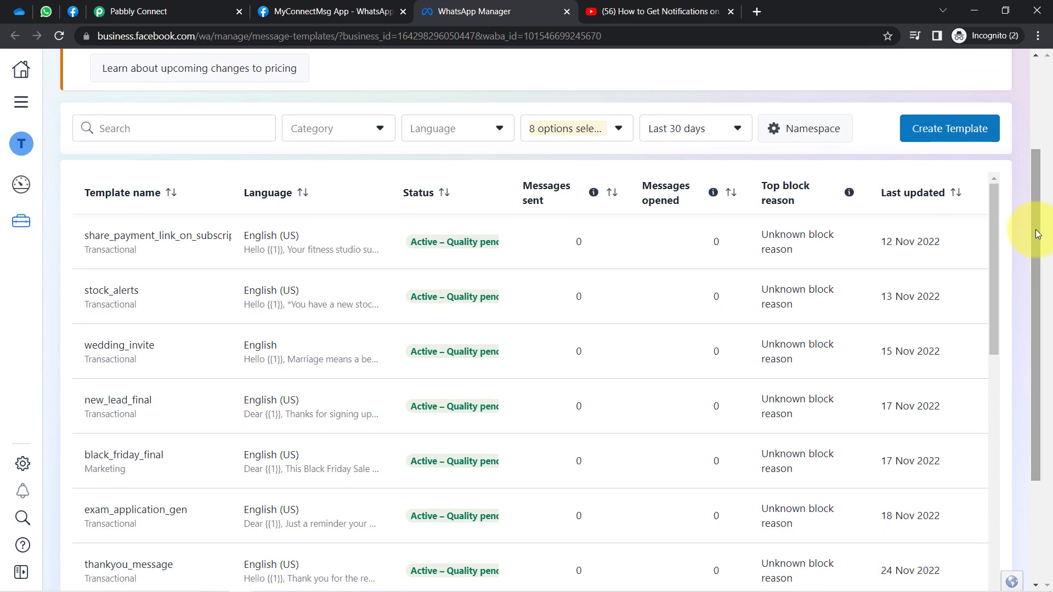
pyautogui.rightClick(1037, 232)
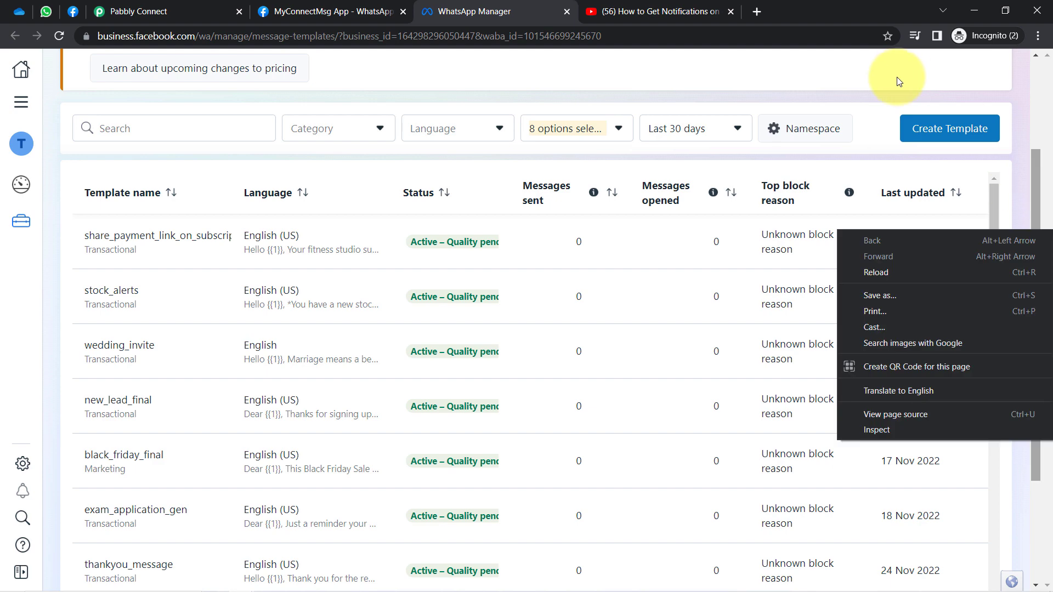
pyautogui.click(371, 158)
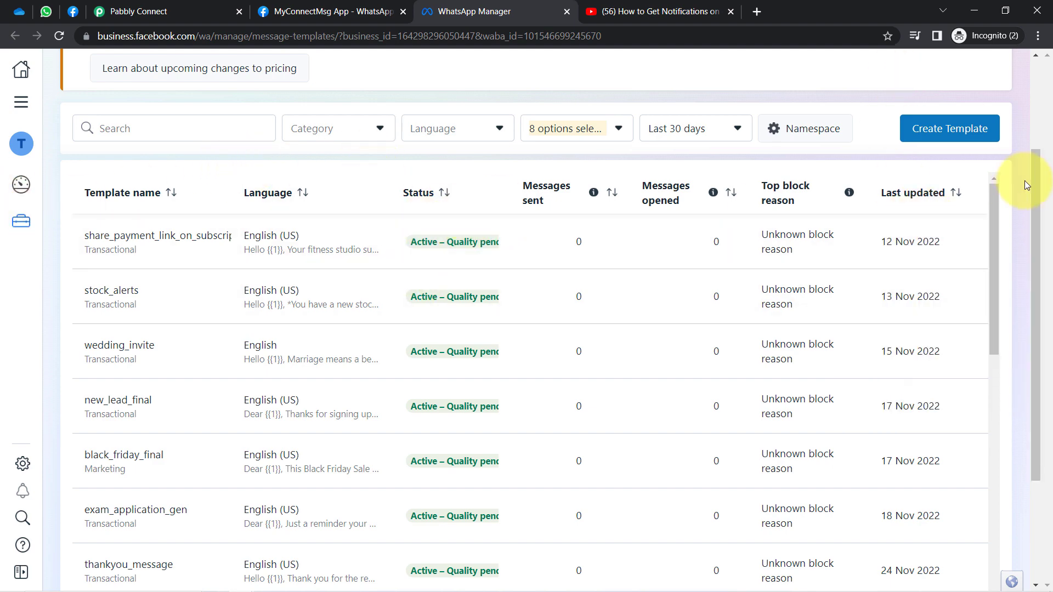
pyautogui.moveTo(1035, 176); pyautogui.dragTo(1037, 411)
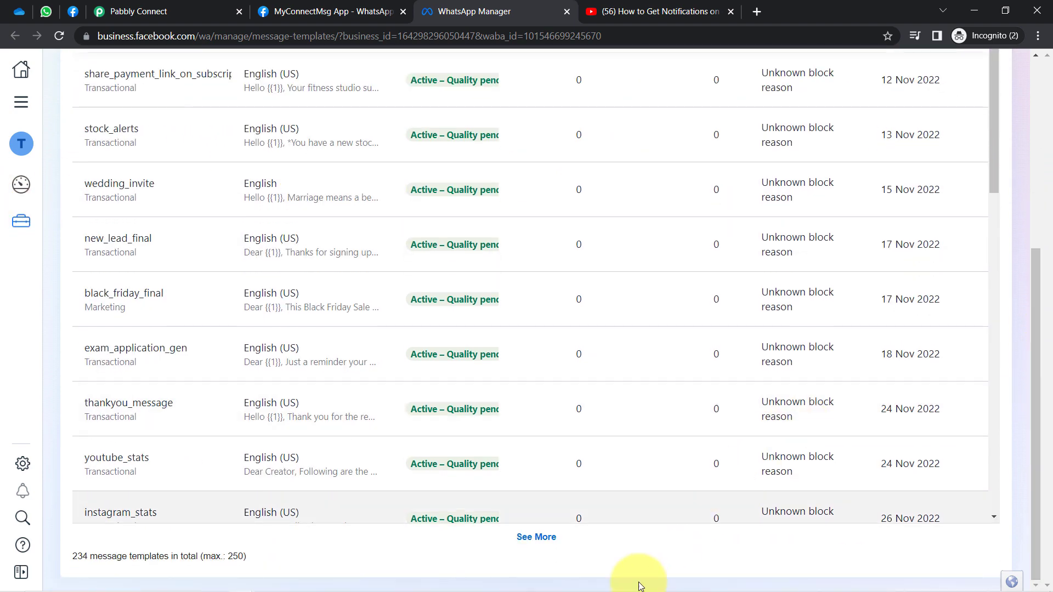
pyautogui.click(536, 537)
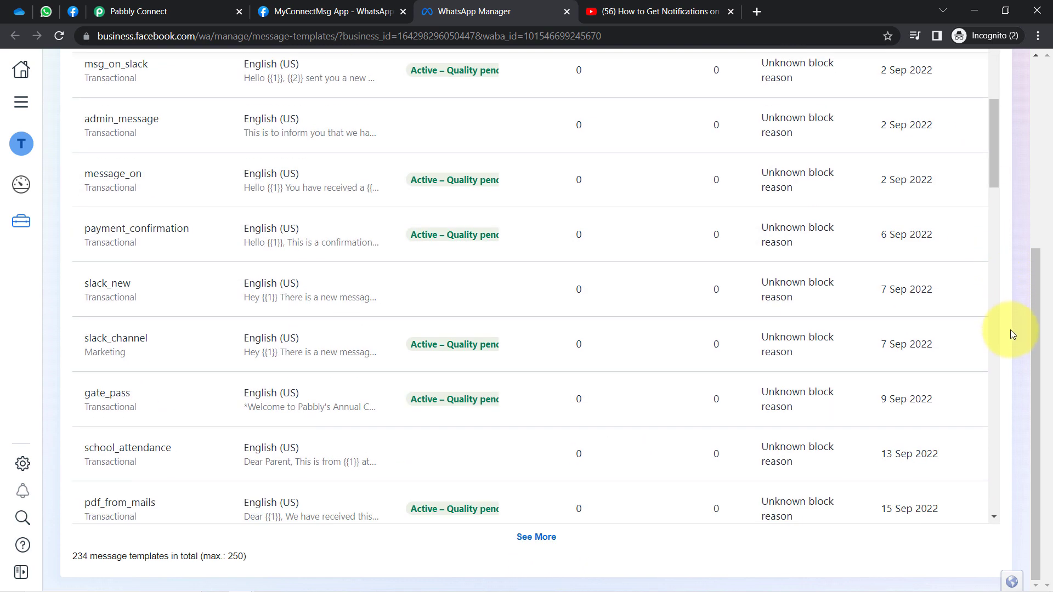
pyautogui.moveTo(994, 162); pyautogui.dragTo(988, 66)
pyautogui.scroll(2, 1035, 264)
pyautogui.scroll(3, 1033, 167)
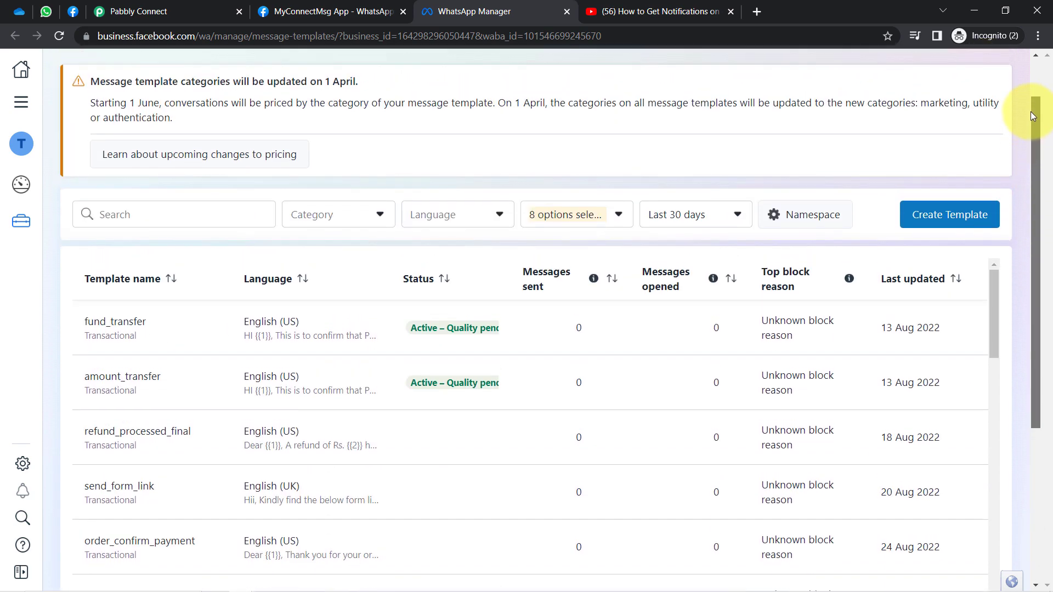
# - Search the message templates for "file" and open the file_notifucation template
pyautogui.click(120, 216)
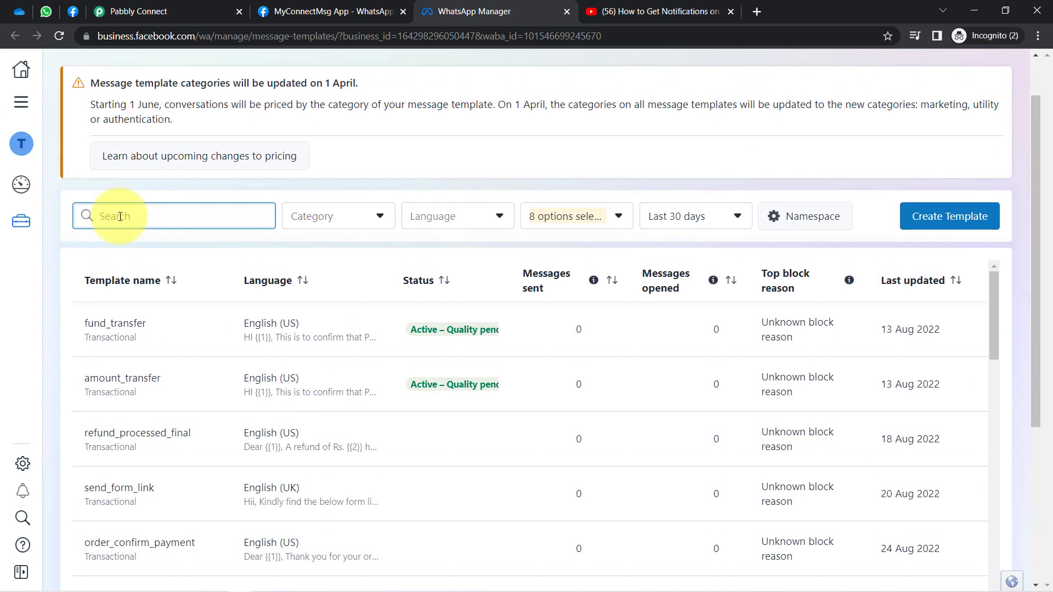
pyautogui.write('file')
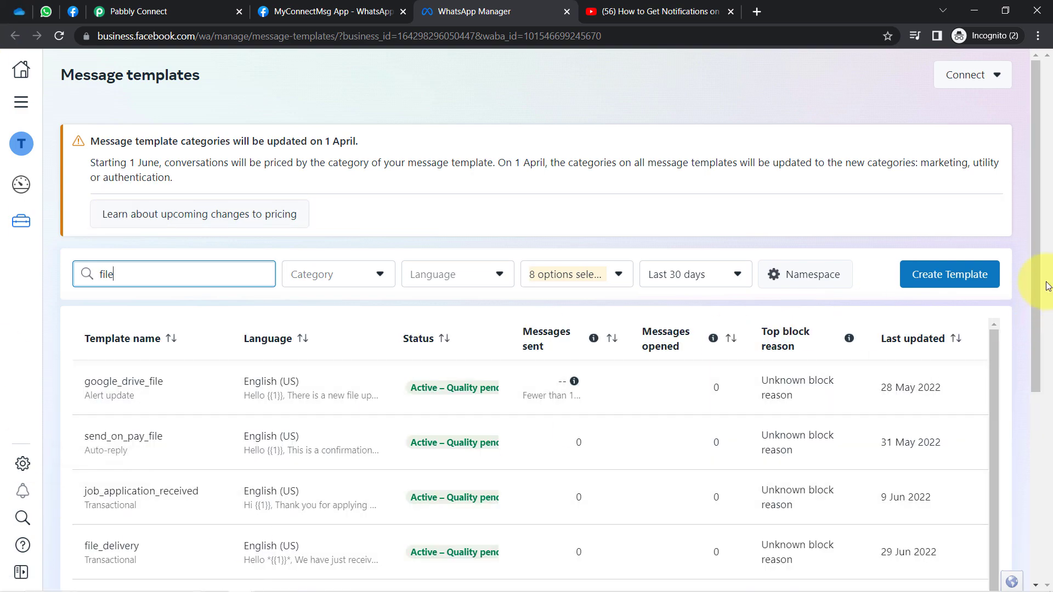
pyautogui.scroll(-5, 1035, 284)
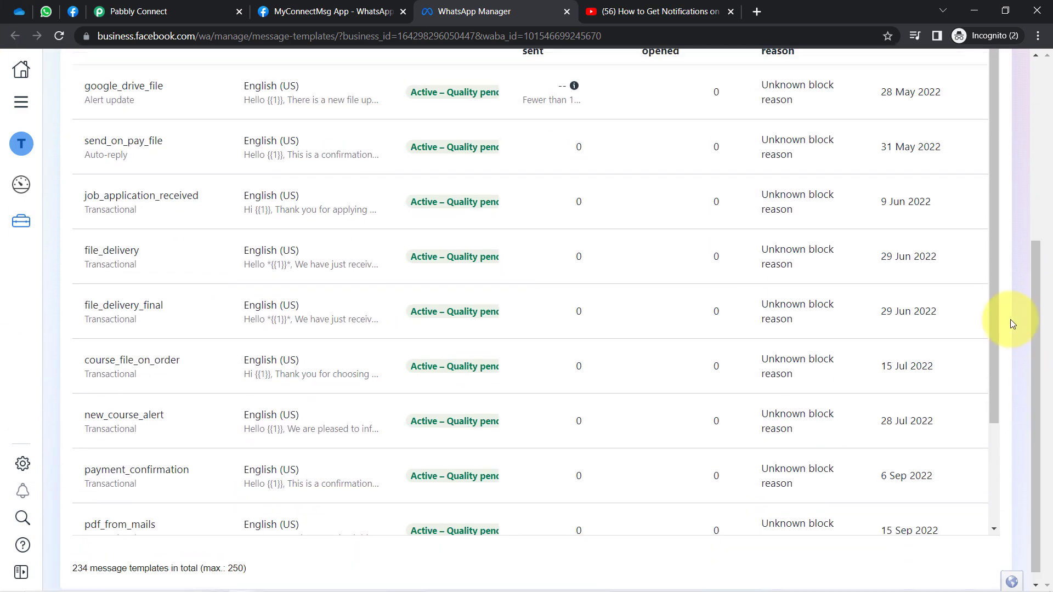
pyautogui.scroll(-3, 997, 295)
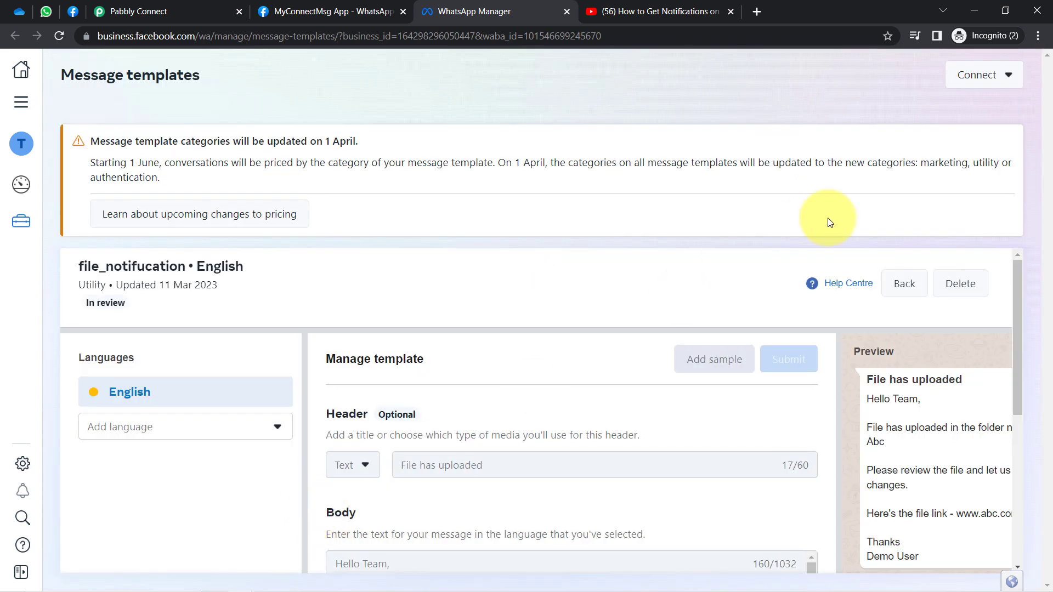
# - Examine the file_notifucation template's name, language and header settings, and set the page zoom to 100%
pyautogui.moveTo(1019, 274); pyautogui.dragTo(1024, 253)
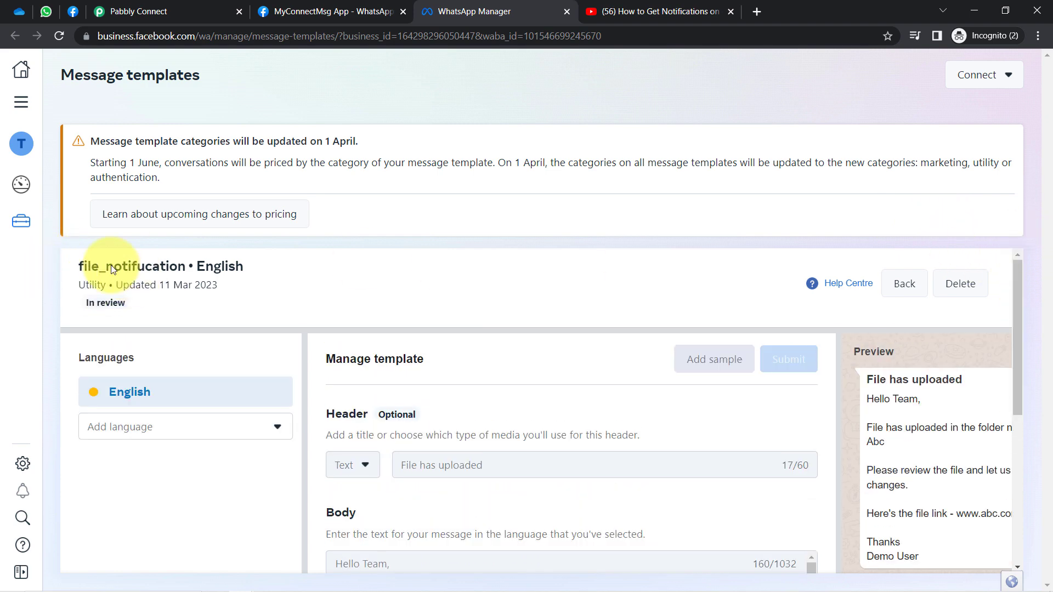
pyautogui.moveTo(86, 264); pyautogui.dragTo(169, 263)
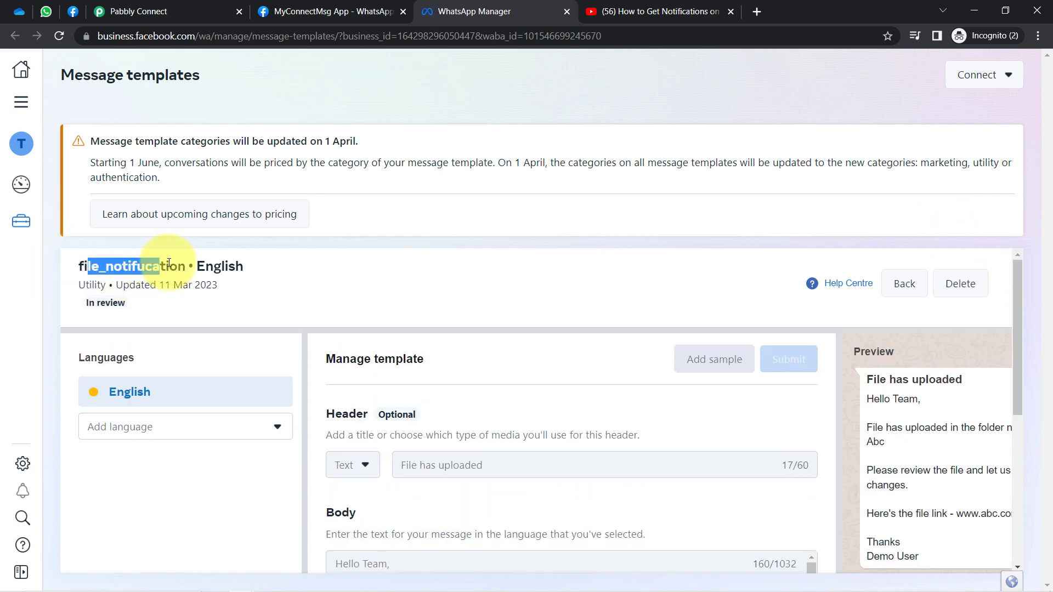
pyautogui.doubleClick(218, 266)
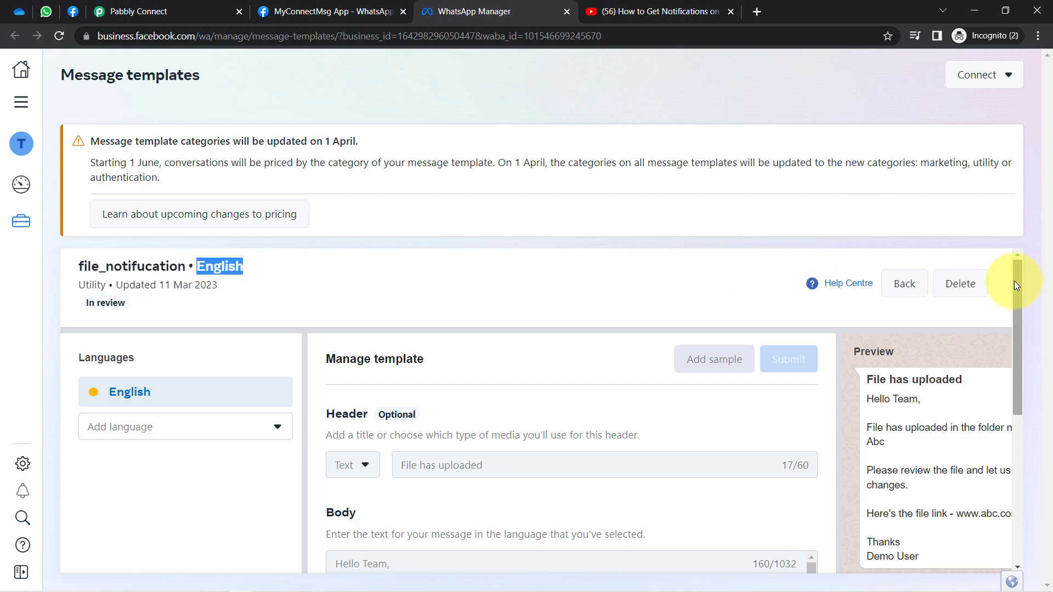
pyautogui.moveTo(1015, 281); pyautogui.dragTo(1013, 289)
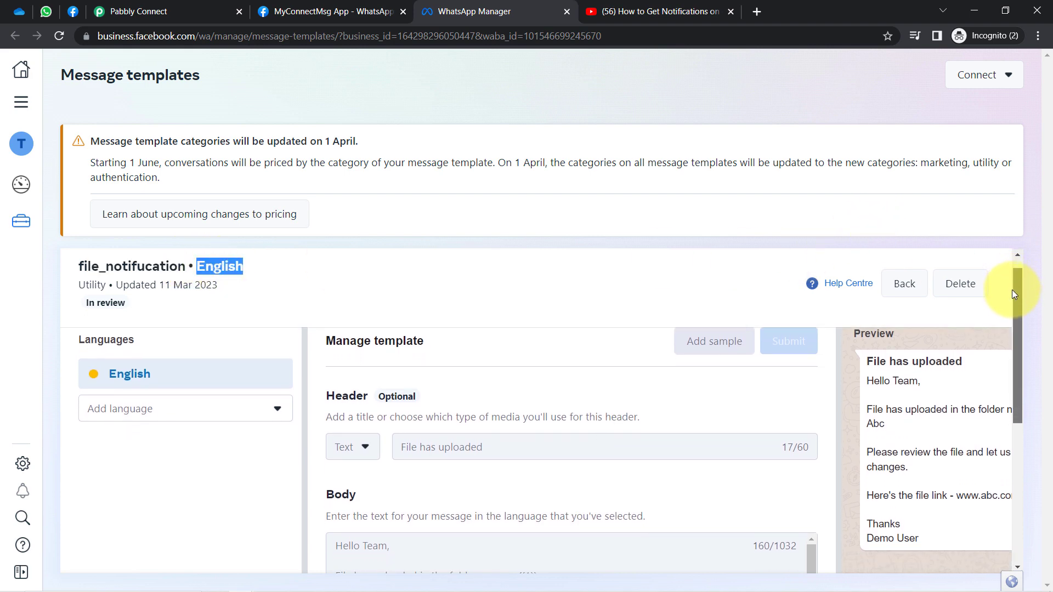
pyautogui.moveTo(344, 398); pyautogui.dragTo(383, 404)
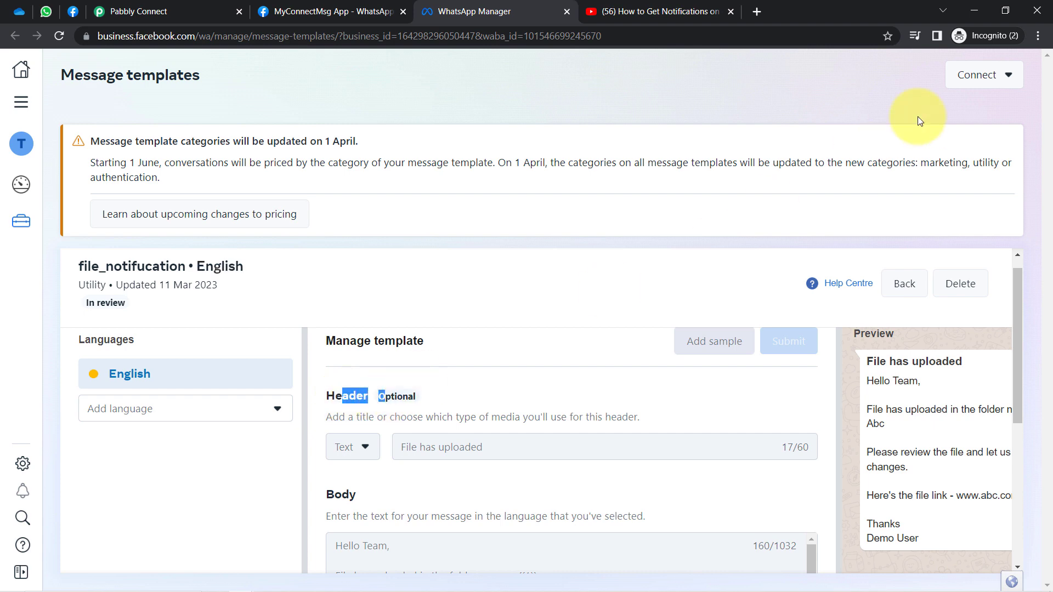
pyautogui.click(1038, 36)
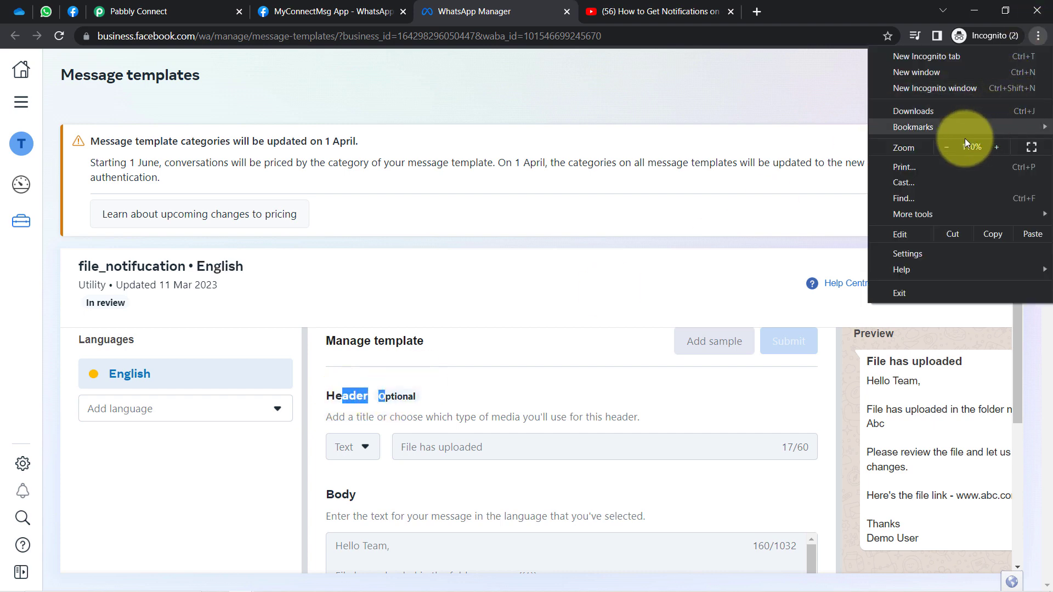
pyautogui.click(949, 148)
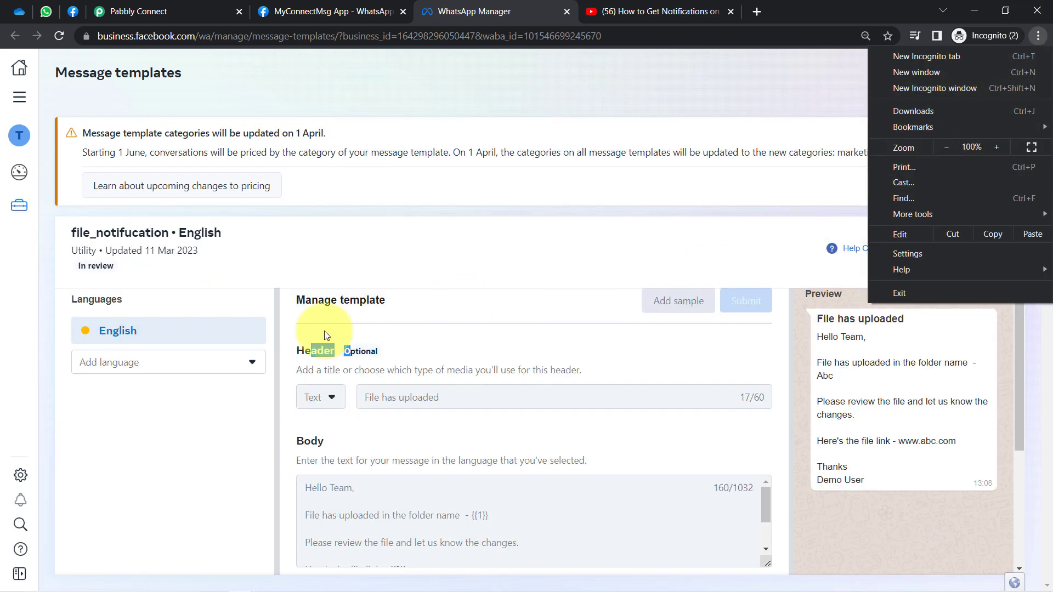
pyautogui.click(348, 439)
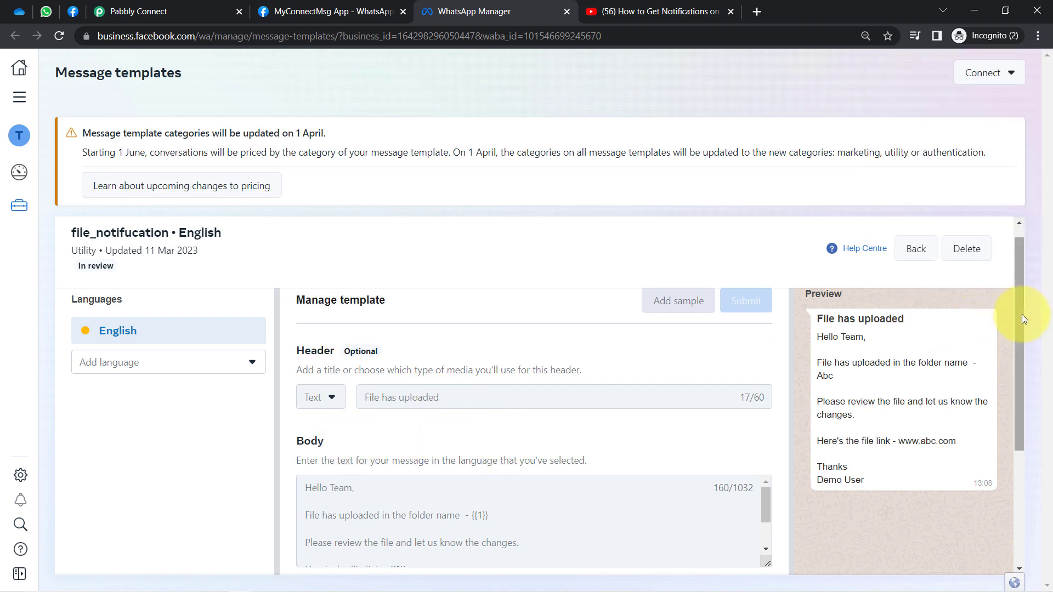
# - Enlarge the template's Body text box and examine the message wording with its variables {{1}} and {{2}}
pyautogui.moveTo(1022, 315); pyautogui.dragTo(1012, 374)
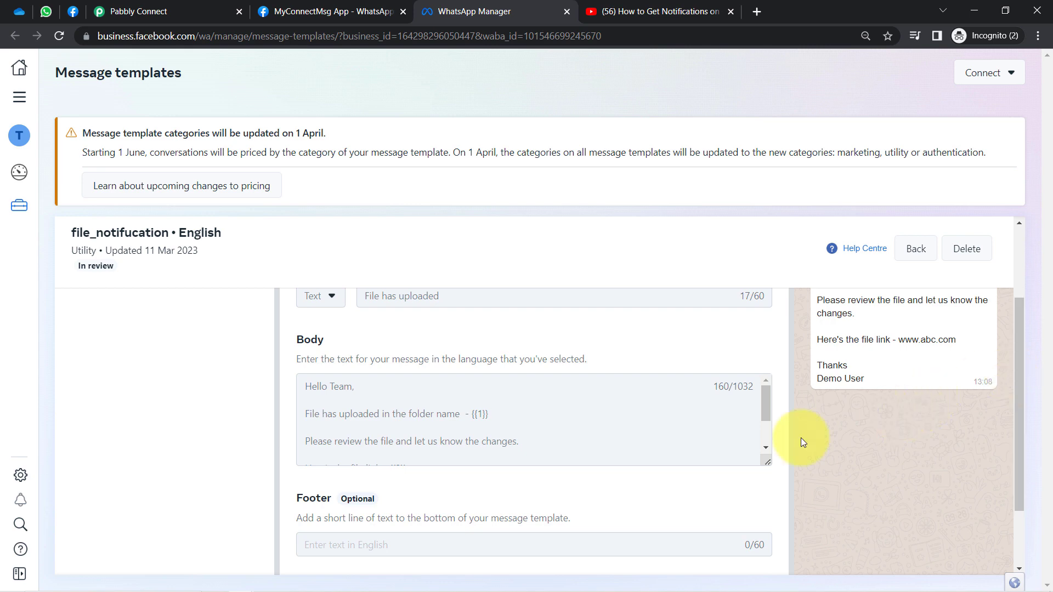
pyautogui.moveTo(766, 462); pyautogui.dragTo(767, 502)
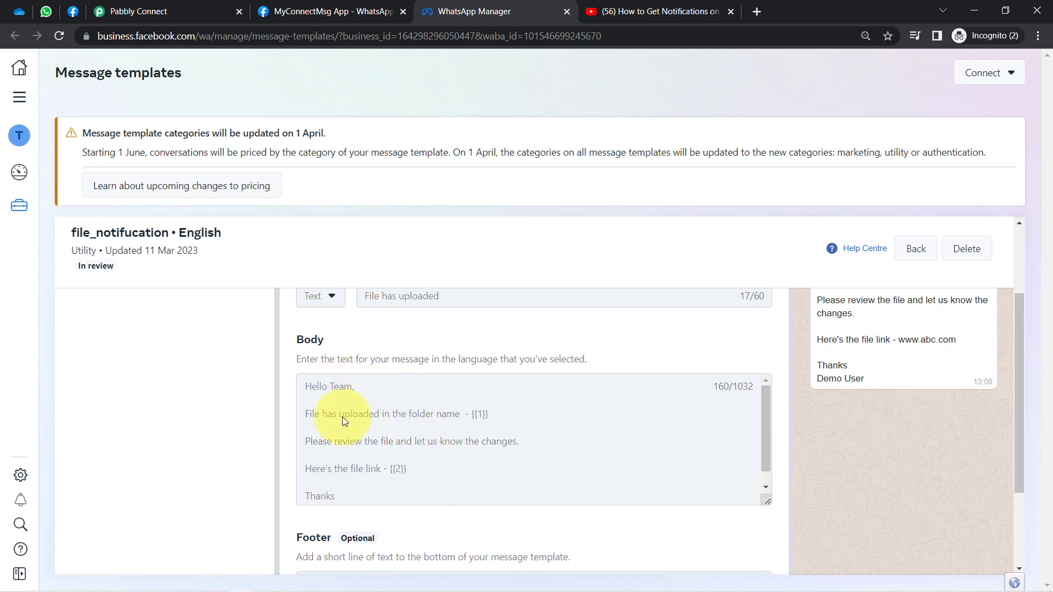
pyautogui.moveTo(343, 416); pyautogui.dragTo(515, 448)
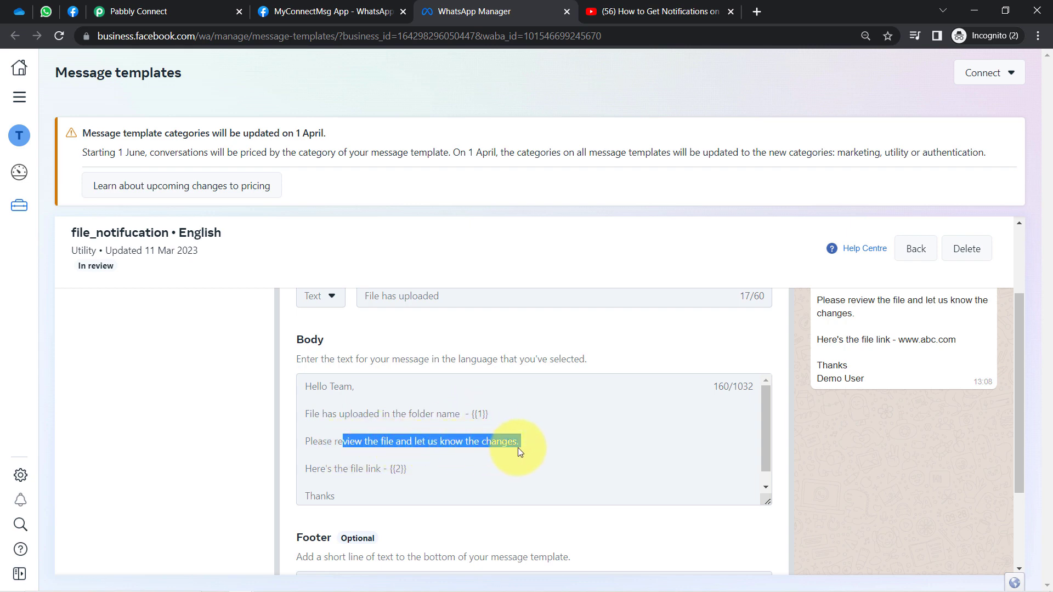
pyautogui.click(518, 448)
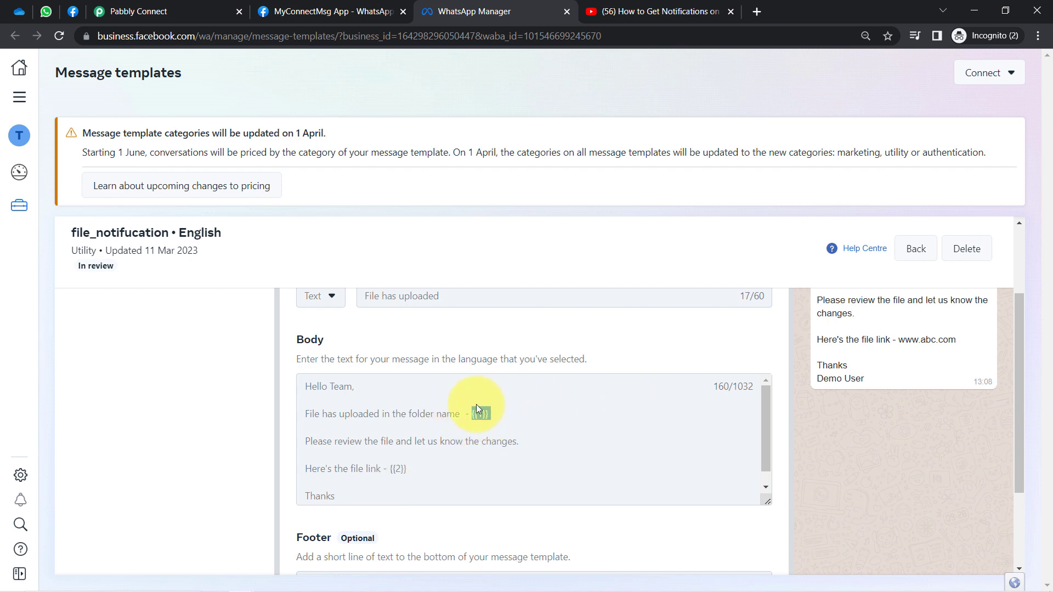
pyautogui.moveTo(388, 468); pyautogui.dragTo(401, 468)
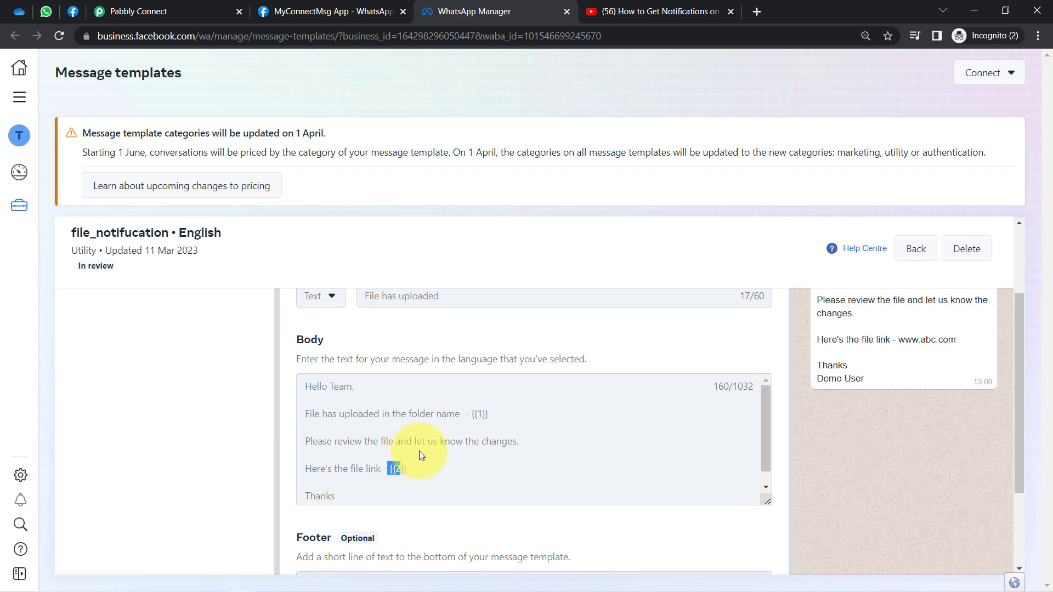
pyautogui.moveTo(473, 414); pyautogui.dragTo(491, 413)
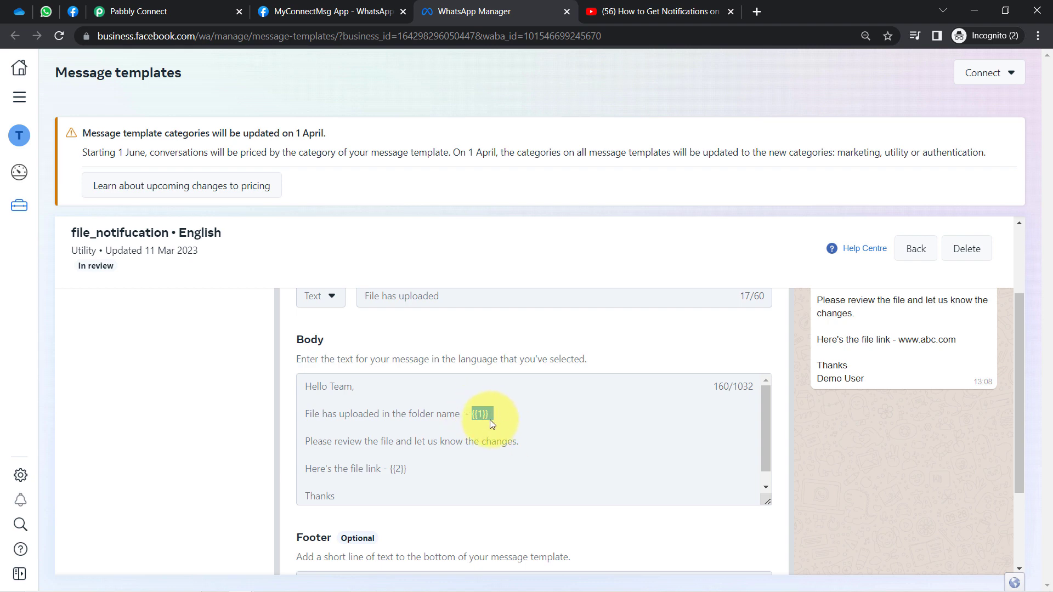
# - Check the optional Footer and Buttons sections at the end of the template
pyautogui.moveTo(1022, 345); pyautogui.dragTo(1025, 442)
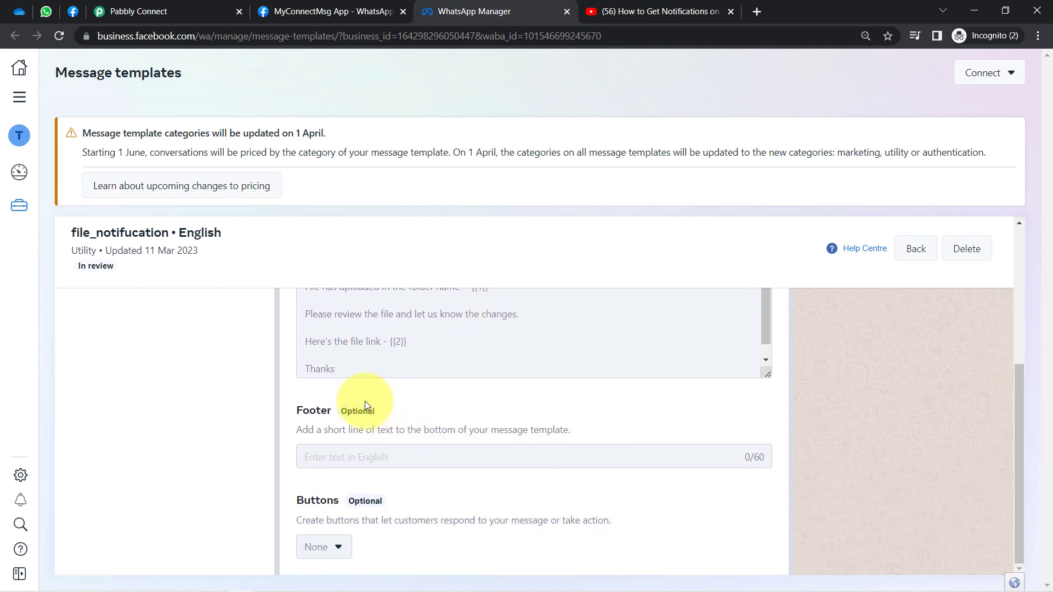
pyautogui.doubleClick(348, 411)
pyautogui.doubleClick(366, 501)
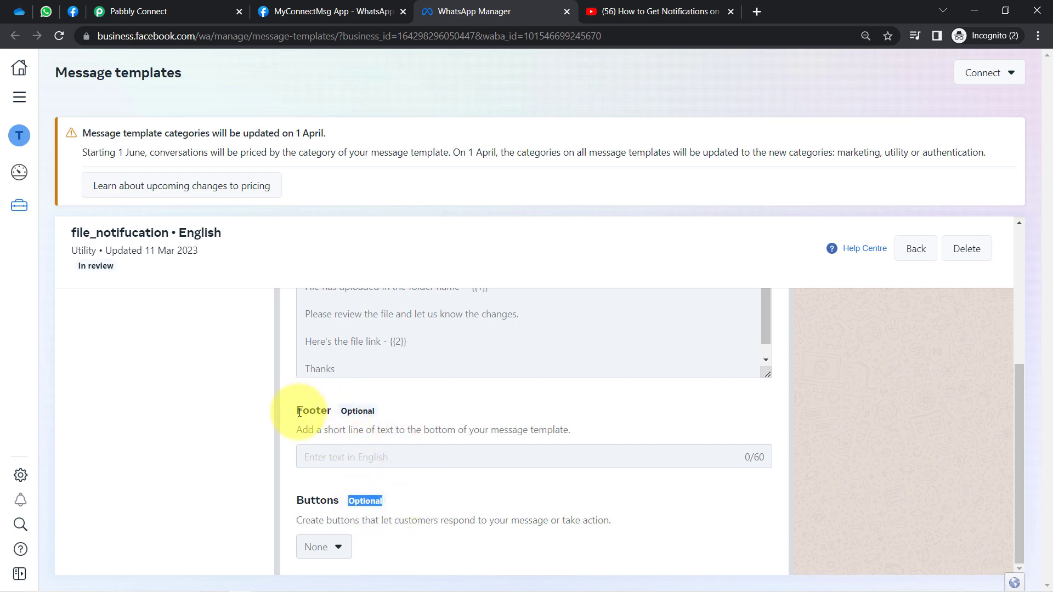
pyautogui.moveTo(298, 412); pyautogui.dragTo(324, 435)
pyautogui.moveTo(305, 501); pyautogui.dragTo(330, 501)
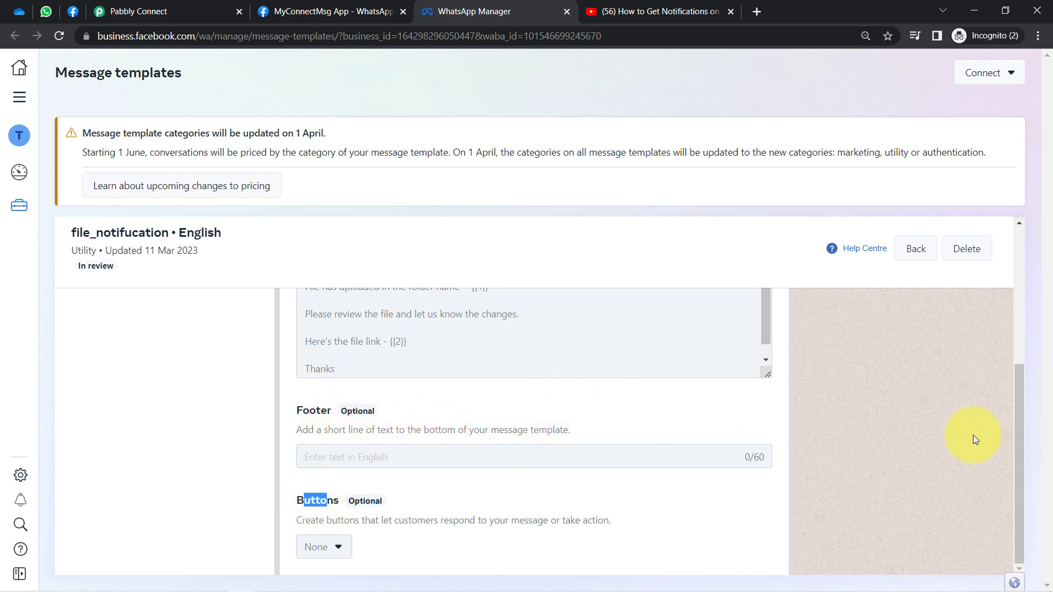
# - Review the complete message in the template preview and set the page zoom to 110%
pyautogui.moveTo(1019, 457); pyautogui.dragTo(1023, 333)
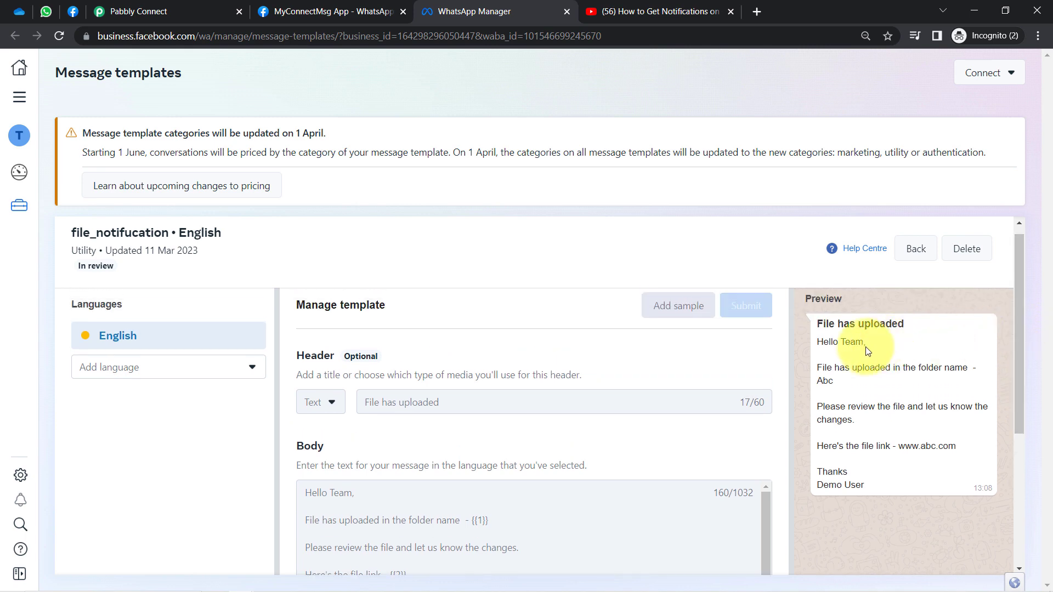
pyautogui.moveTo(829, 324); pyautogui.dragTo(867, 543)
pyautogui.click(866, 543)
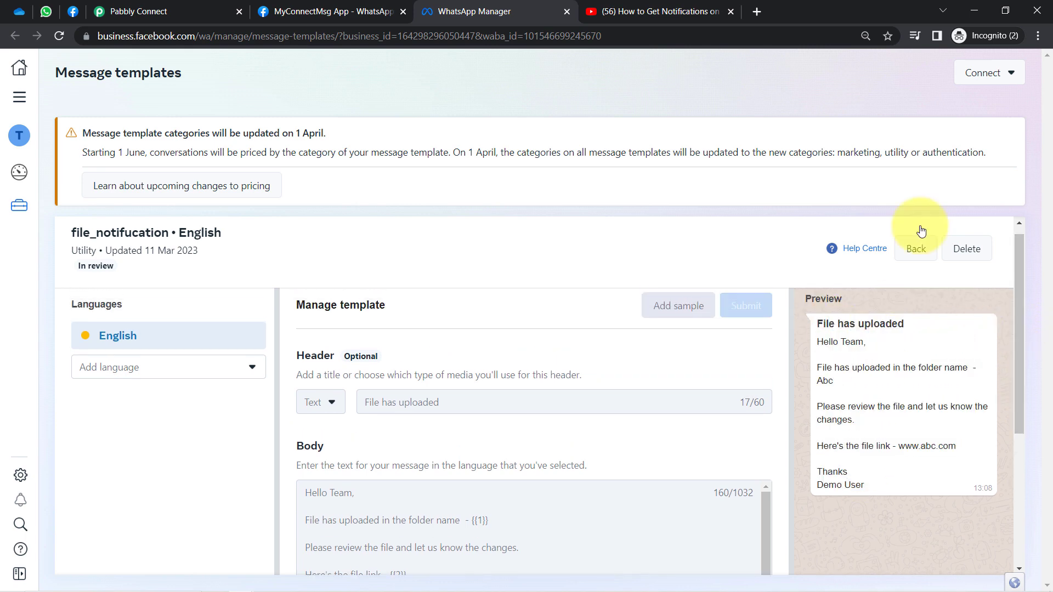
pyautogui.click(1038, 36)
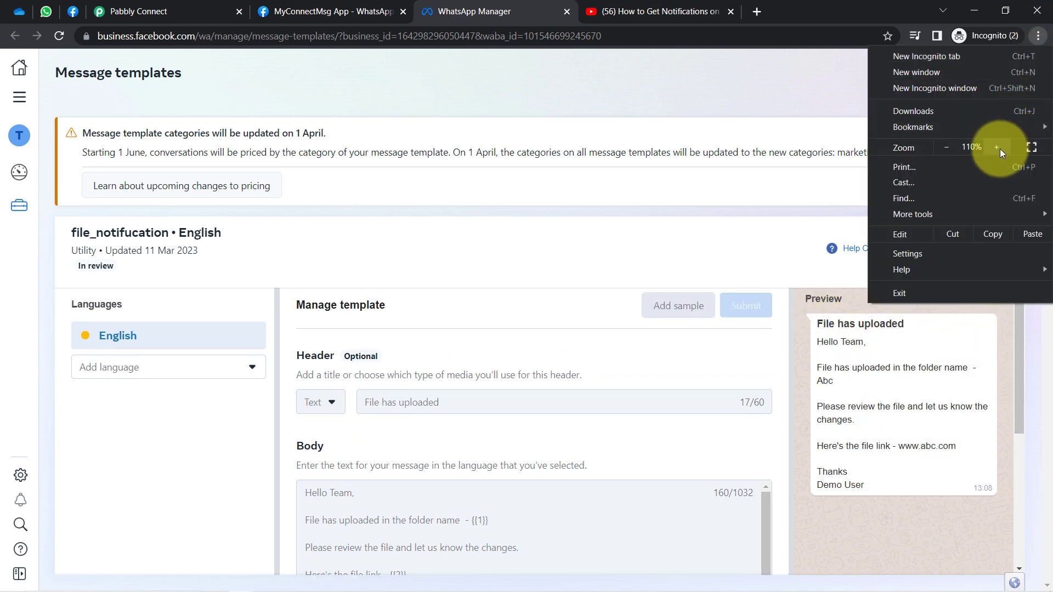
pyautogui.click(998, 149)
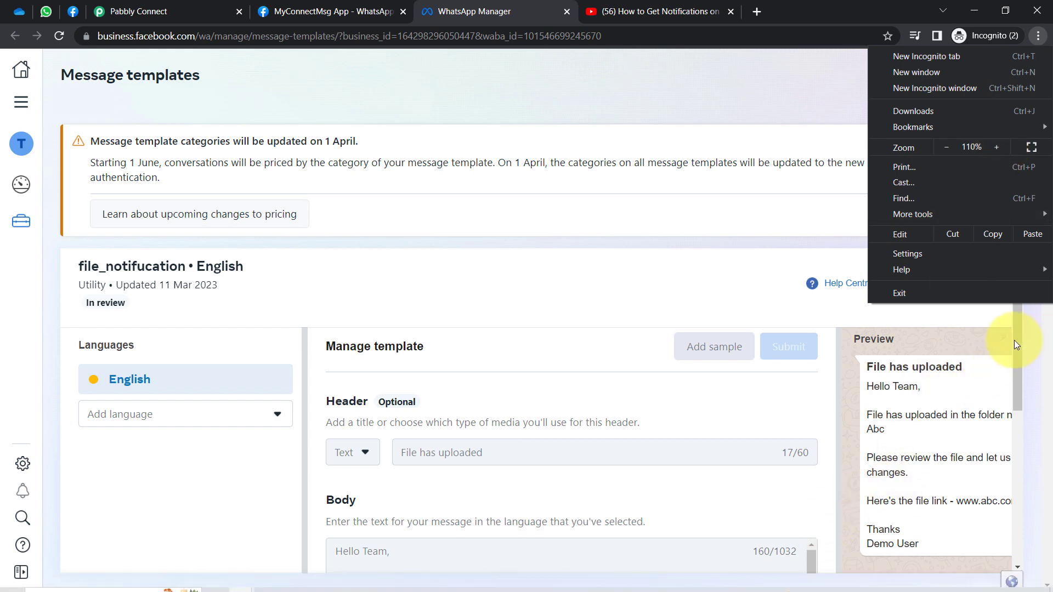
# - Examine the preview's header and message text, including the sample folder name and file link that stand in for the variables
pyautogui.moveTo(1016, 341); pyautogui.dragTo(1000, 589)
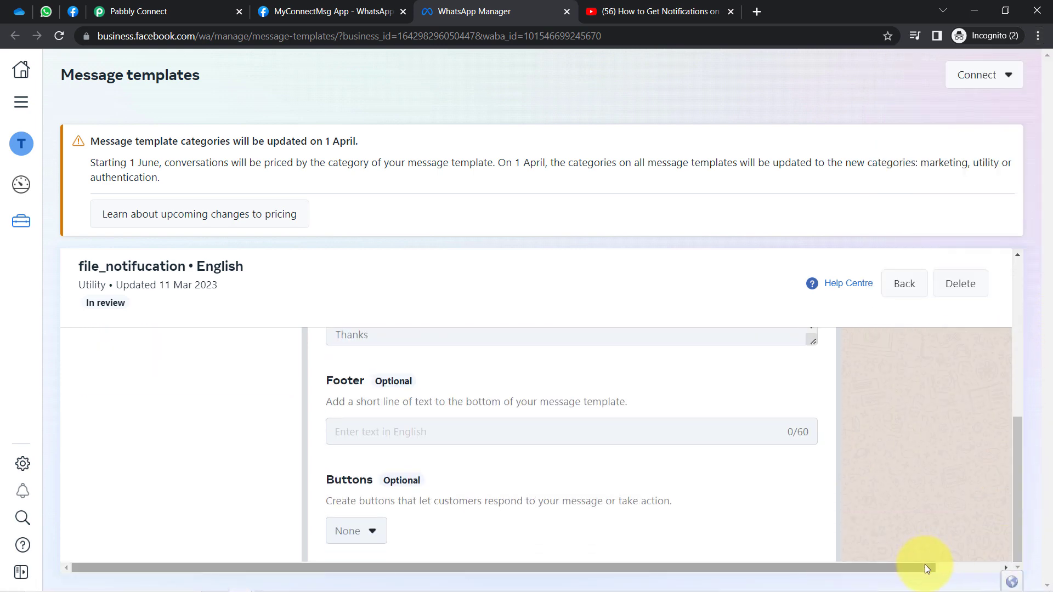
pyautogui.moveTo(925, 567); pyautogui.dragTo(1025, 584)
pyautogui.moveTo(1016, 519); pyautogui.dragTo(1014, 367)
pyautogui.moveTo(820, 382); pyautogui.dragTo(851, 368)
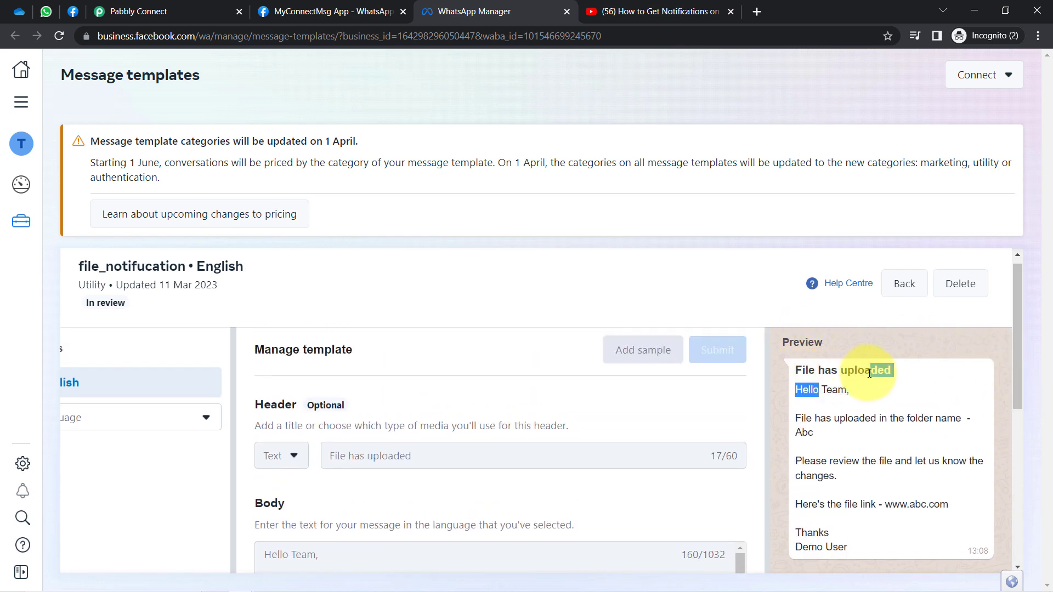
pyautogui.tripleClick(869, 374)
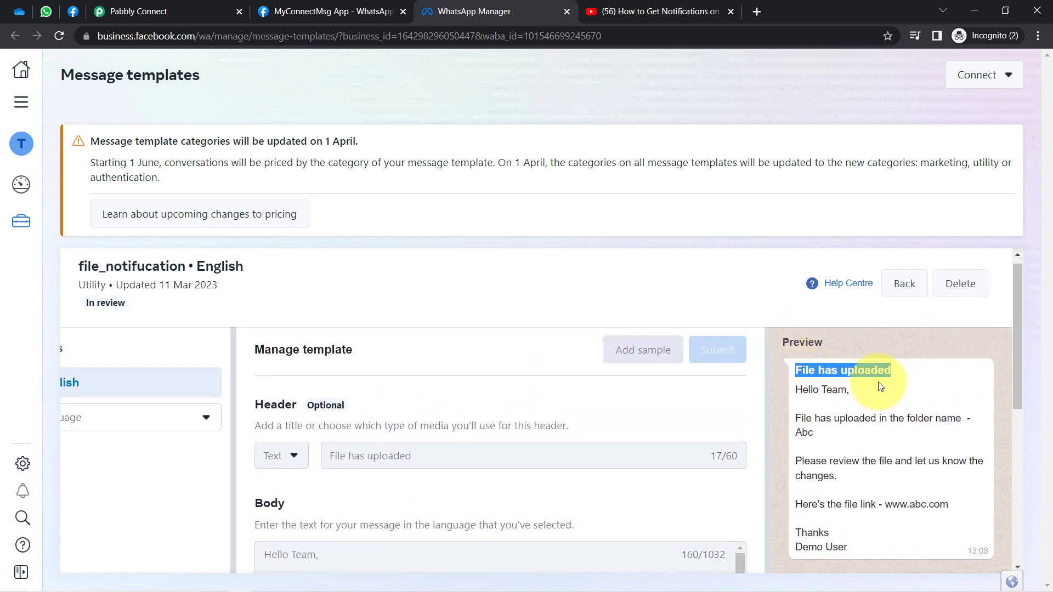
pyautogui.click(852, 377)
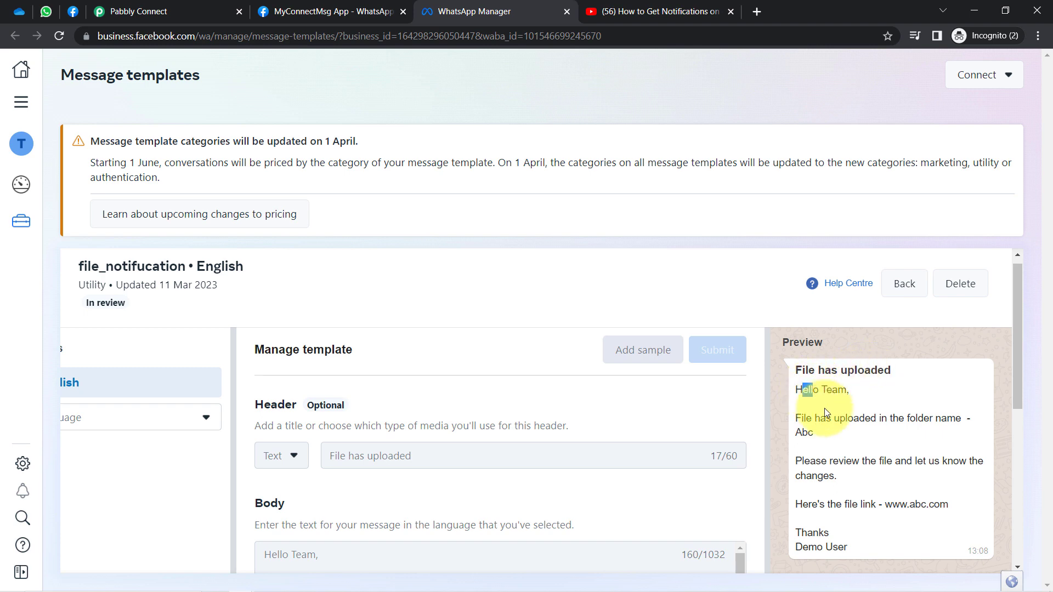
pyautogui.moveTo(825, 411); pyautogui.dragTo(838, 529)
pyautogui.click(838, 529)
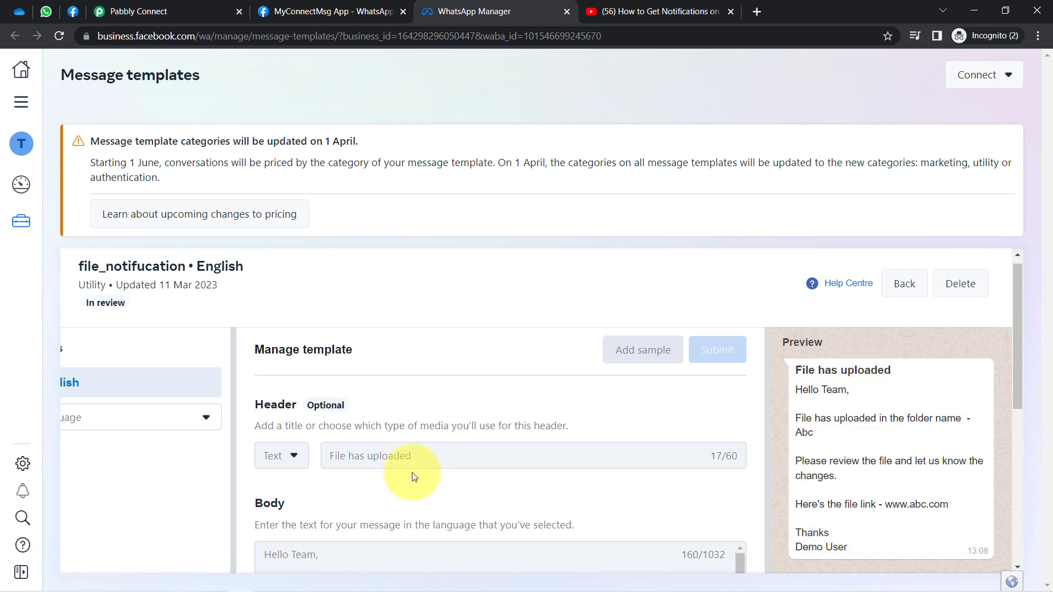
pyautogui.doubleClick(802, 433)
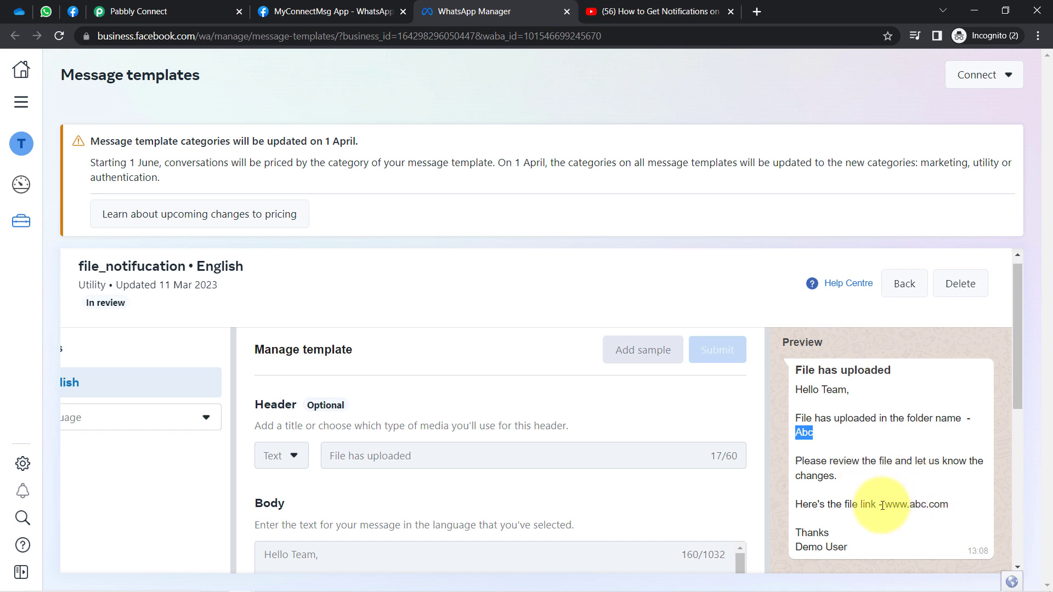
pyautogui.moveTo(882, 506); pyautogui.dragTo(923, 511)
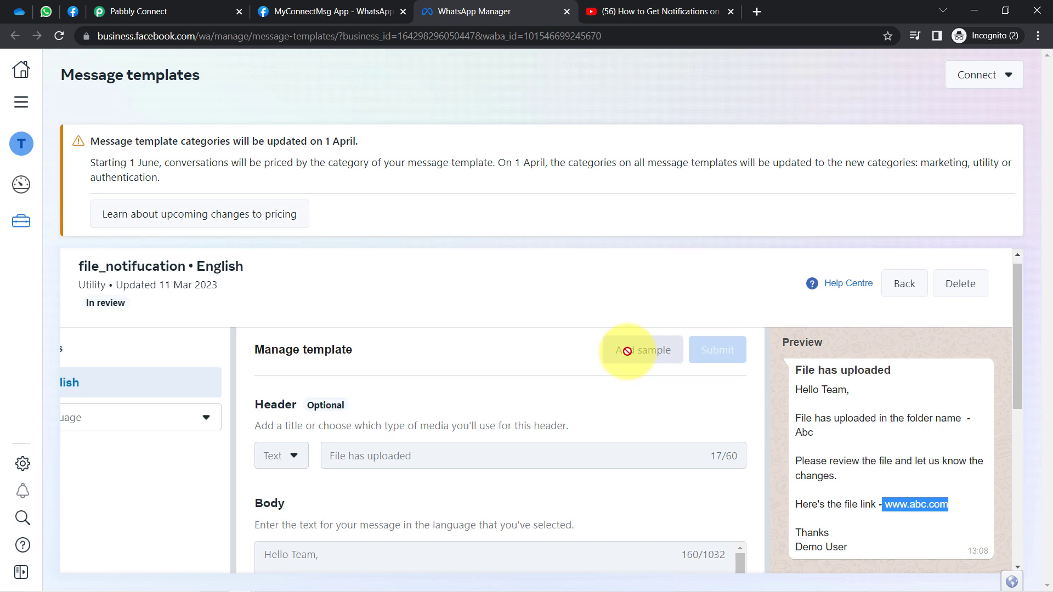
pyautogui.click(916, 433)
pyautogui.doubleClick(801, 433)
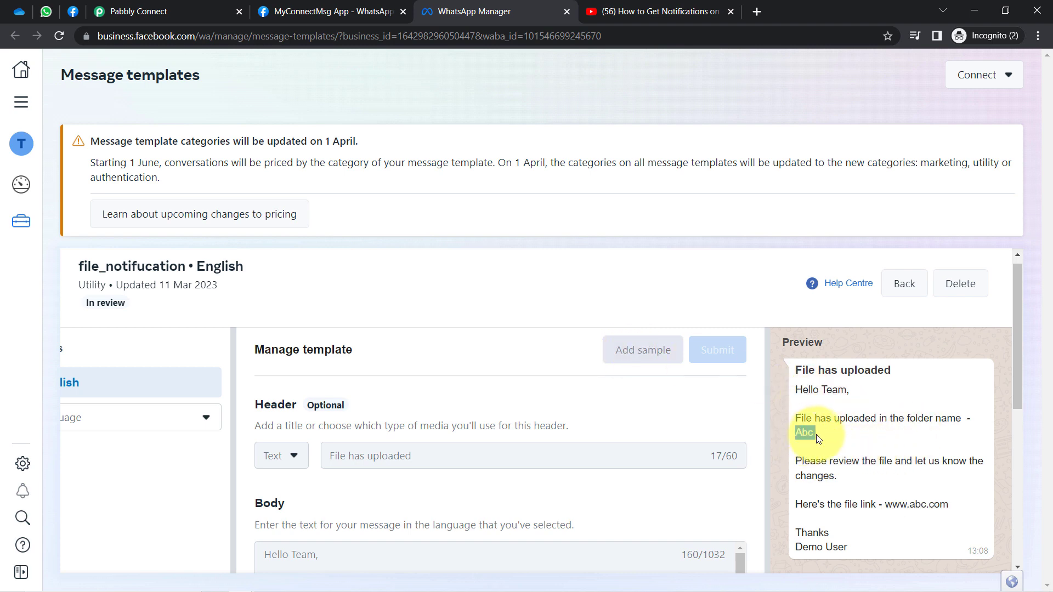
pyautogui.moveTo(882, 510); pyautogui.dragTo(940, 510)
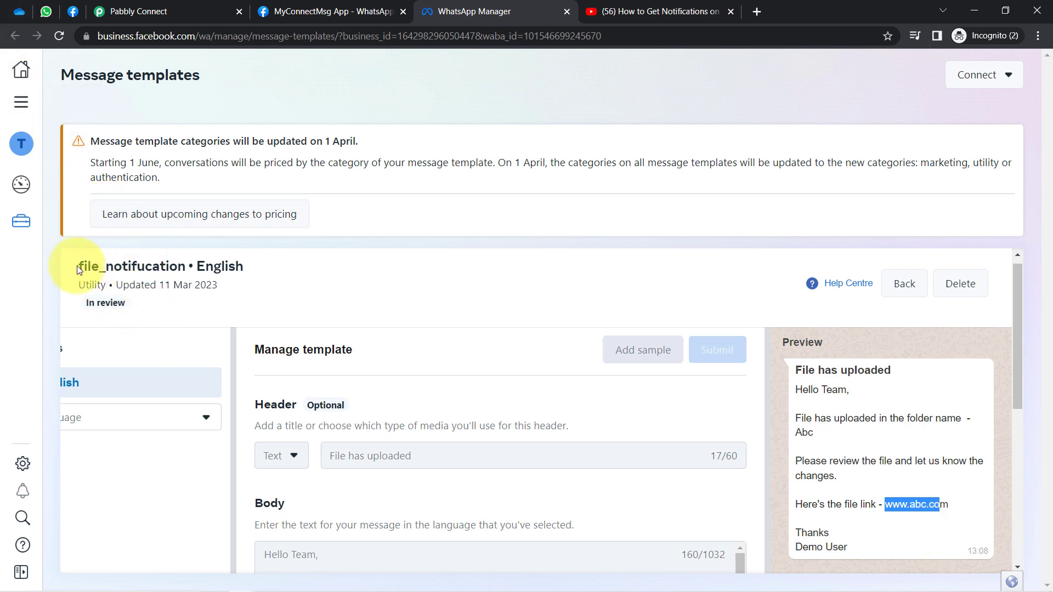
# - Return from the file_notifucation template to the message template list and check that template's review status
pyautogui.moveTo(77, 267); pyautogui.dragTo(185, 268)
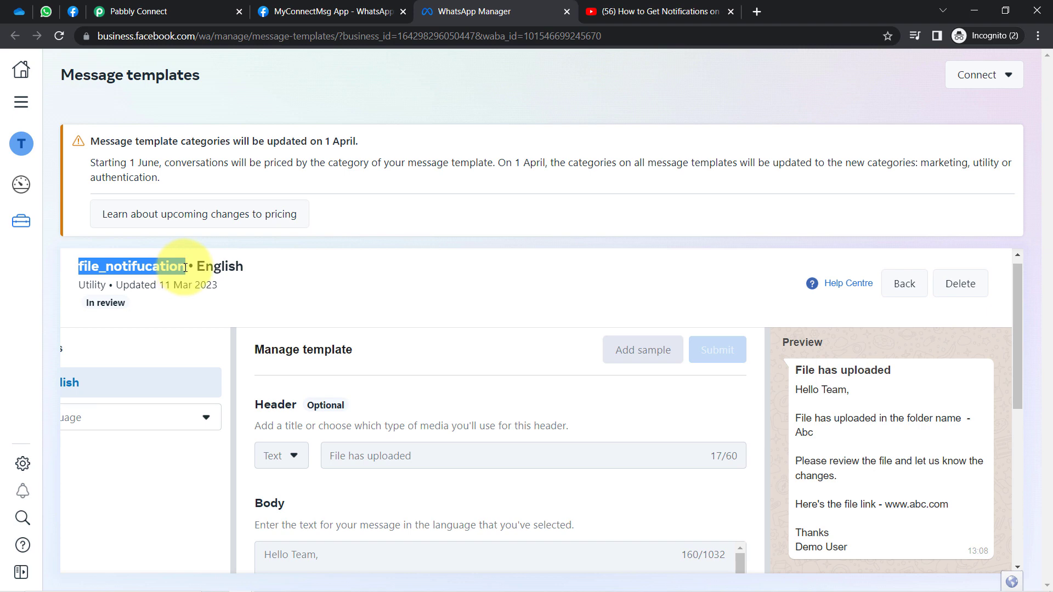
pyautogui.tripleClick(108, 85)
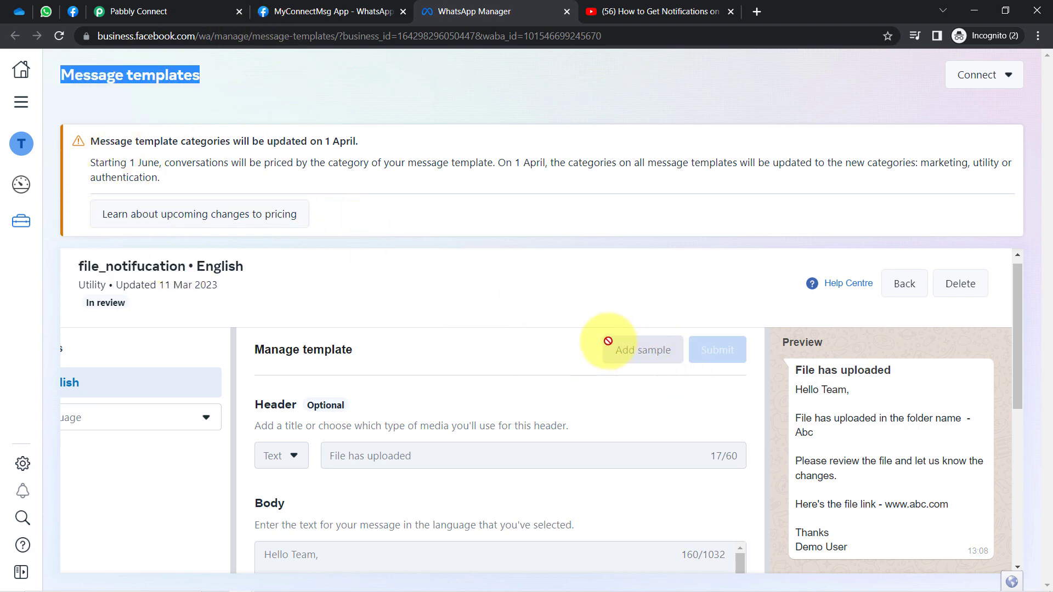
pyautogui.click(904, 283)
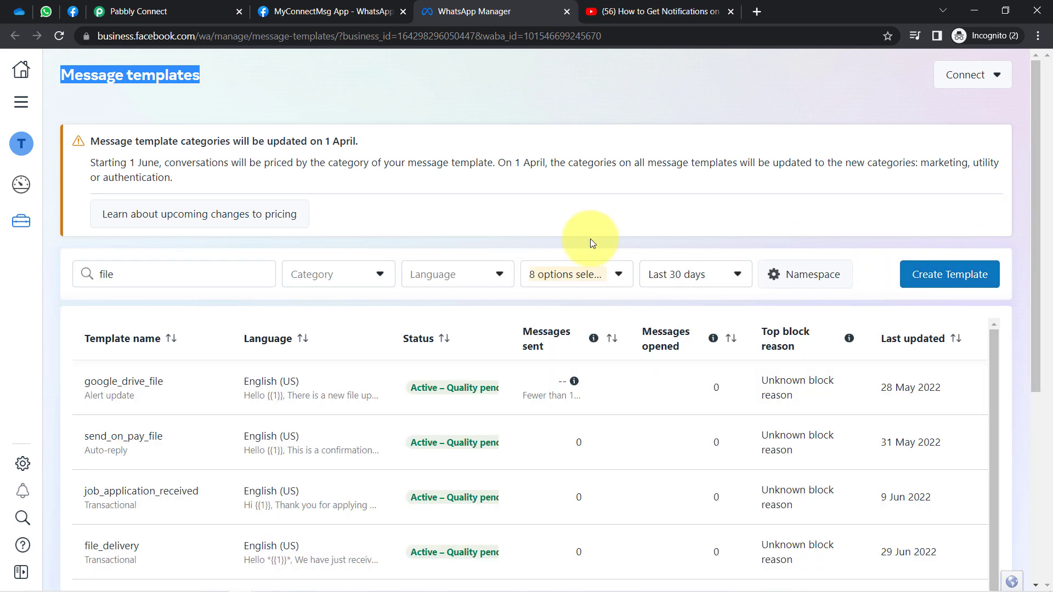
pyautogui.moveTo(996, 349); pyautogui.dragTo(990, 458)
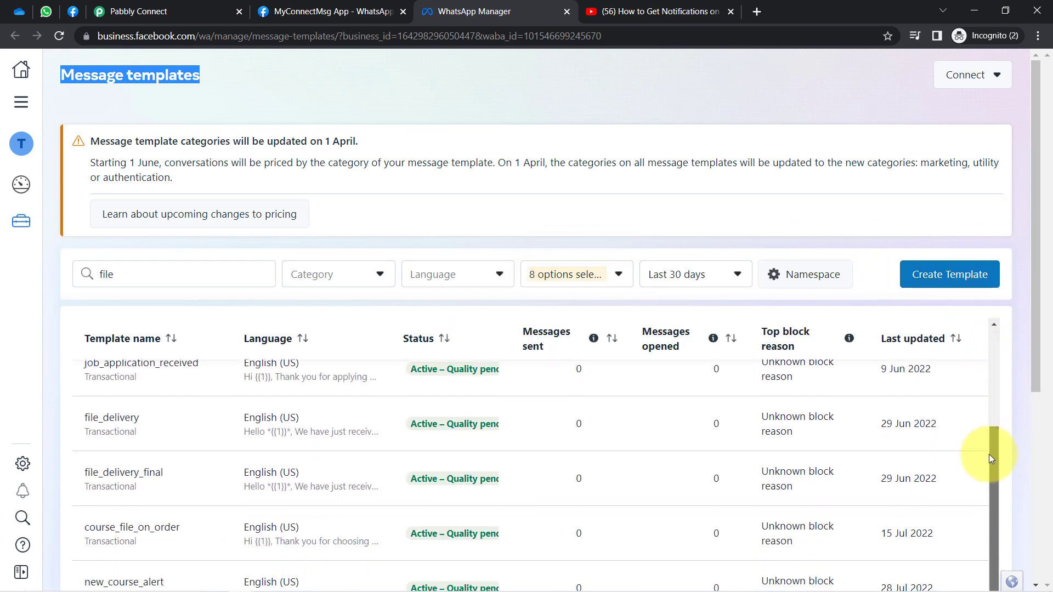
pyautogui.moveTo(1036, 324); pyautogui.dragTo(1037, 513)
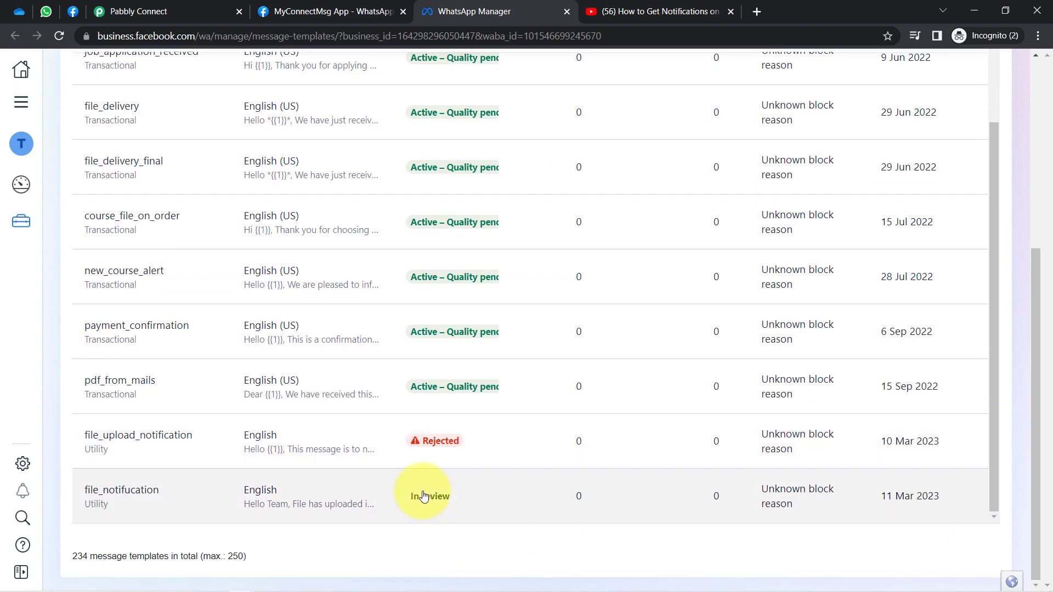
# - Open the approved google_drive_file template from the message template list and examine its name and the two variables in its body
pyautogui.moveTo(423, 498)
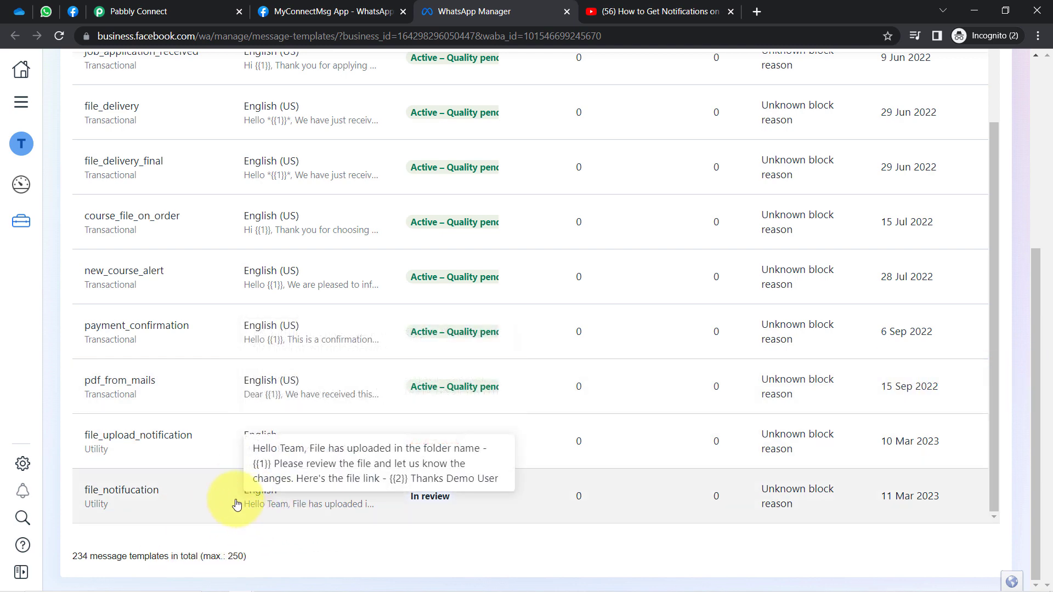
pyautogui.moveTo(1032, 463); pyautogui.dragTo(986, 242)
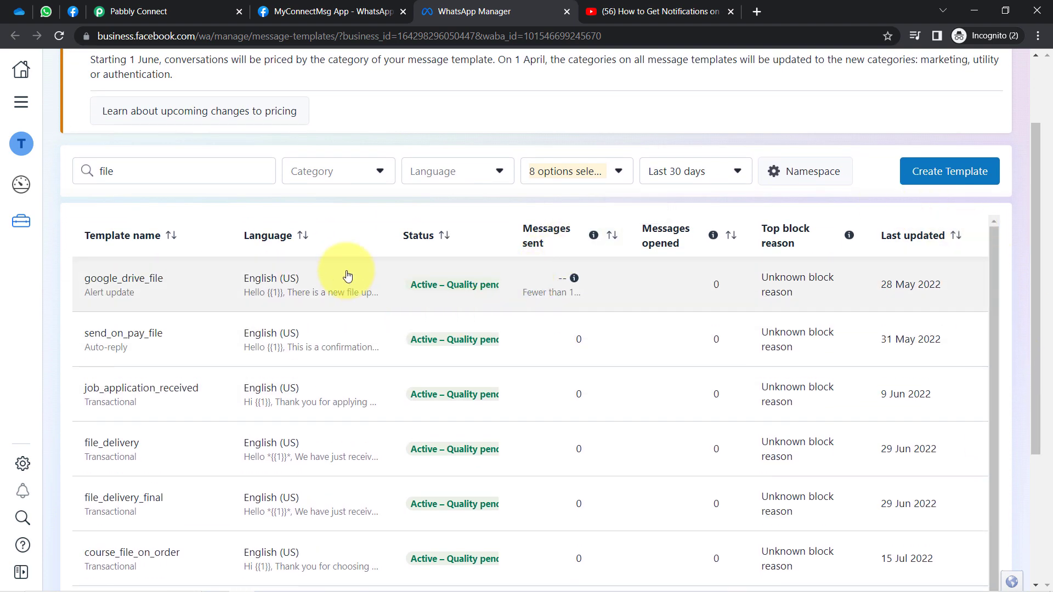
pyautogui.click(284, 297)
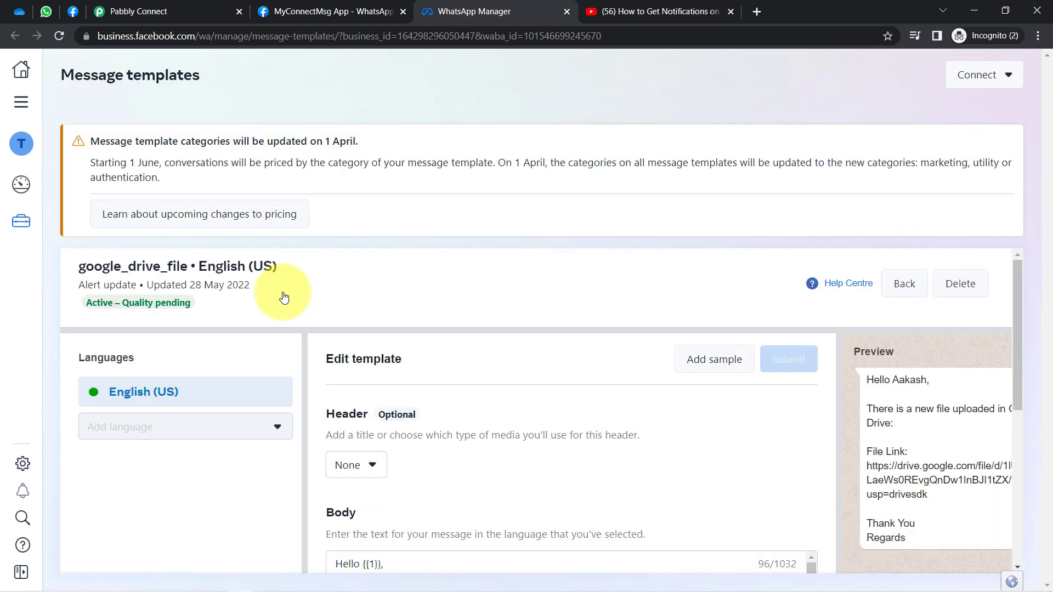
pyautogui.moveTo(1022, 269); pyautogui.dragTo(1019, 355)
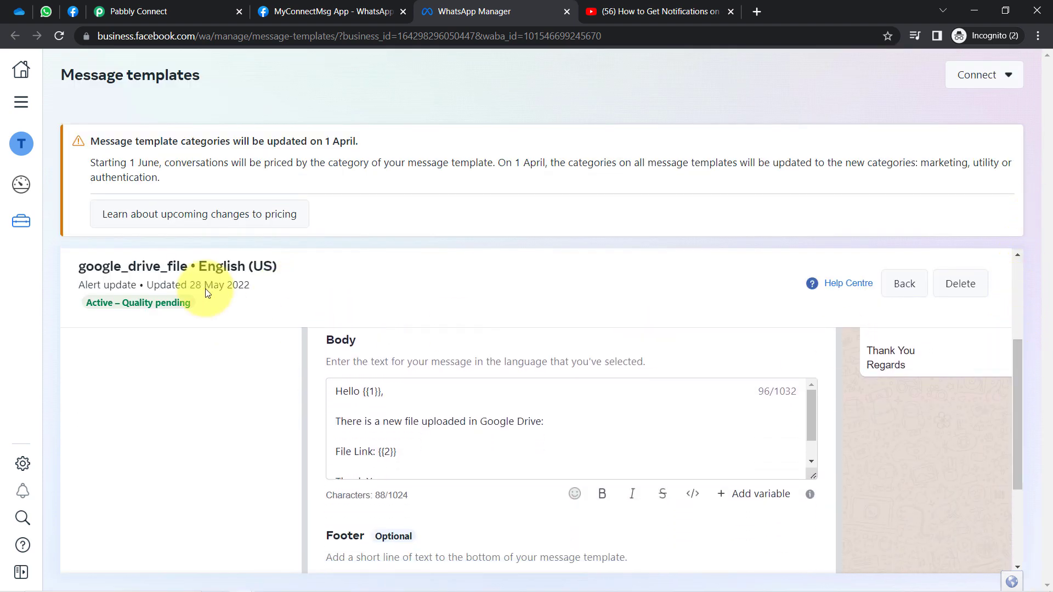
pyautogui.moveTo(95, 269); pyautogui.dragTo(170, 274)
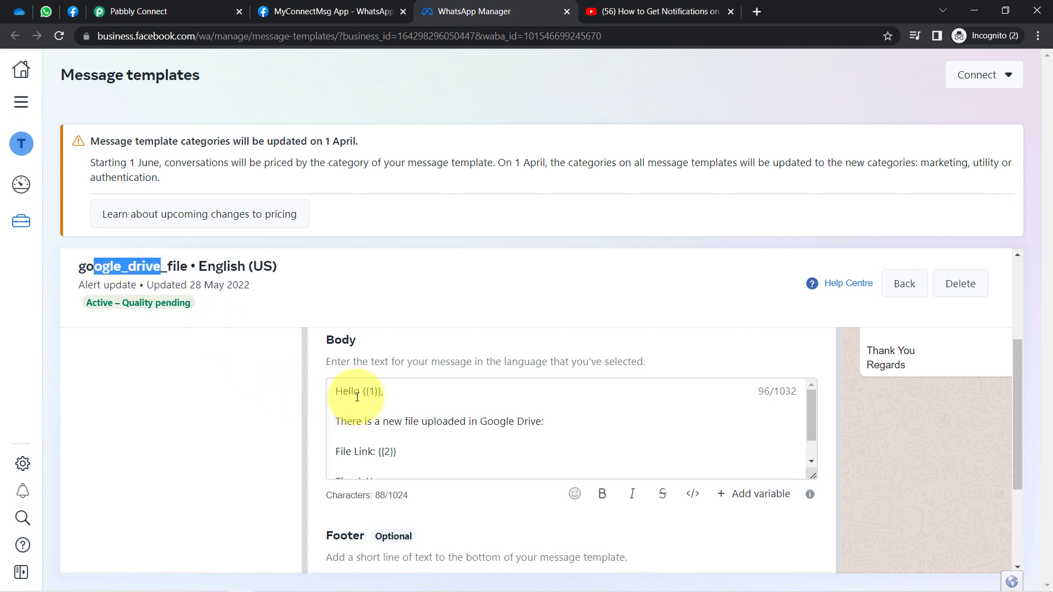
pyautogui.moveTo(364, 390); pyautogui.dragTo(384, 391)
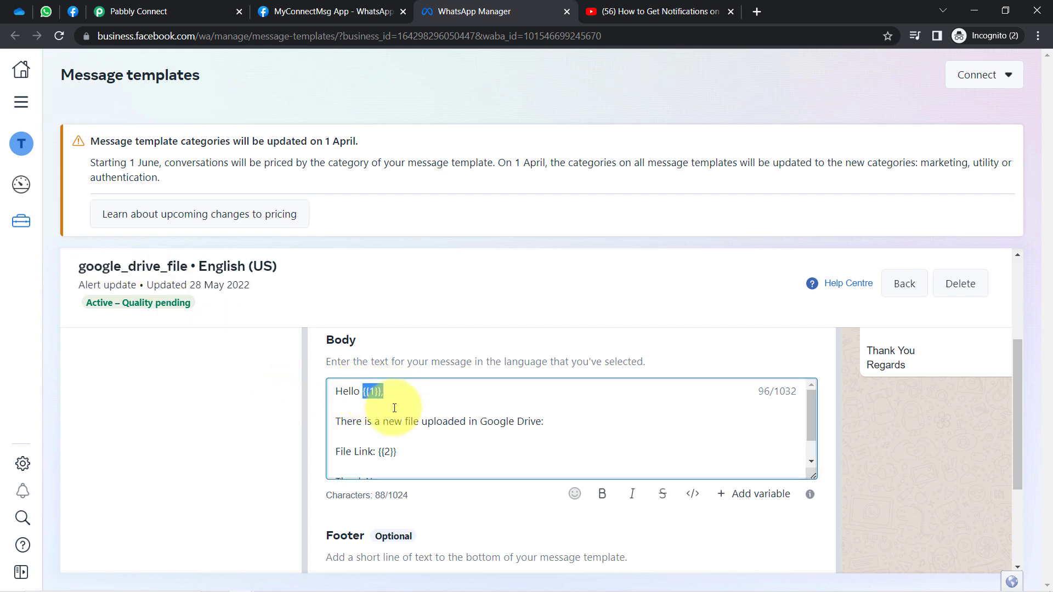
pyautogui.moveTo(378, 452); pyautogui.dragTo(426, 454)
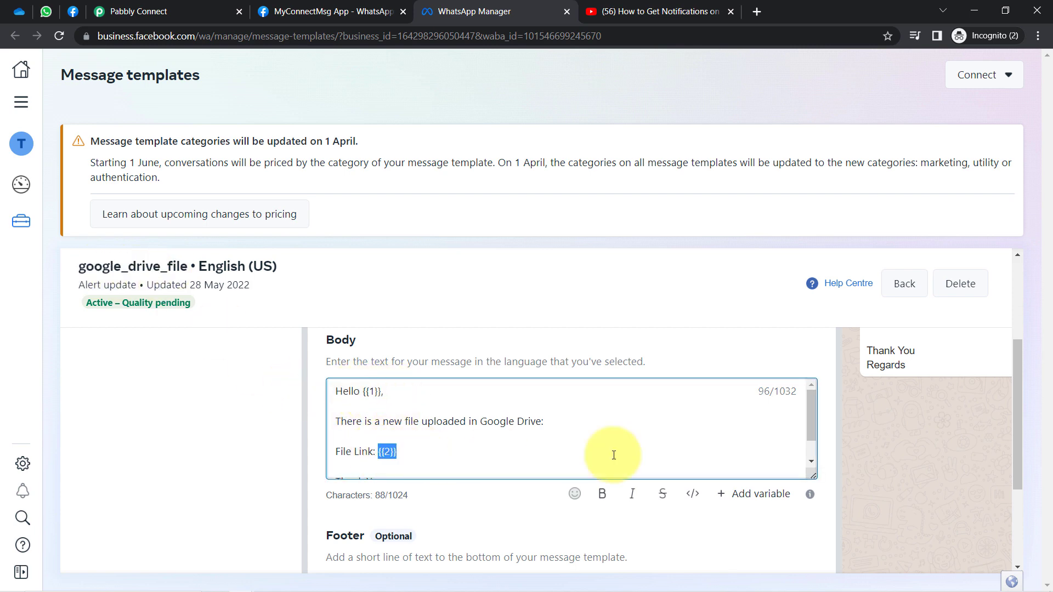
pyautogui.moveTo(1013, 405); pyautogui.dragTo(1014, 344)
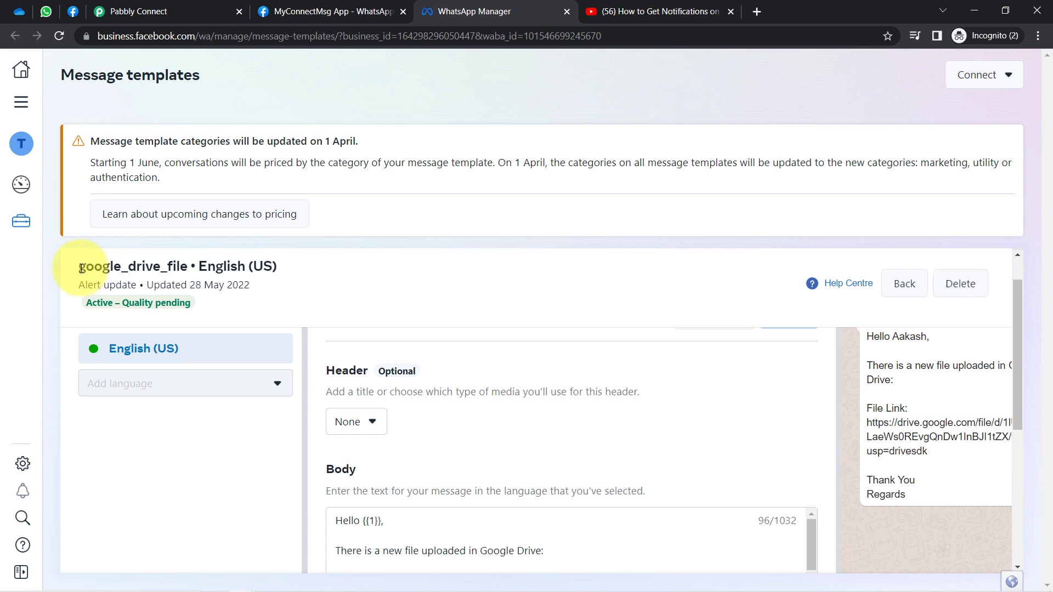
# - Copy the google_drive_file template name and select it as the Template Name of the Send Template Message action in Pabbly Connect
pyautogui.moveTo(78, 266); pyautogui.dragTo(188, 265)
pyautogui.hotkey('ctrl', 'c')
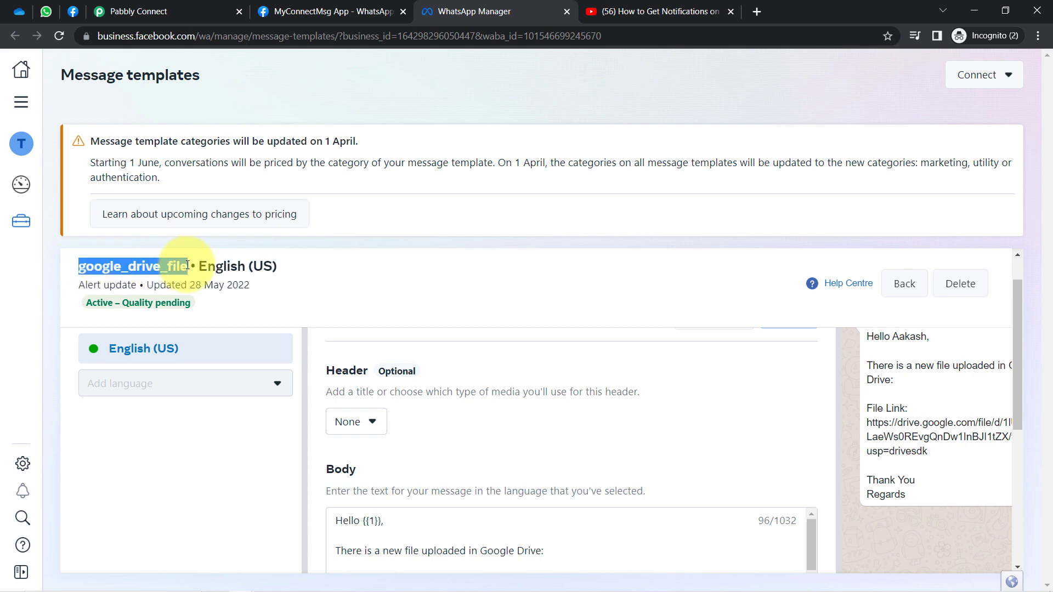
pyautogui.click(181, 13)
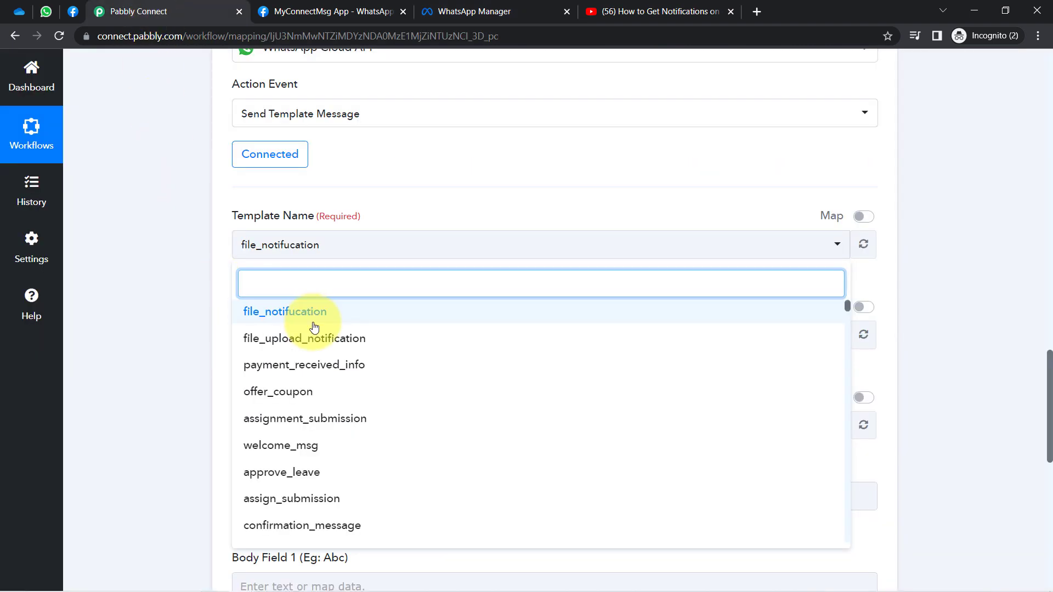
pyautogui.hotkey('ctrl', 'v')
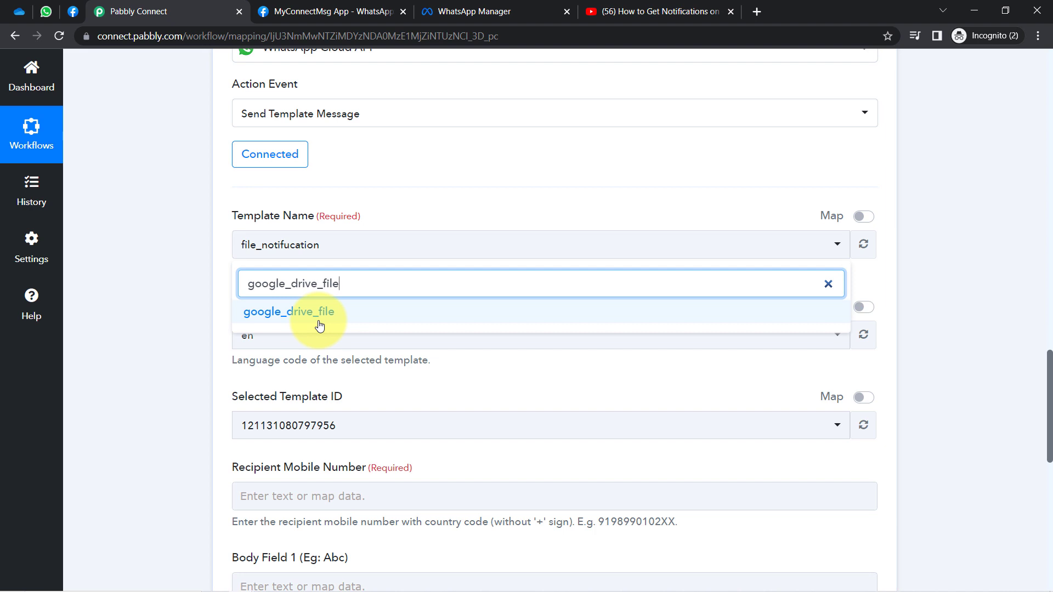
pyautogui.click(286, 315)
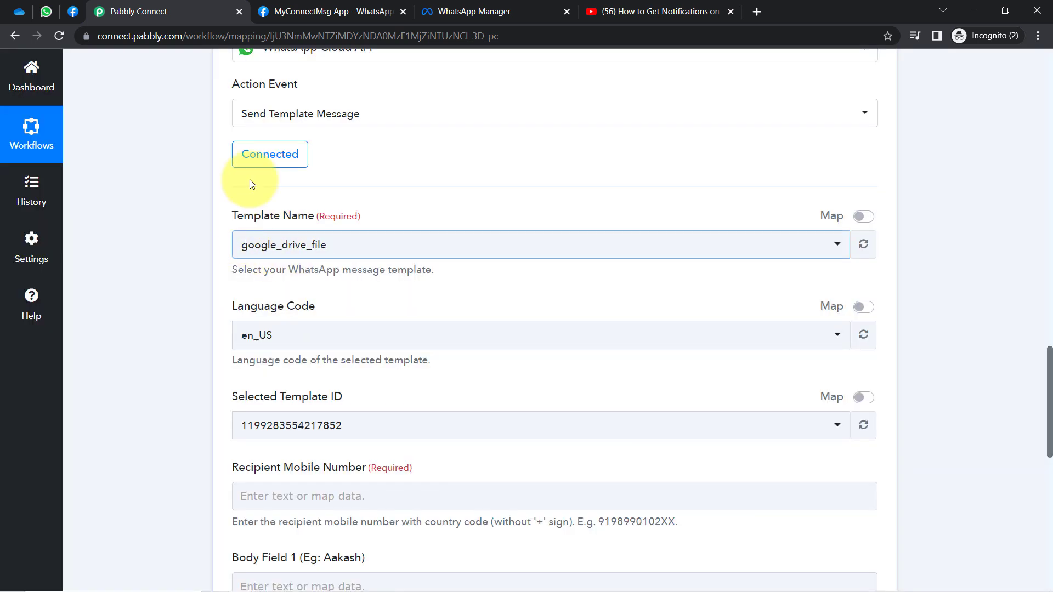
# - Compare variables {{1}} and {{2}} in the WhatsApp Manager template body with Body Field 1 and Body Field 2 in Pabbly Connect
pyautogui.moveTo(474, 11); pyautogui.dragTo(310, 11)
pyautogui.moveTo(1014, 312); pyautogui.dragTo(1018, 369)
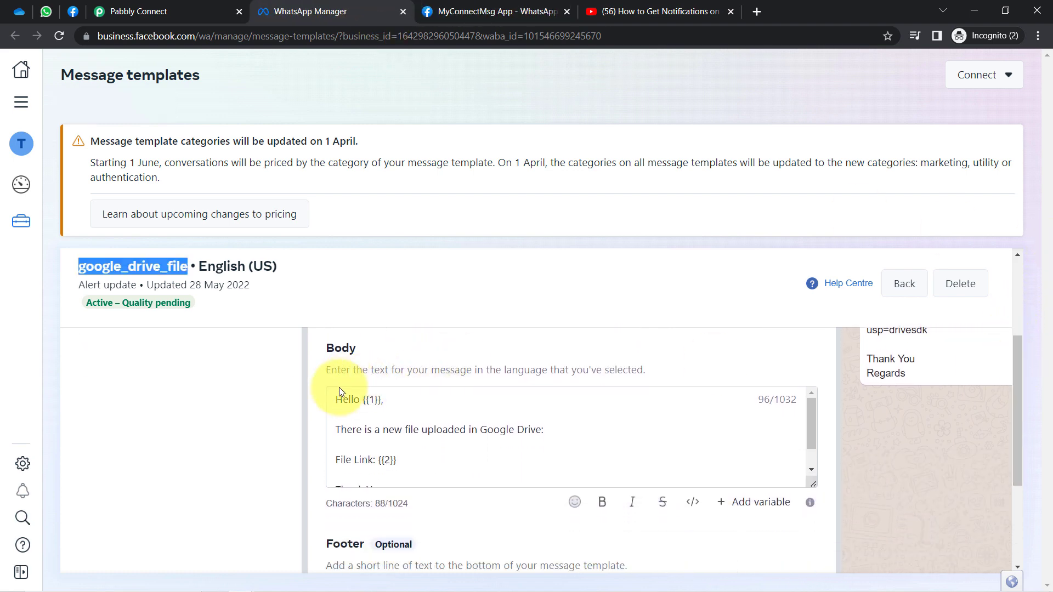
pyautogui.moveTo(361, 406); pyautogui.dragTo(384, 400)
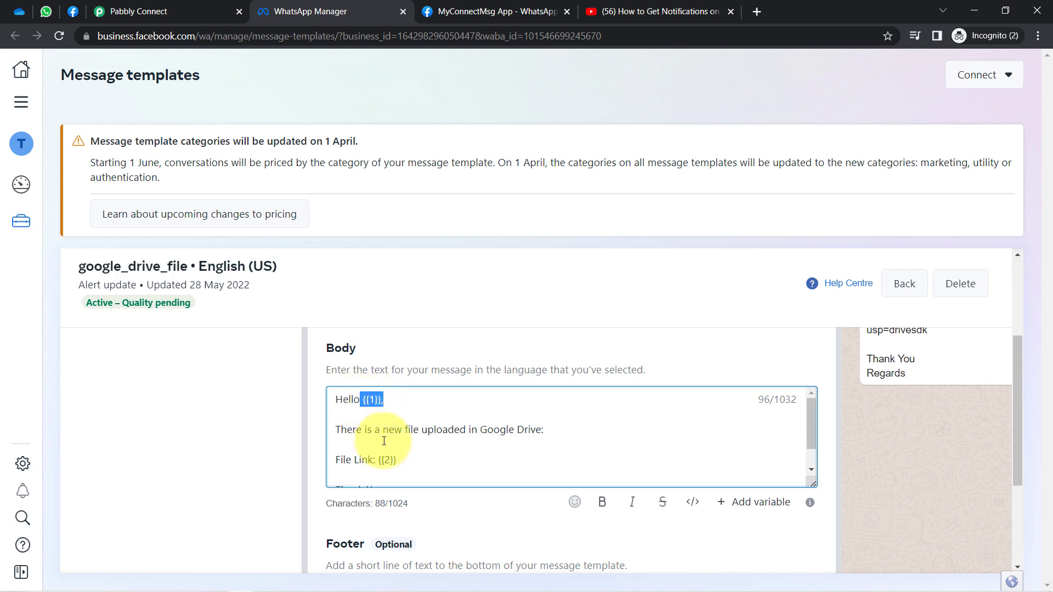
pyautogui.moveTo(397, 459); pyautogui.dragTo(378, 459)
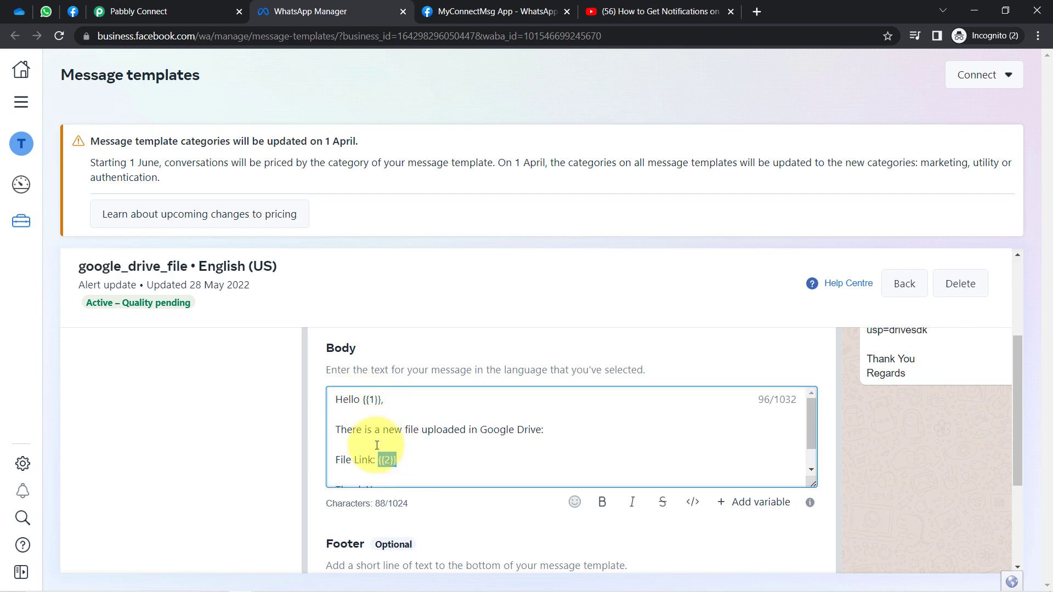
pyautogui.click(148, 11)
pyautogui.moveTo(1051, 359); pyautogui.dragTo(1051, 402)
pyautogui.moveTo(240, 352); pyautogui.dragTo(316, 351)
pyautogui.moveTo(239, 440); pyautogui.dragTo(281, 446)
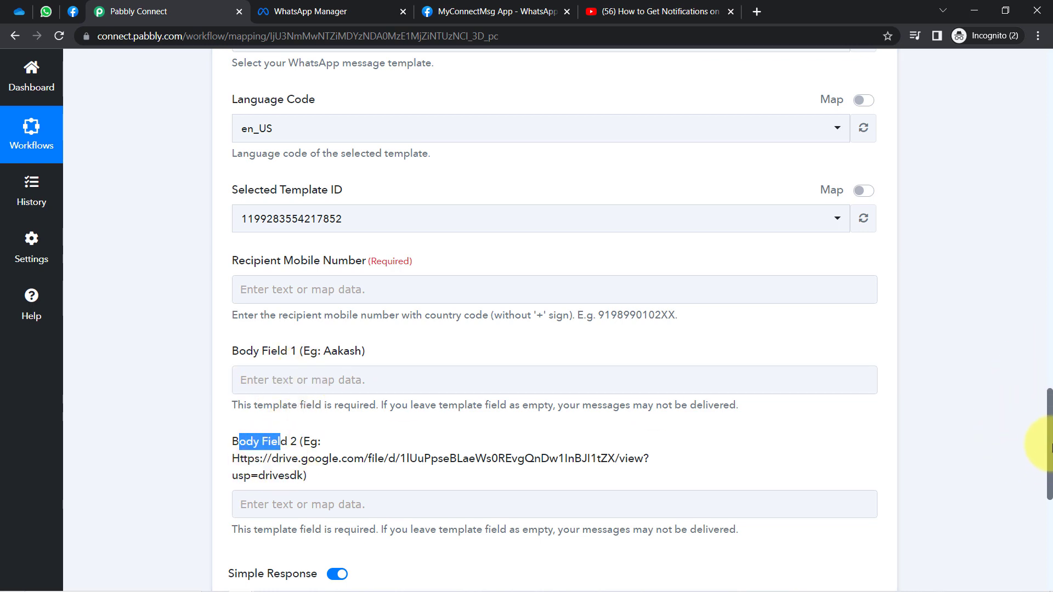
# - Check the Language Code and Selected Template ID filled in for the chosen template
pyautogui.moveTo(1049, 447); pyautogui.dragTo(1050, 425)
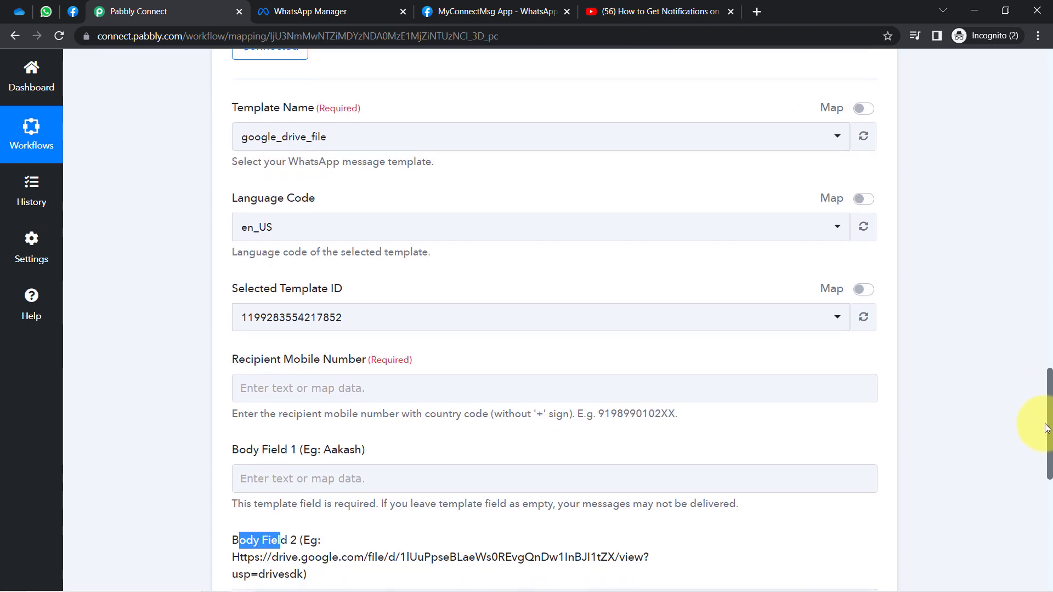
pyautogui.click(268, 200)
pyautogui.moveTo(253, 287); pyautogui.dragTo(323, 298)
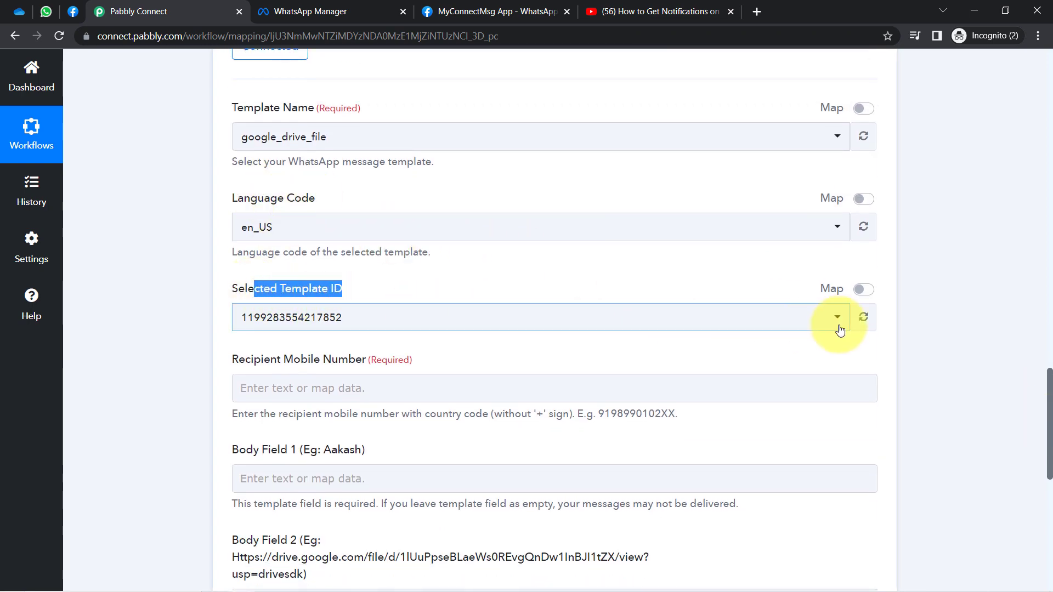
# - Enter the Recipient Mobile Number with its country code and without a plus sign, following the example format below the field
pyautogui.moveTo(1050, 395); pyautogui.dragTo(1050, 430)
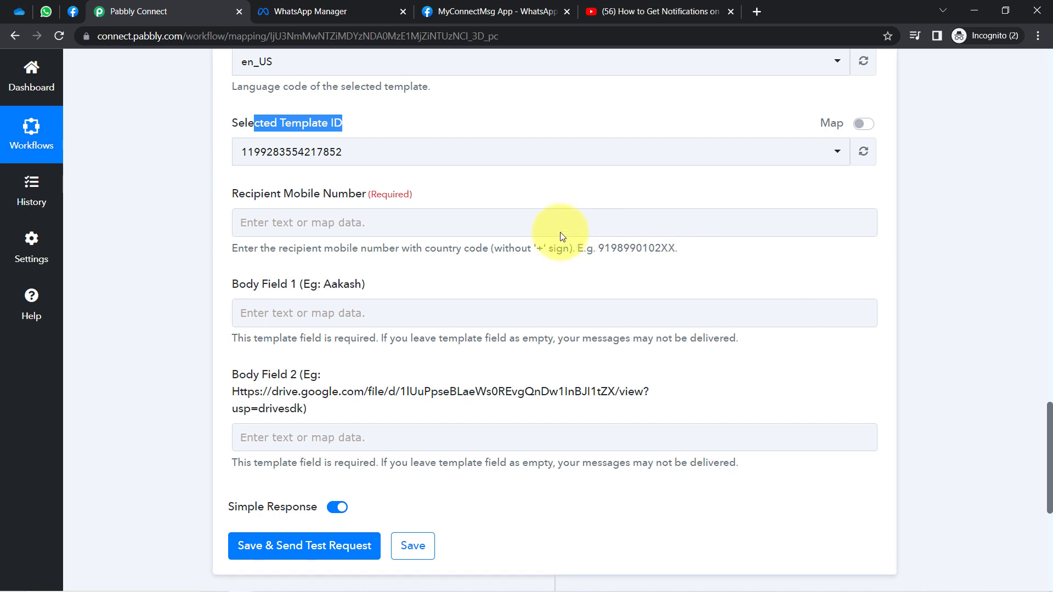
pyautogui.click(500, 233)
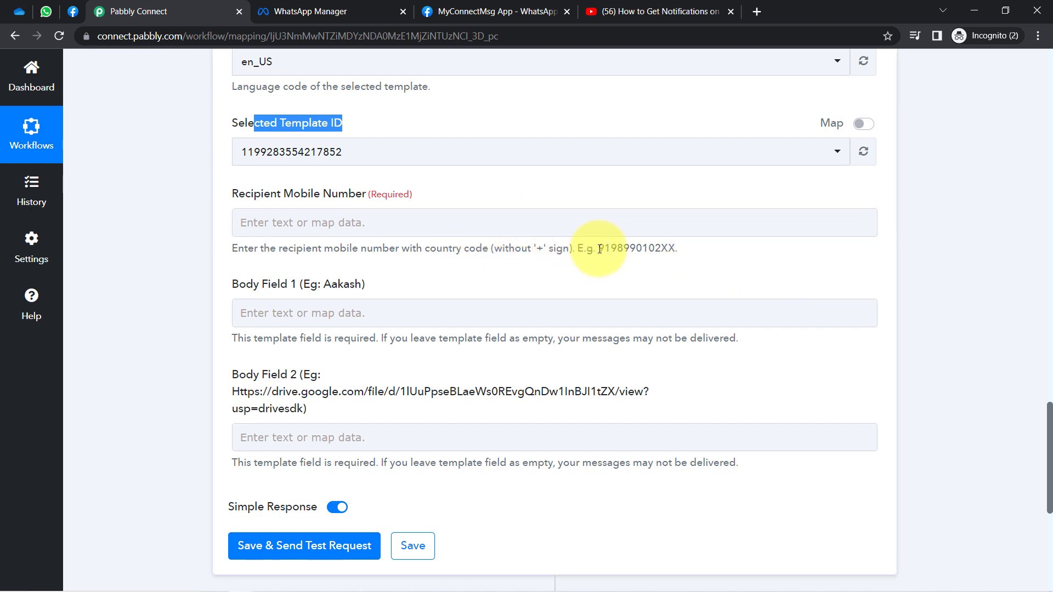
pyautogui.moveTo(599, 249); pyautogui.dragTo(671, 249)
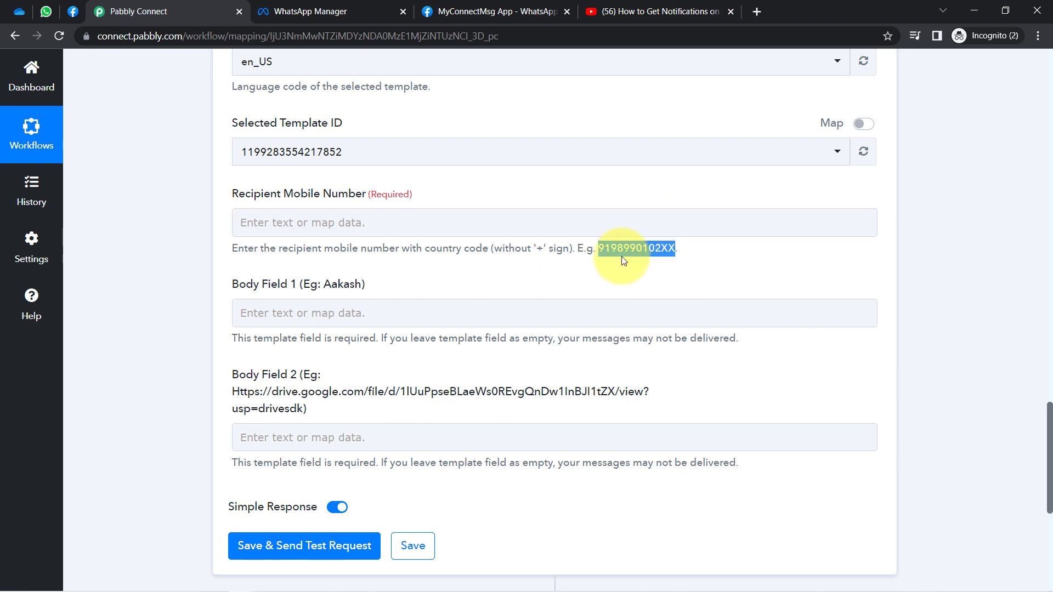
pyautogui.moveTo(601, 251); pyautogui.dragTo(610, 251)
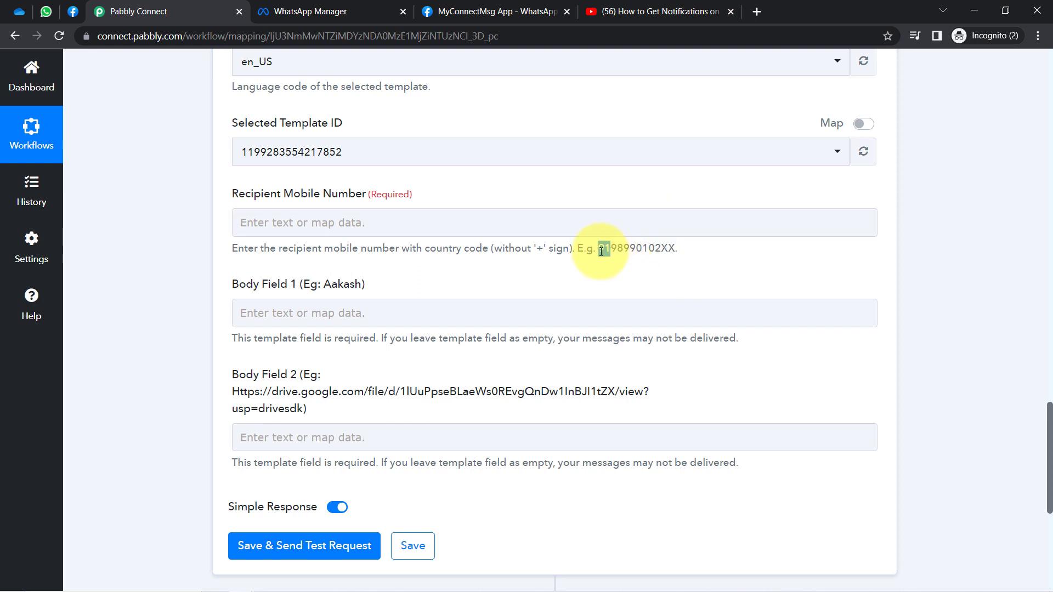
pyautogui.click(617, 225)
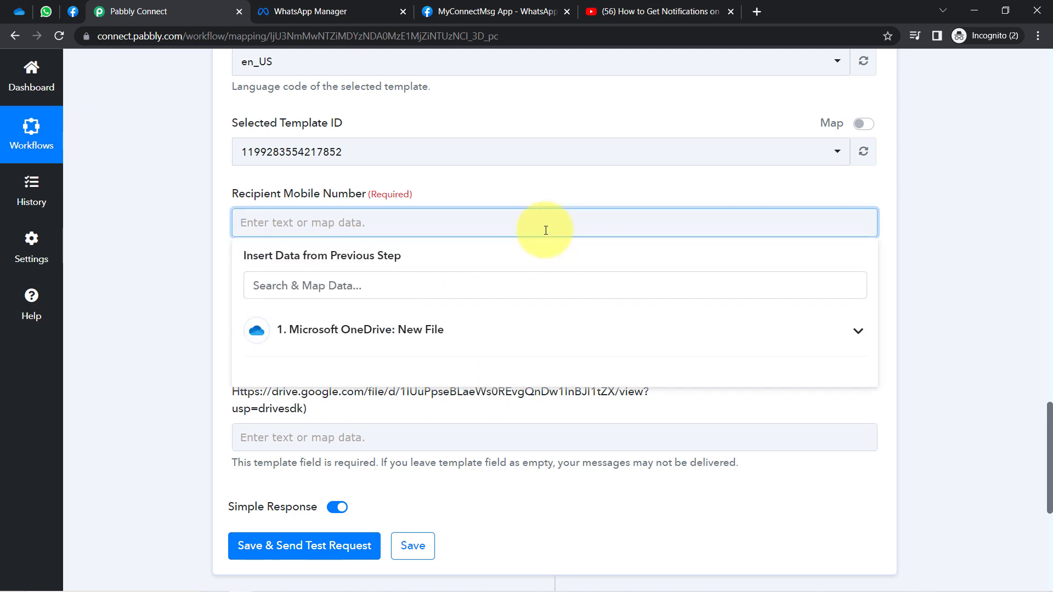
pyautogui.write('919222222222')
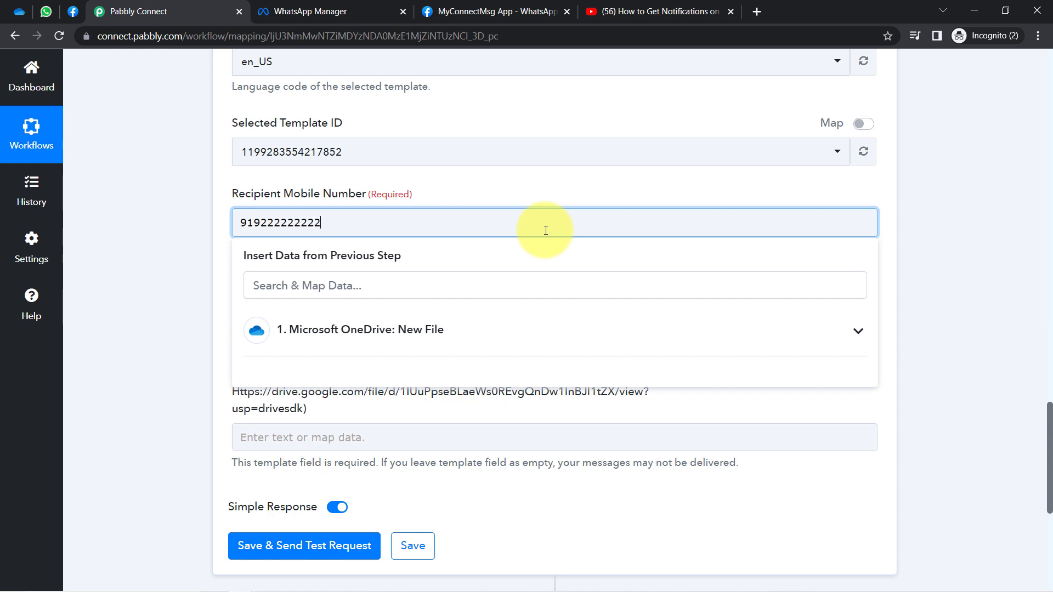
pyautogui.click(161, 262)
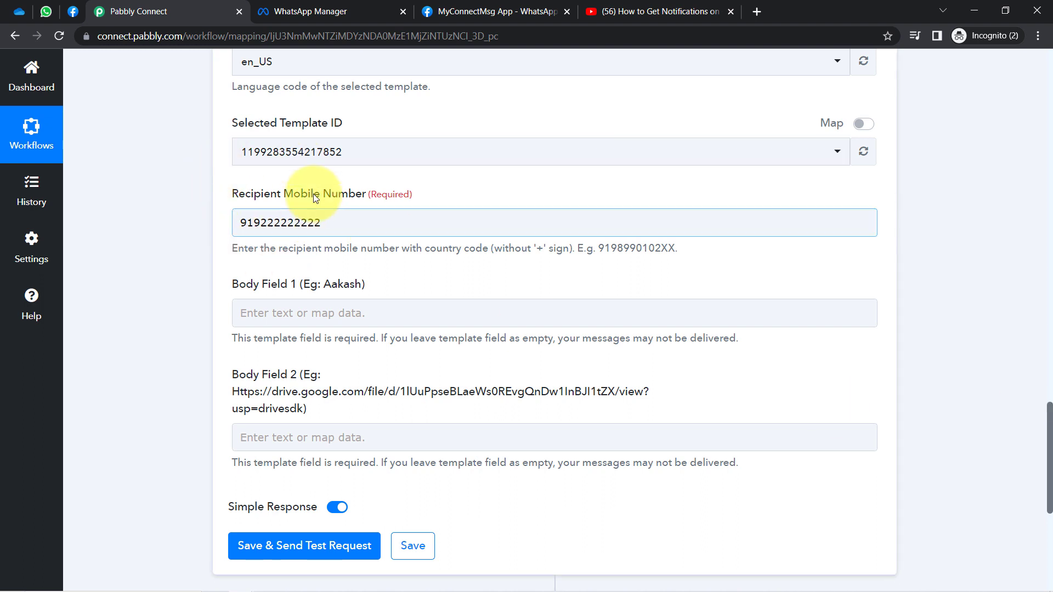
pyautogui.click(289, 215)
pyautogui.click(249, 251)
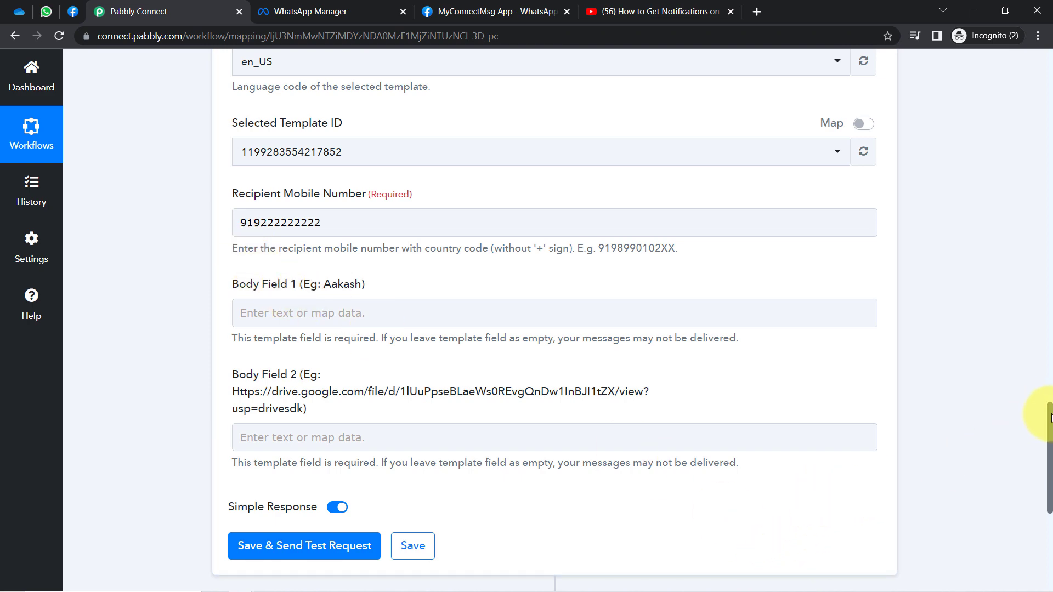
# - Check the greeting variable {{1}} in the WhatsApp Manager template and set Body Field 1 in Pabbly Connect to "Demo Team Member"
pyautogui.scroll(-2, 1050, 418)
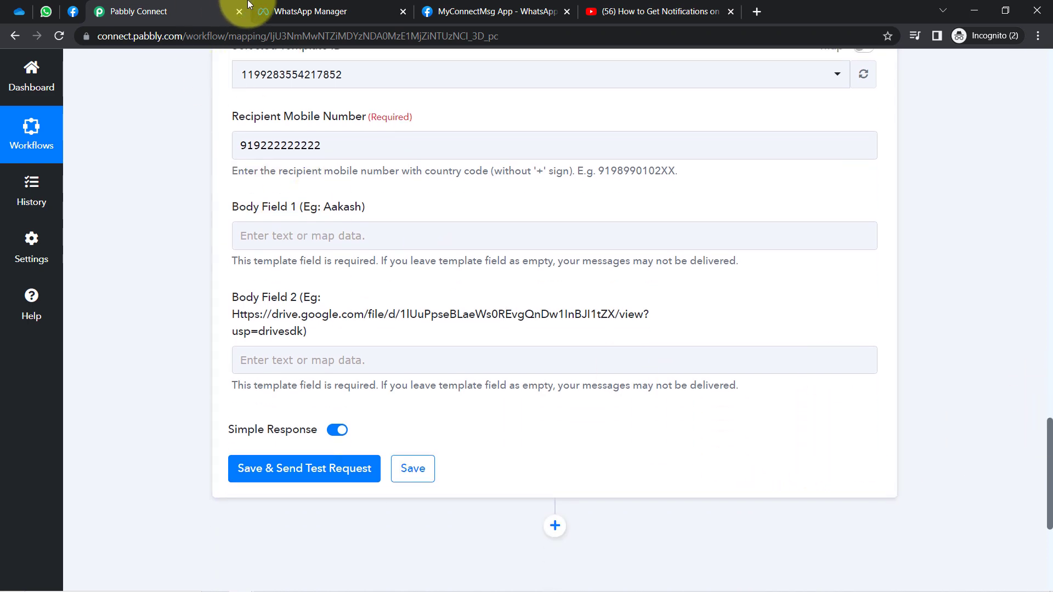
pyautogui.click(305, 8)
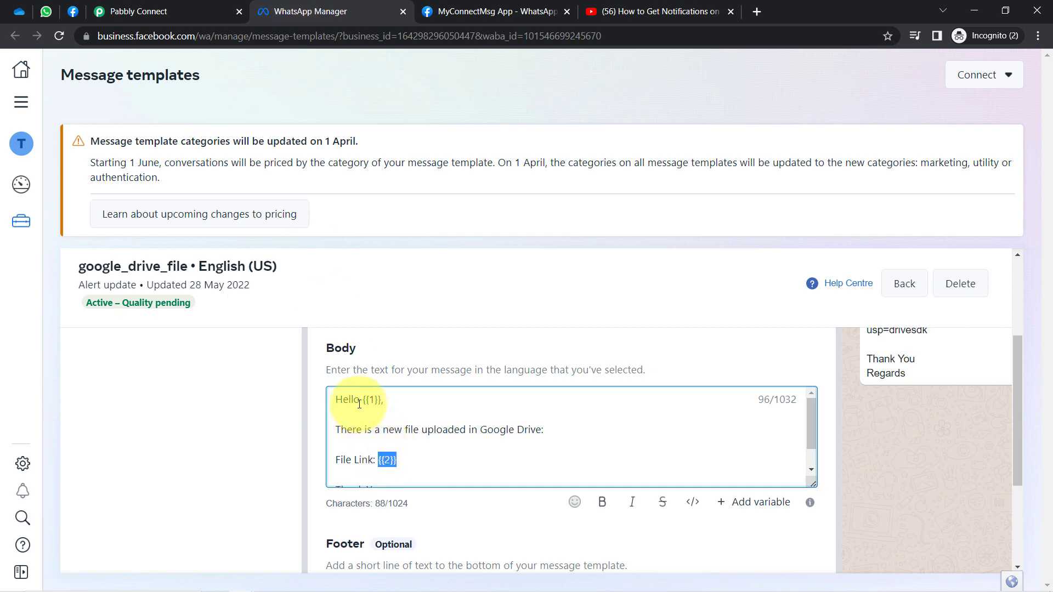
pyautogui.moveTo(363, 400); pyautogui.dragTo(384, 400)
pyautogui.click(171, 18)
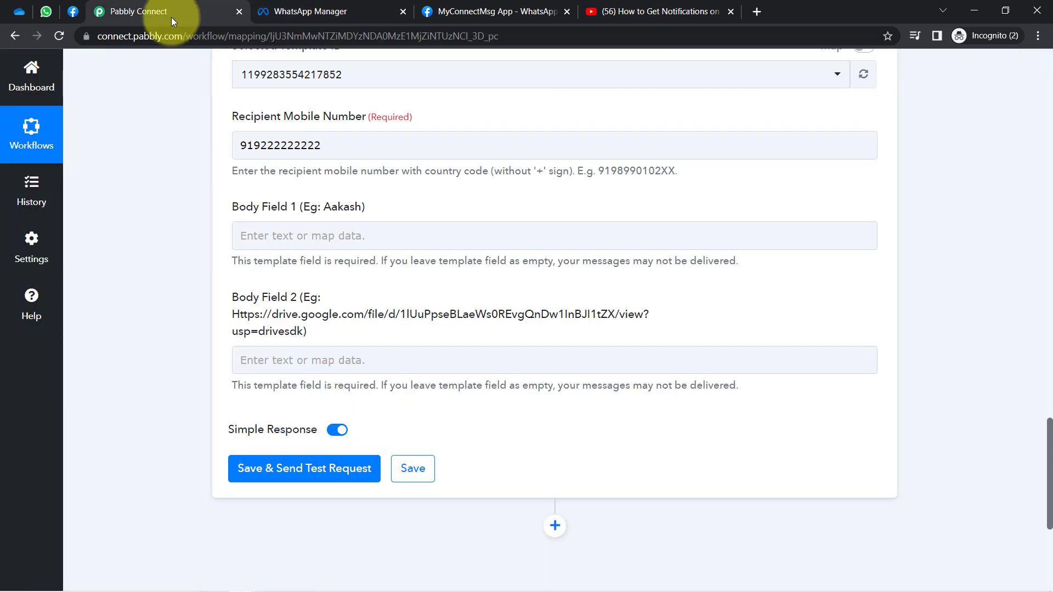
pyautogui.click(248, 240)
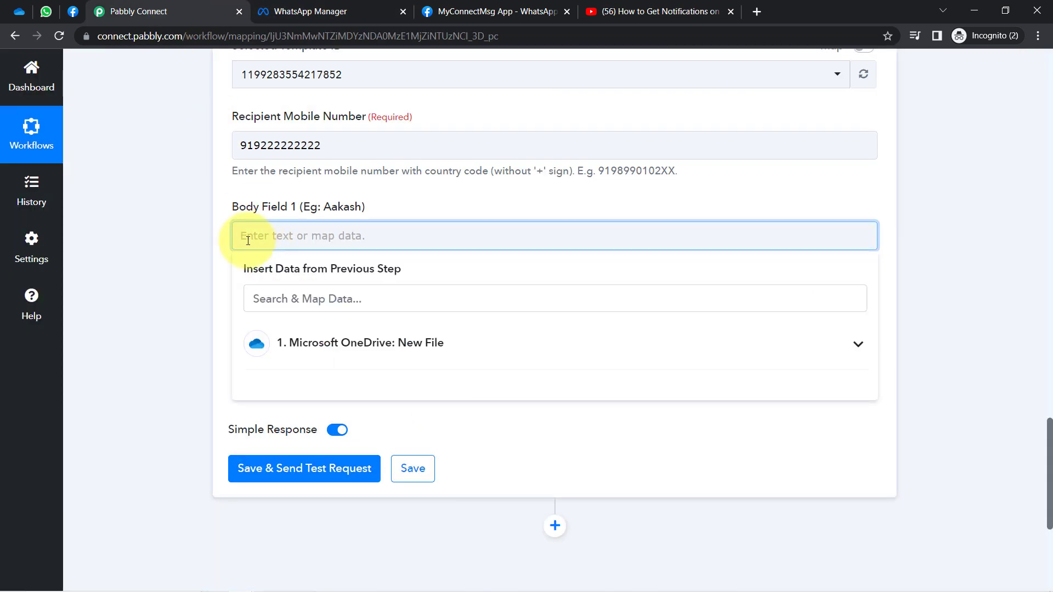
pyautogui.write('T')
pyautogui.press('BackSpace')
pyautogui.write('Demo Team Member')
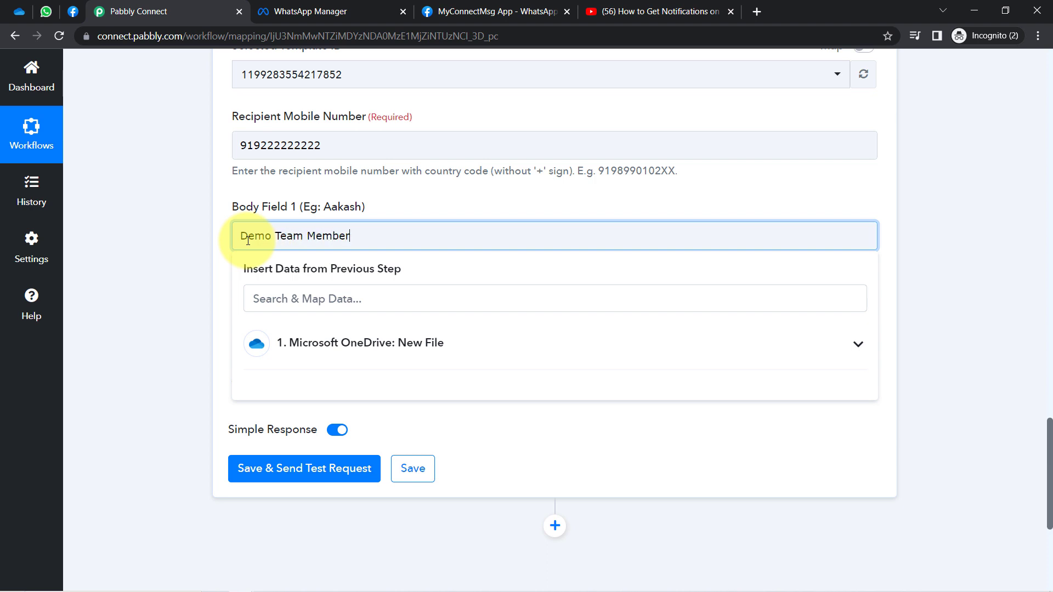
pyautogui.click(154, 315)
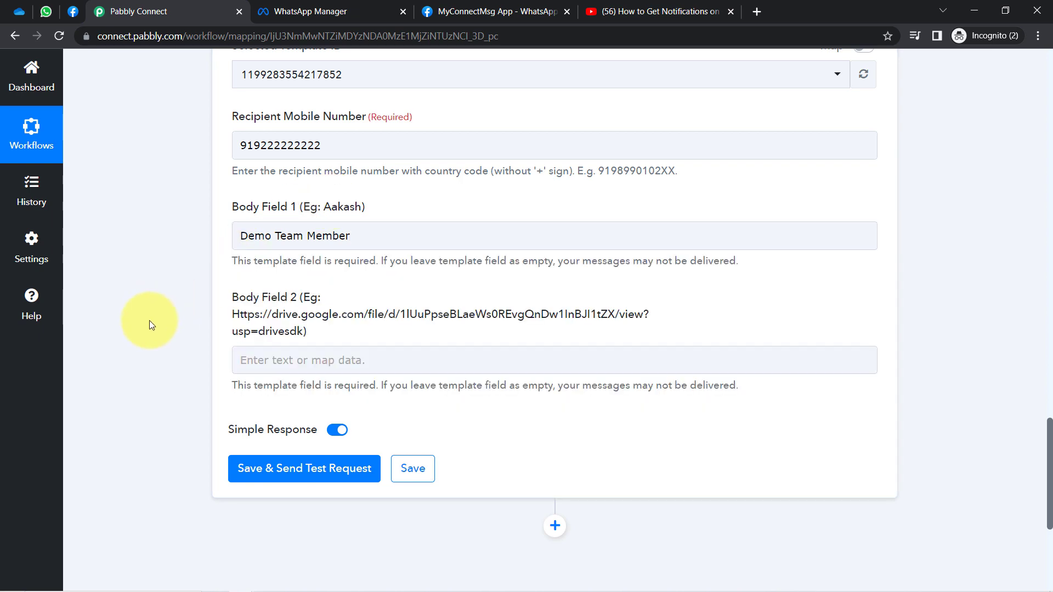
# - Check what variable {{2}} stands for in the google_drive_file template body in WhatsApp Manager against Body Field 2 in Pabbly Connect
pyautogui.doubleClick(239, 305)
pyautogui.click(311, 11)
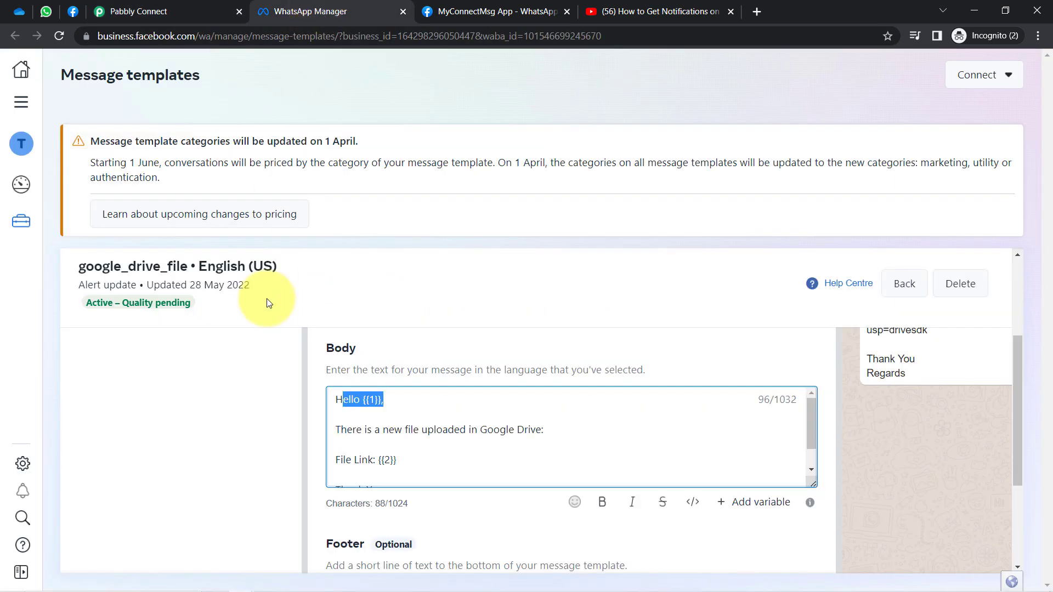
pyautogui.moveTo(354, 461); pyautogui.dragTo(456, 459)
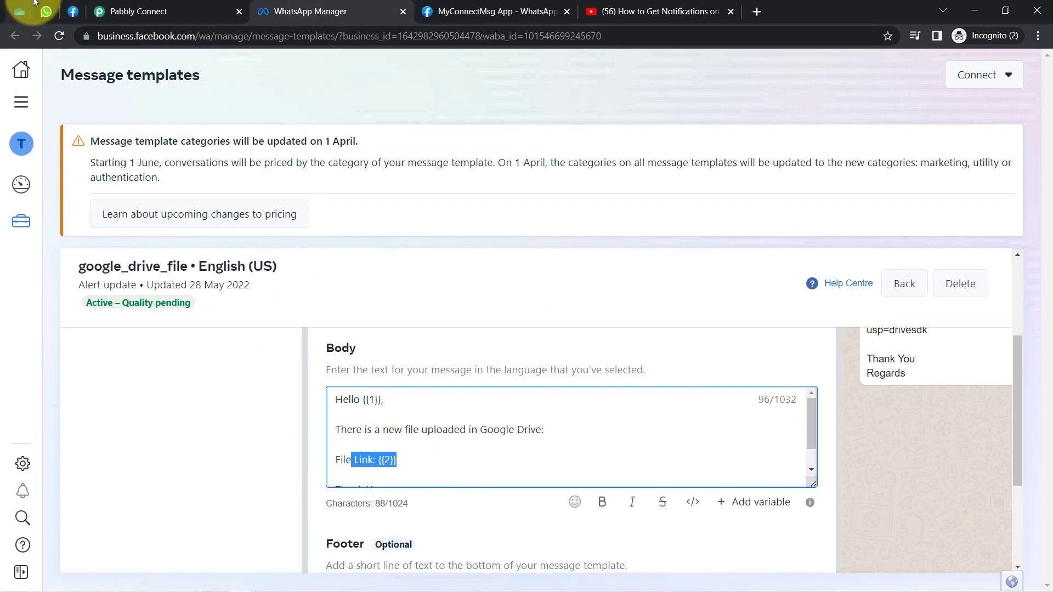
pyautogui.click(186, 6)
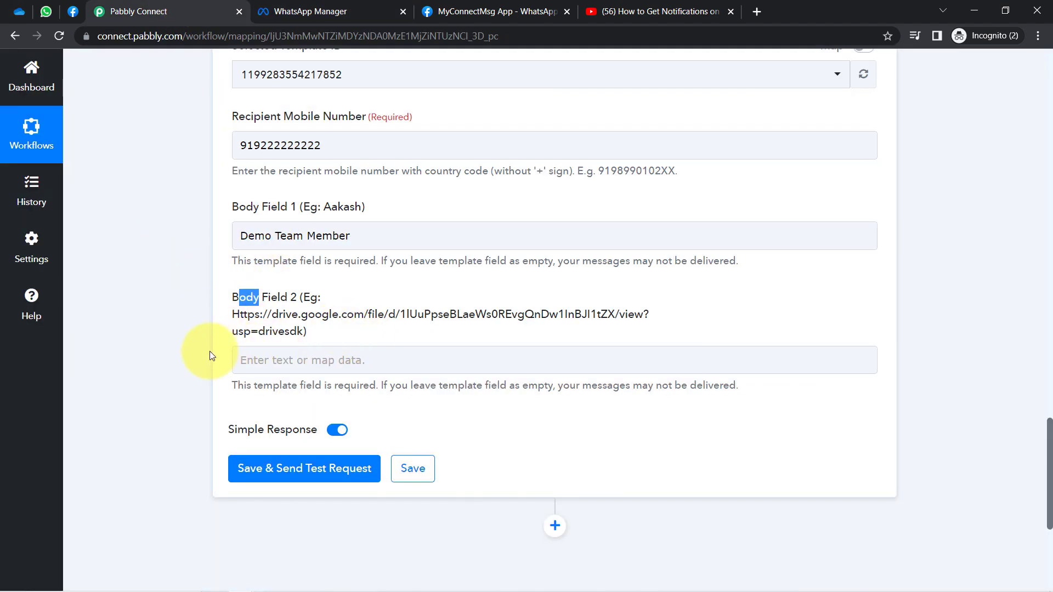
# - Find the Microsoft.graph.downloadUrl value in the OneDrive trigger's response for use in Body Field 2
pyautogui.click(247, 360)
pyautogui.click(872, 435)
pyautogui.moveTo(1050, 465); pyautogui.dragTo(1026, 269)
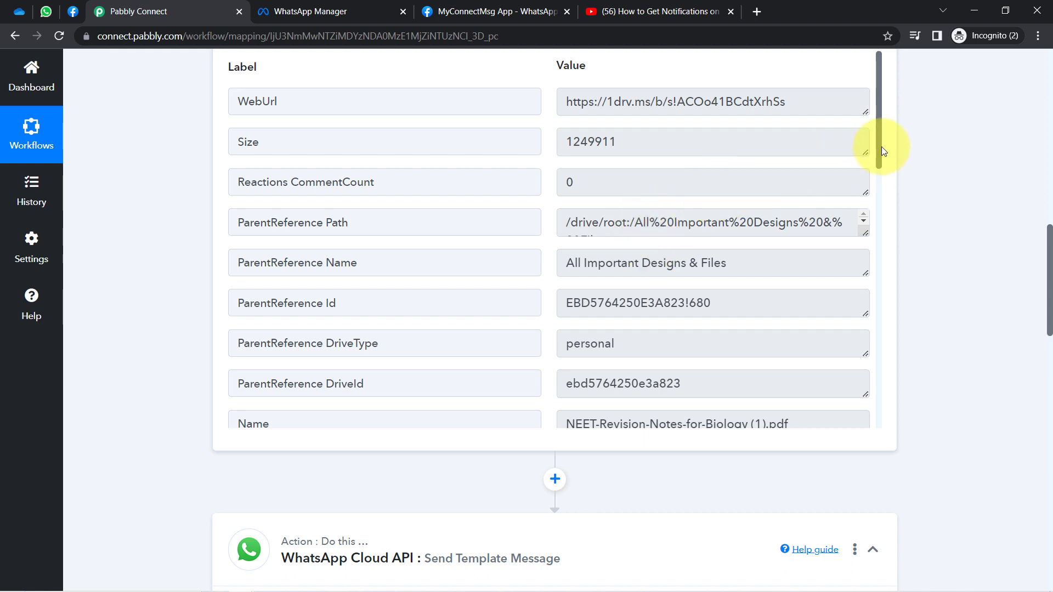
pyautogui.moveTo(880, 146); pyautogui.dragTo(882, 211)
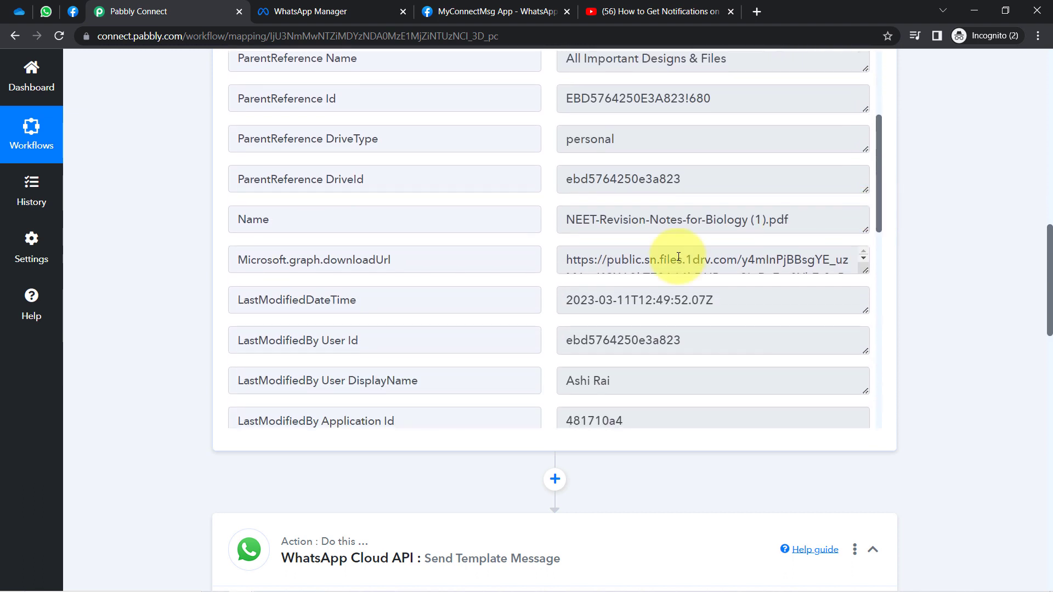
pyautogui.click(729, 248)
pyautogui.hotkey('ctrl', 'a')
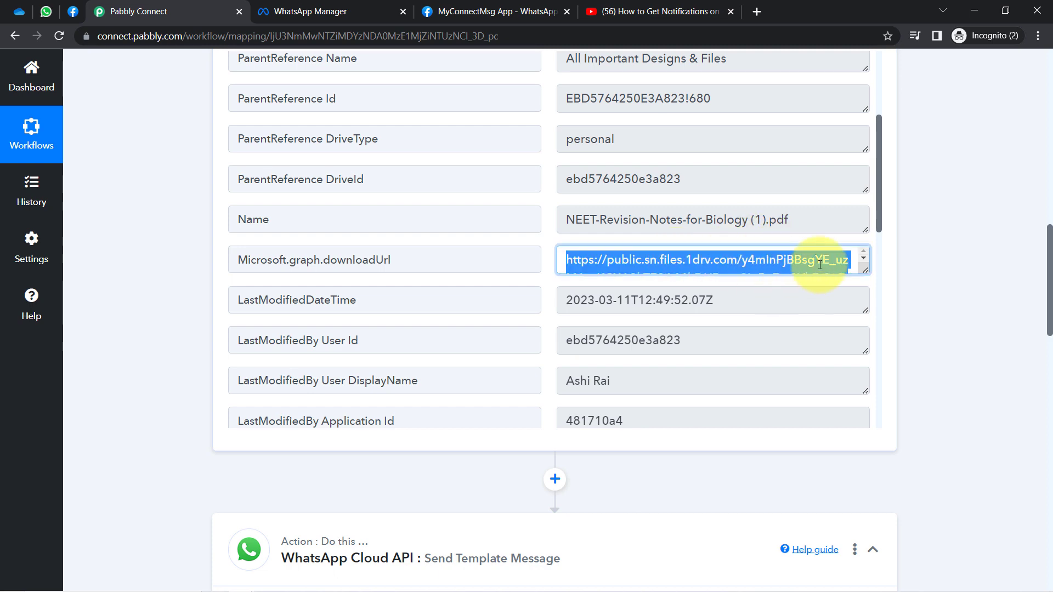
# - Map Body Field 2 of the WhatsApp action to Microsoft.graph.downloadUrl from the Microsoft OneDrive: New File step
pyautogui.moveTo(1051, 241); pyautogui.dragTo(1050, 391)
pyautogui.scroll(-12, 1043, 411)
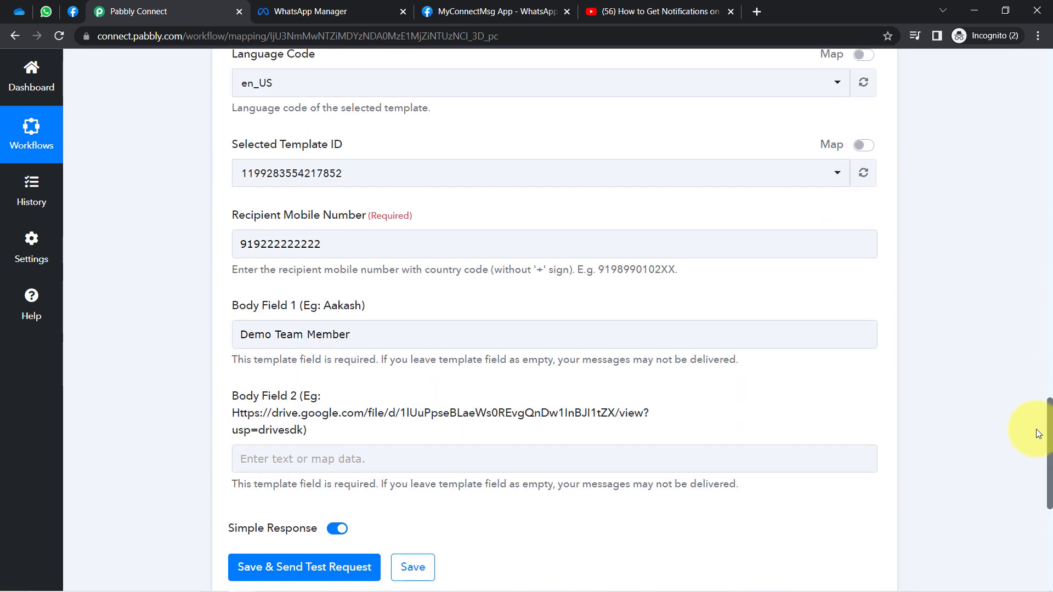
pyautogui.click(350, 223)
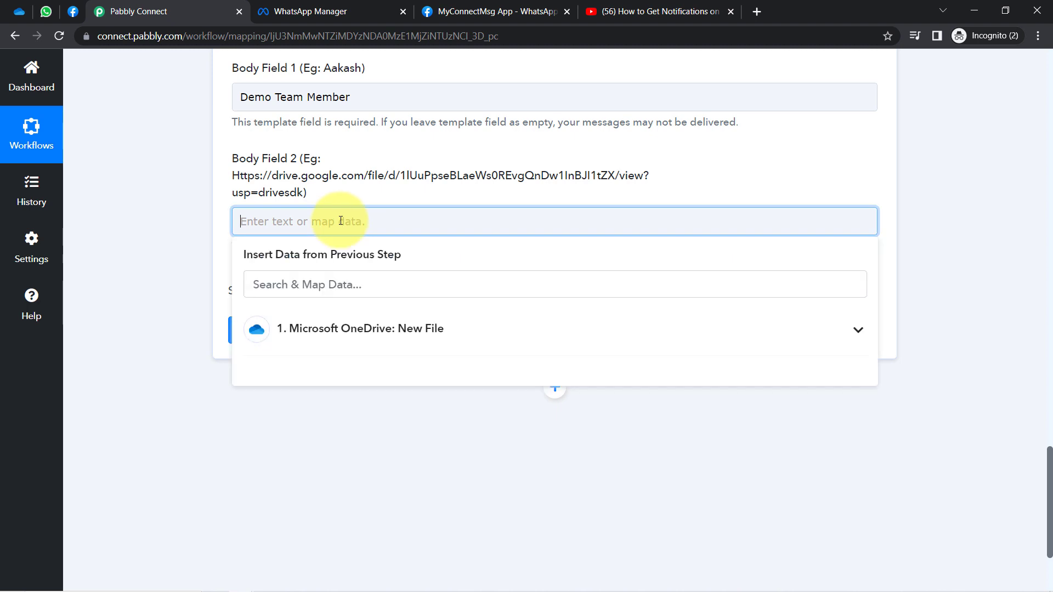
pyautogui.click(317, 329)
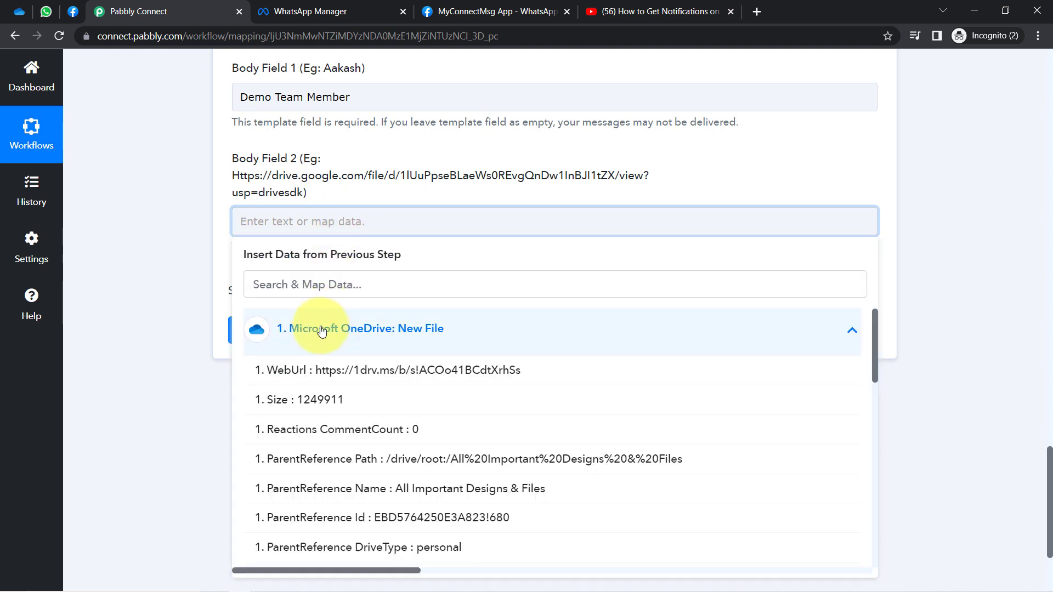
pyautogui.click(269, 288)
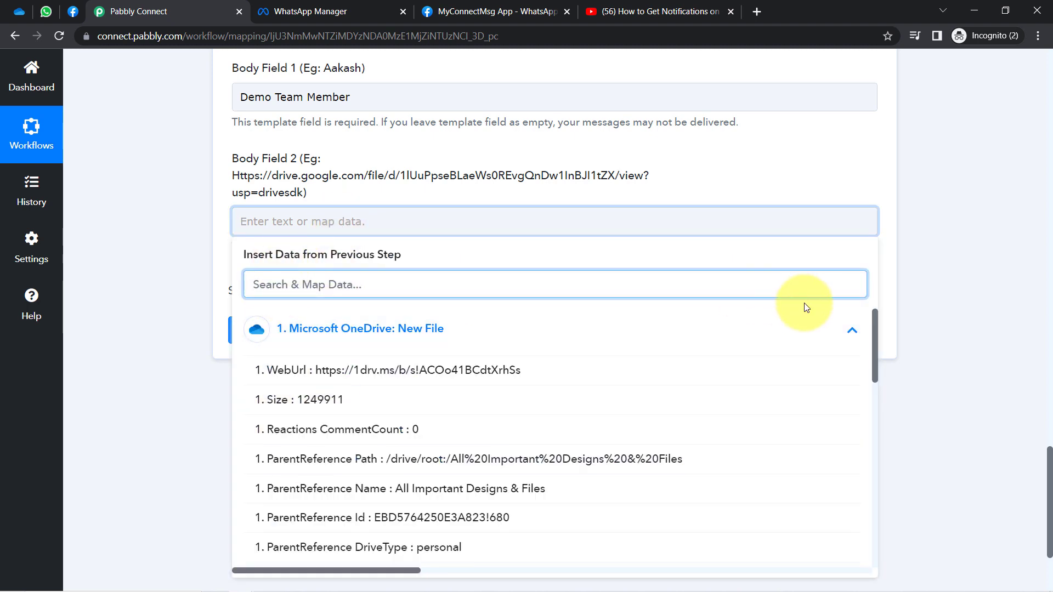
pyautogui.moveTo(876, 321); pyautogui.dragTo(872, 388)
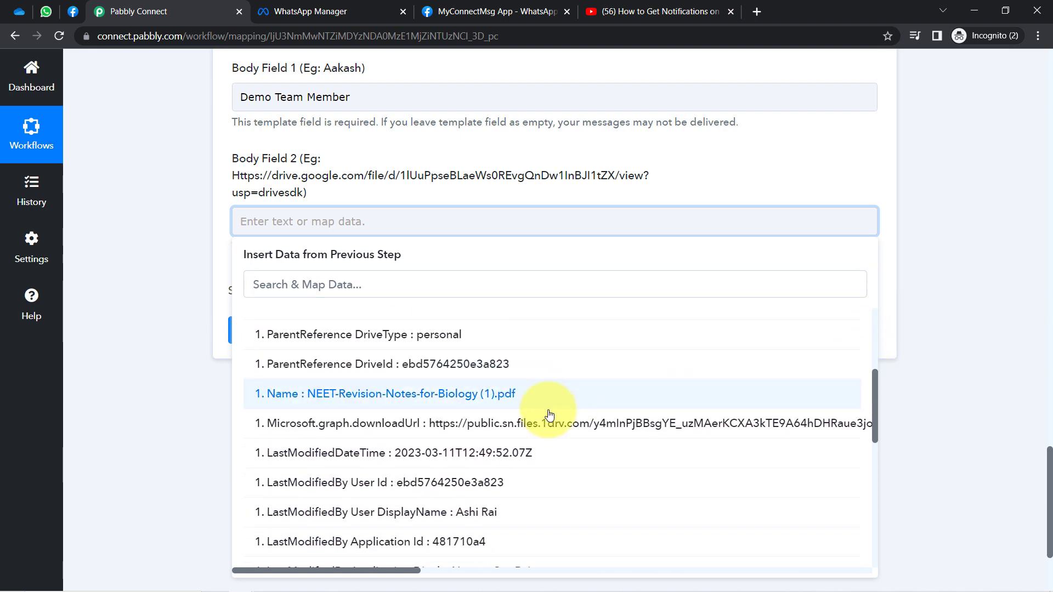
pyautogui.click(523, 429)
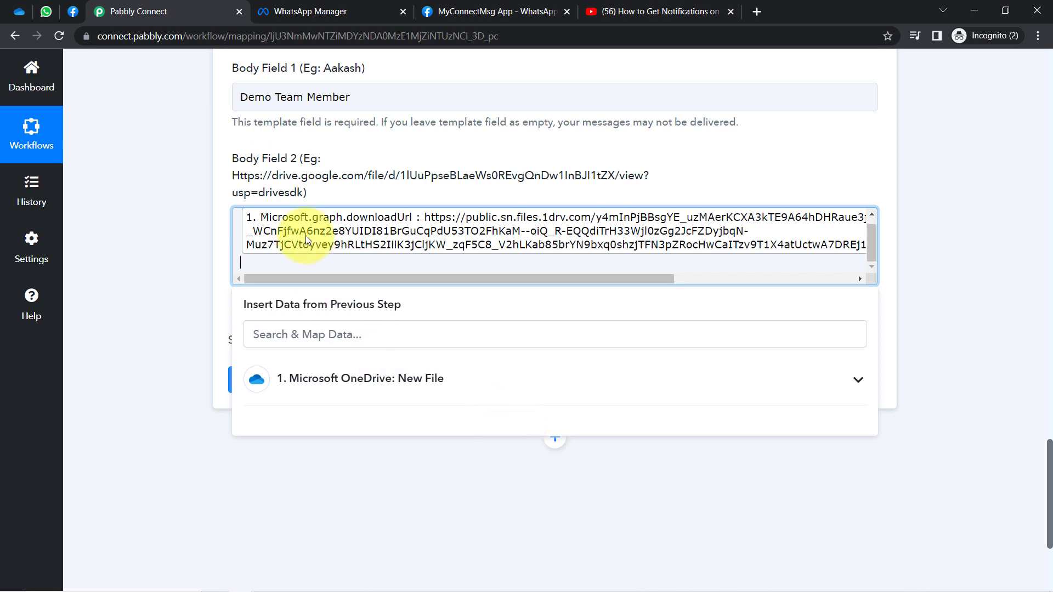
pyautogui.click(192, 189)
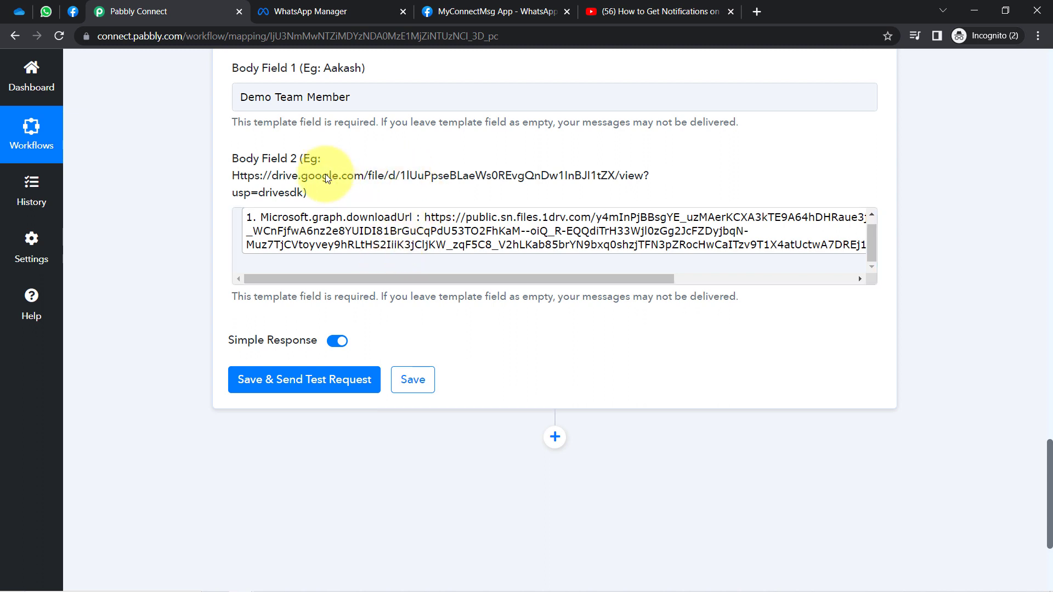
# - Review the text in Body Field 1 and the previous-step data that could be mapped into it
pyautogui.click(251, 99)
pyautogui.moveTo(251, 99); pyautogui.dragTo(336, 99)
pyautogui.click(185, 130)
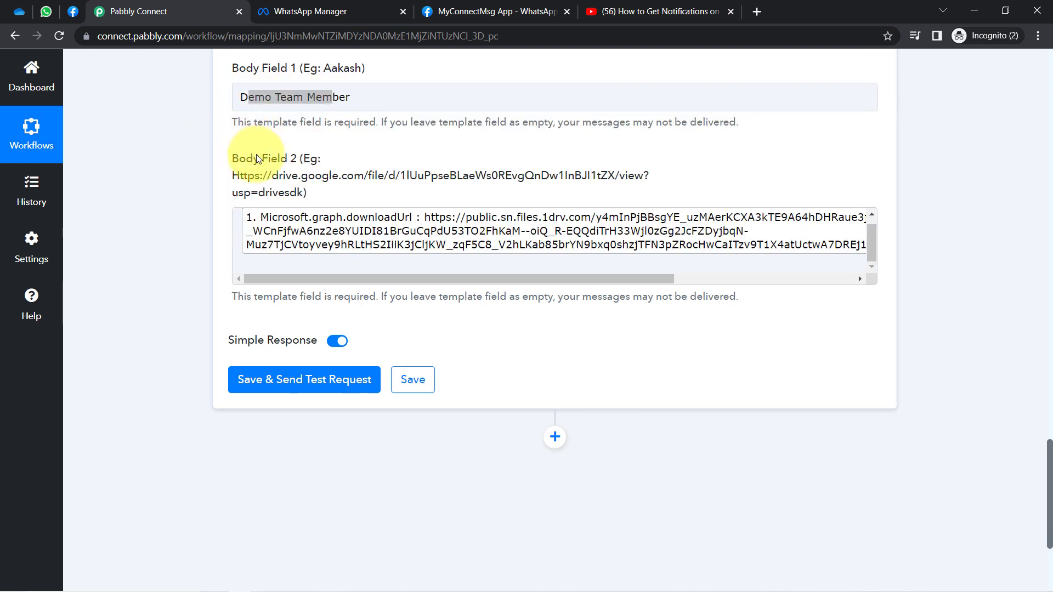
pyautogui.click(293, 96)
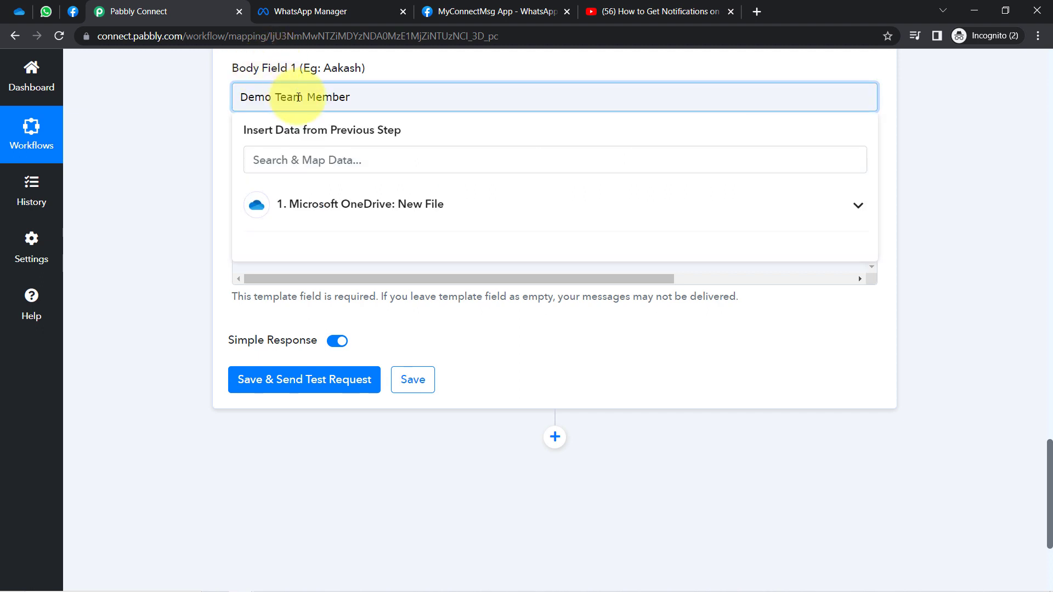
pyautogui.click(176, 251)
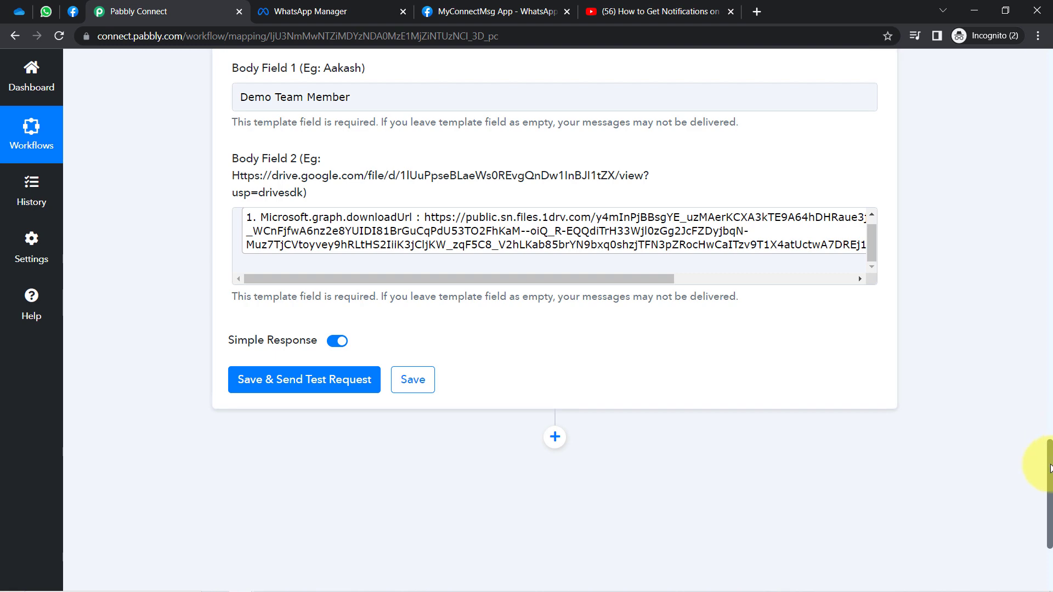
# - Replace the placeholder digits after the country code in Recipient Mobile Number with the recipient's real number, then save and send a test request
pyautogui.moveTo(1049, 468); pyautogui.dragTo(1048, 432)
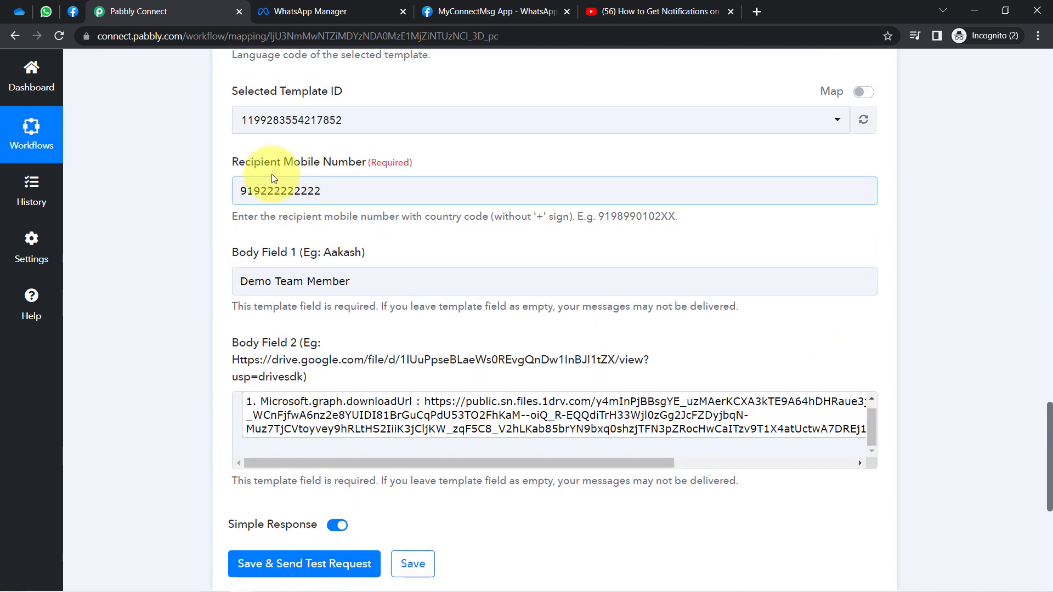
pyautogui.moveTo(254, 190); pyautogui.dragTo(315, 194)
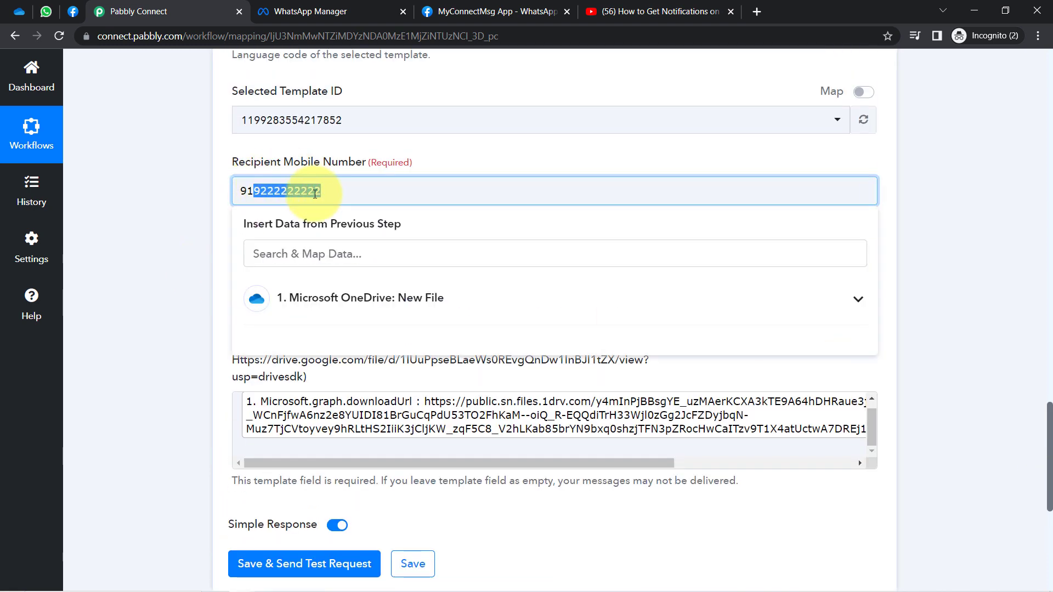
pyautogui.press('BackSpace')
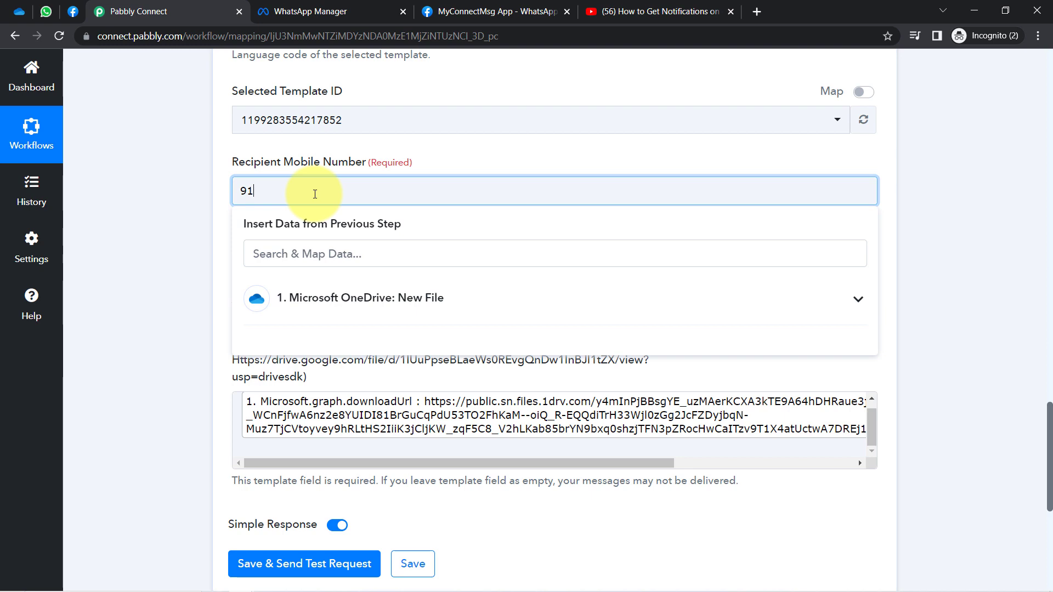
pyautogui.scroll(-4, 296, 360)
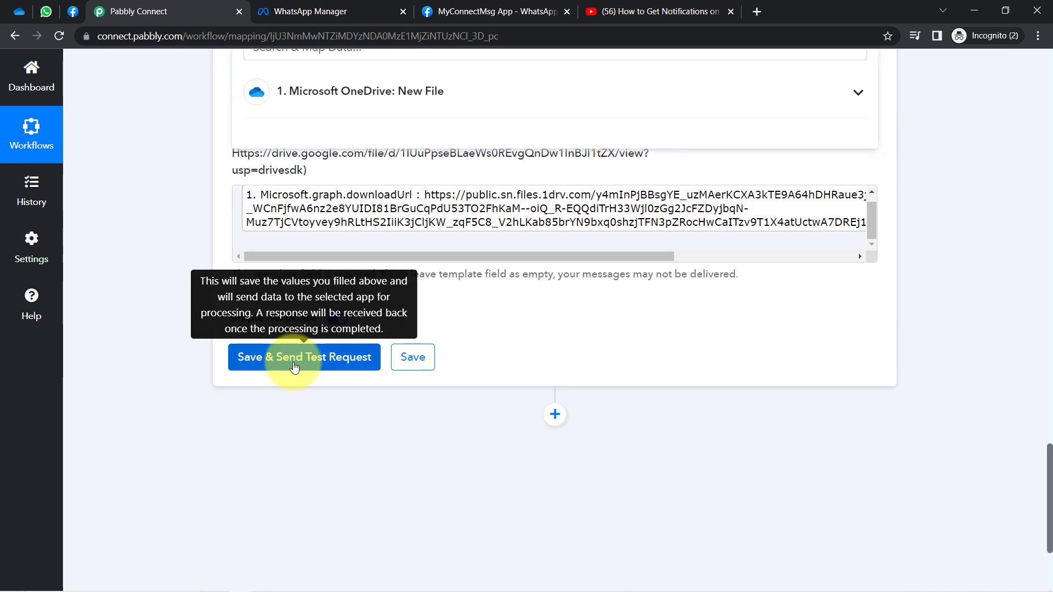
pyautogui.click(310, 358)
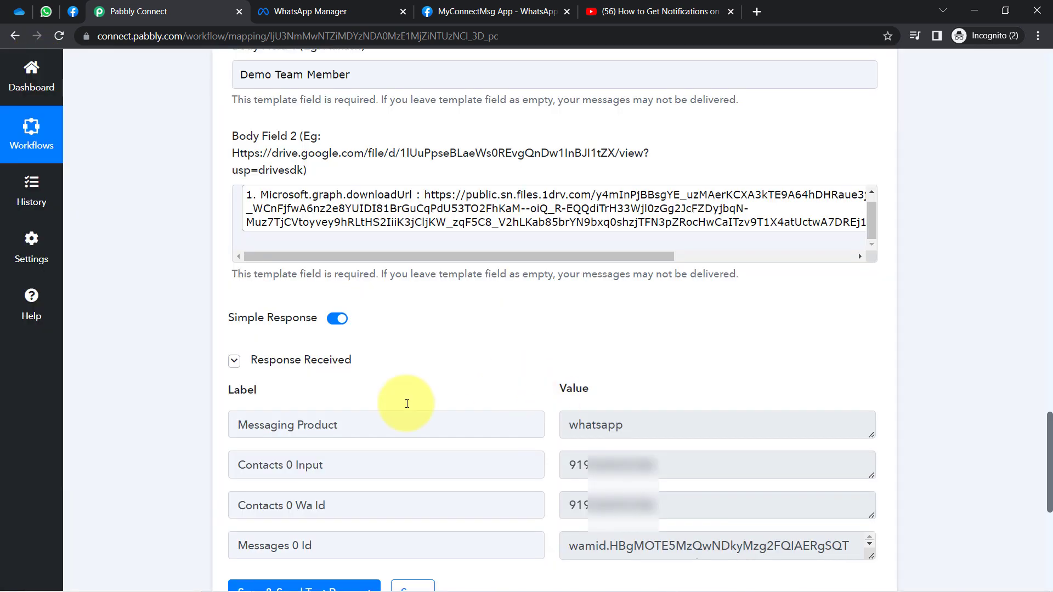
# - Switch to WhatsApp Web, open the Pabbly Team chat and read the greeting, notice and file link in the test message
pyautogui.click(46, 11)
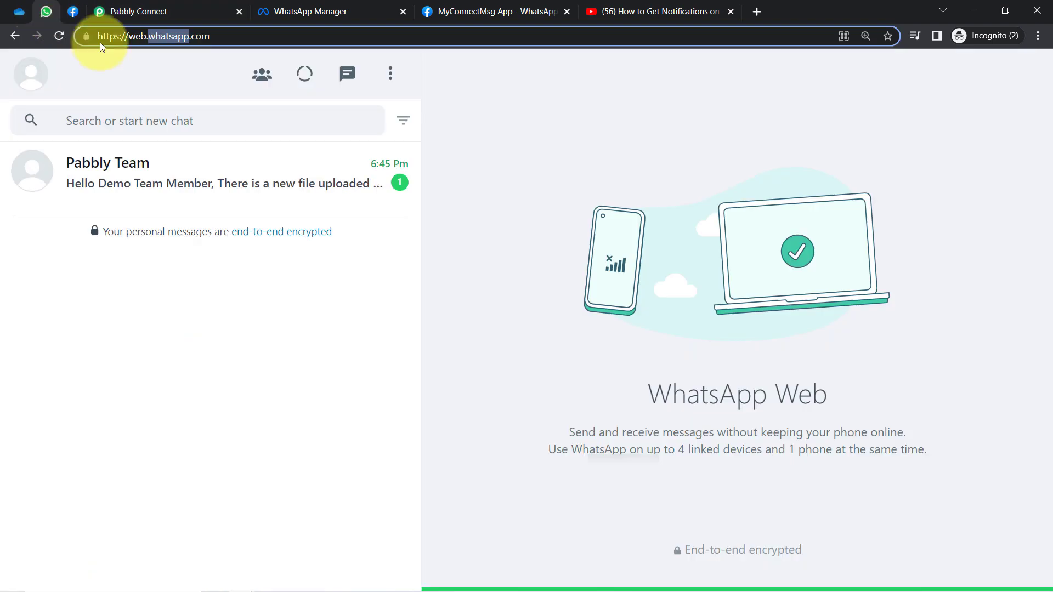
pyautogui.click(223, 176)
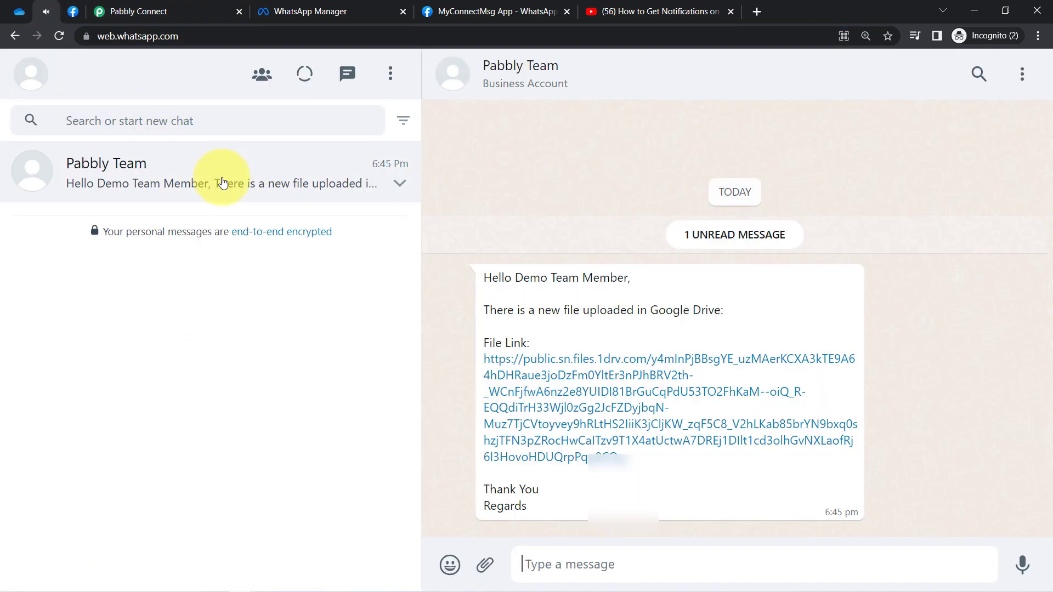
pyautogui.moveTo(504, 278); pyautogui.dragTo(631, 280)
pyautogui.moveTo(507, 310); pyautogui.dragTo(705, 311)
pyautogui.moveTo(487, 341); pyautogui.dragTo(518, 400)
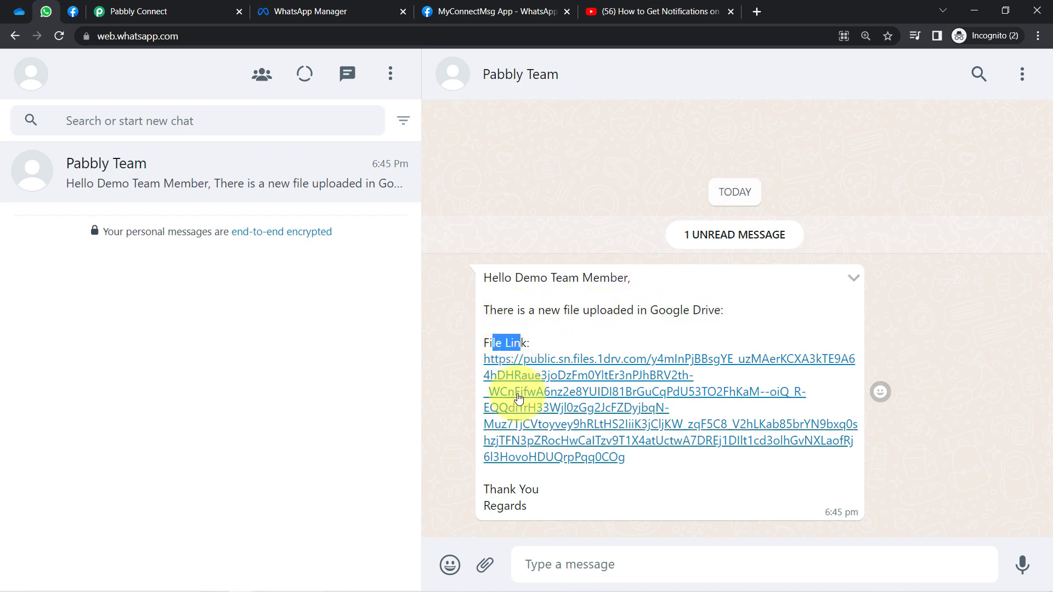
# - Open the message's file link to check the file name, and compare it with the file in the All Important Designs & Files OneDrive folder
pyautogui.click(522, 416)
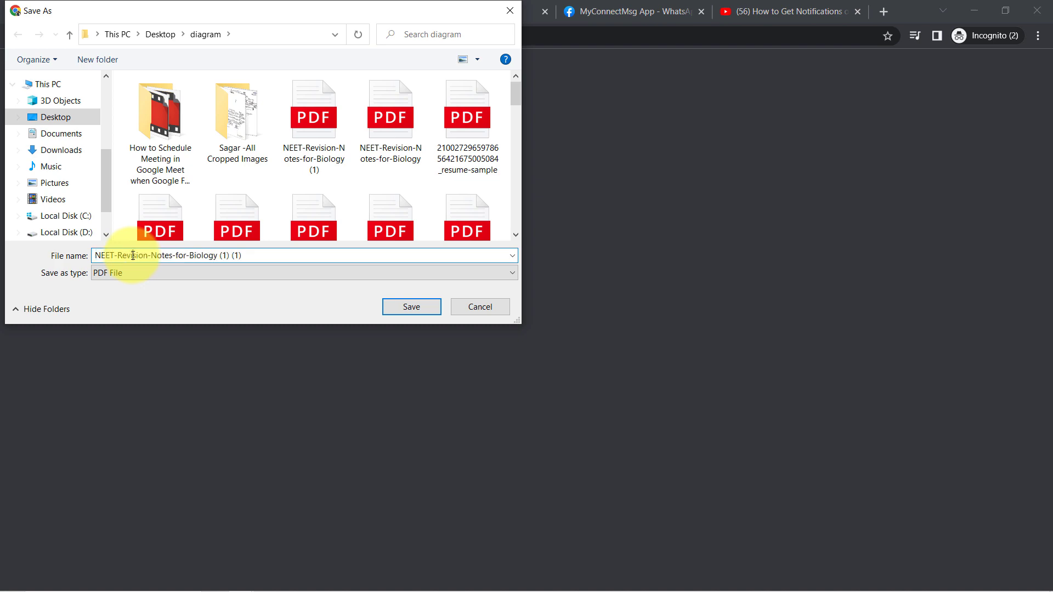
pyautogui.moveTo(131, 255); pyautogui.dragTo(189, 257)
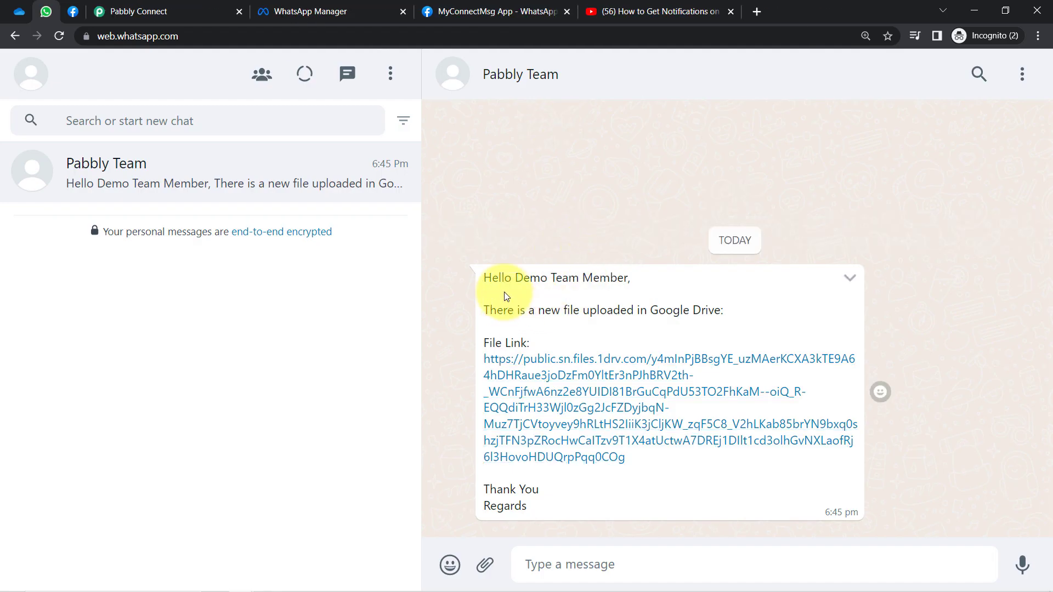
pyautogui.click(19, 11)
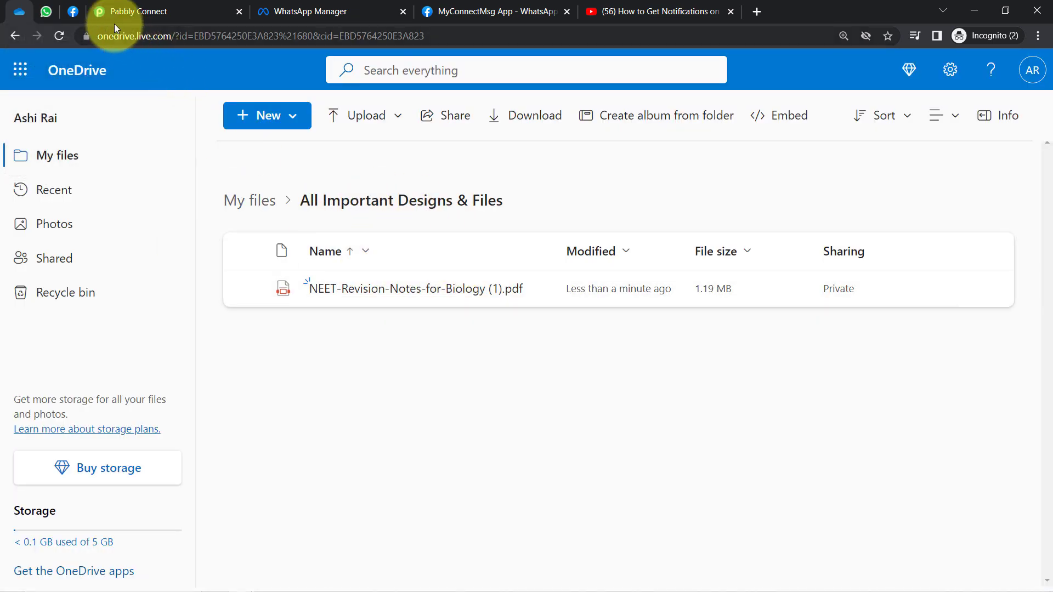
pyautogui.click(48, 11)
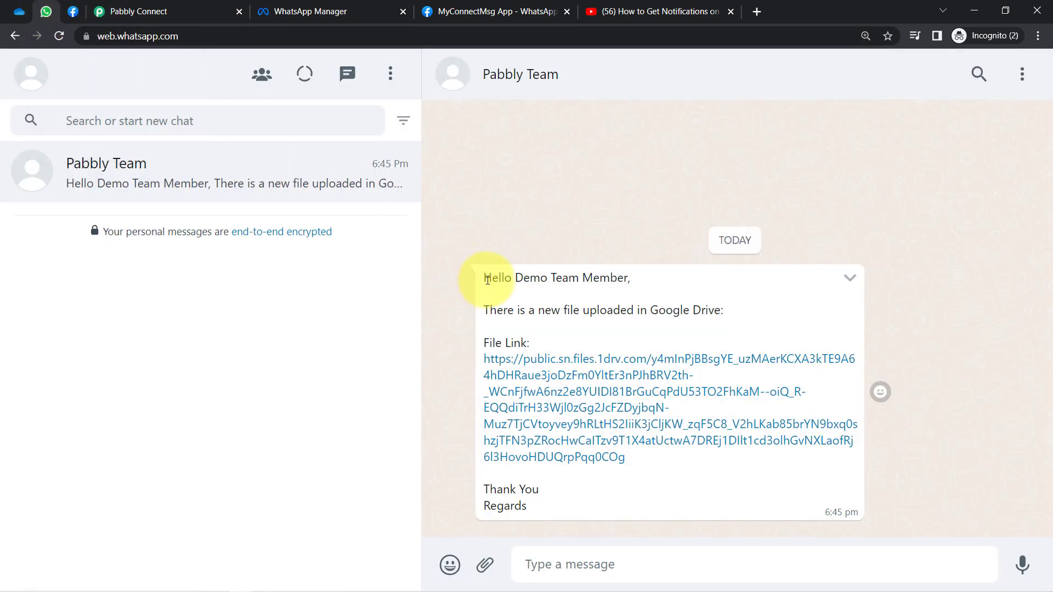
pyautogui.moveTo(487, 280); pyautogui.dragTo(548, 493)
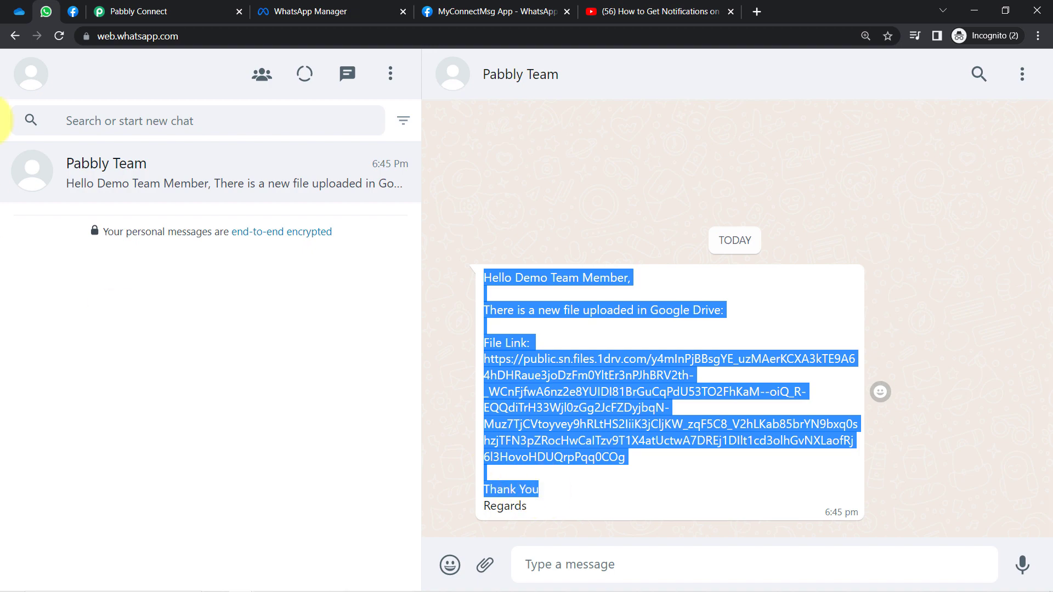
# - Return to the Pabbly Connect workflow and collapse the Microsoft OneDrive trigger and the WhatsApp Cloud API action
pyautogui.click(137, 10)
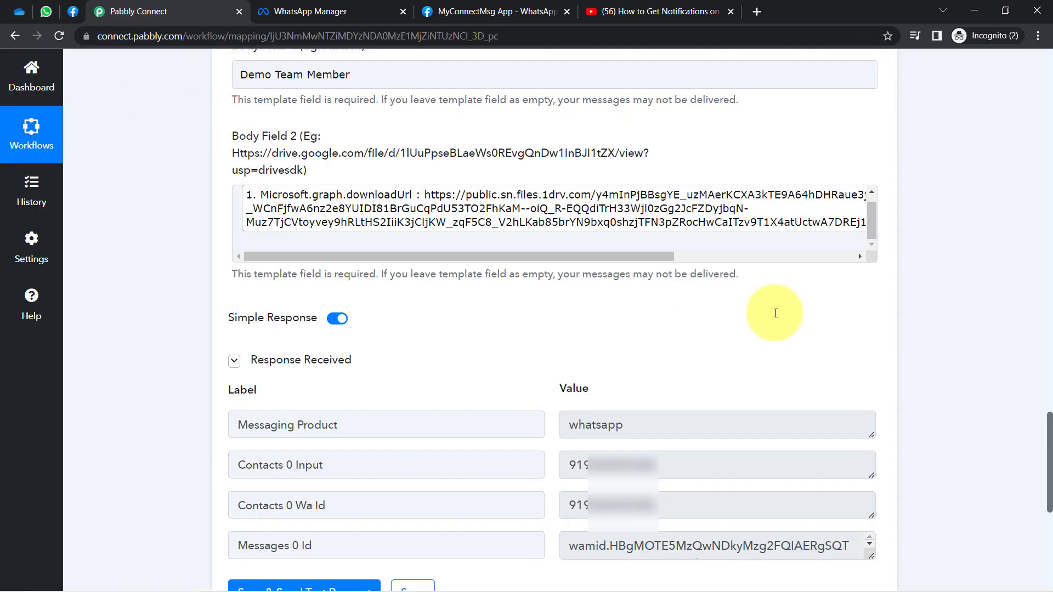
pyautogui.moveTo(1049, 443); pyautogui.dragTo(1049, 55)
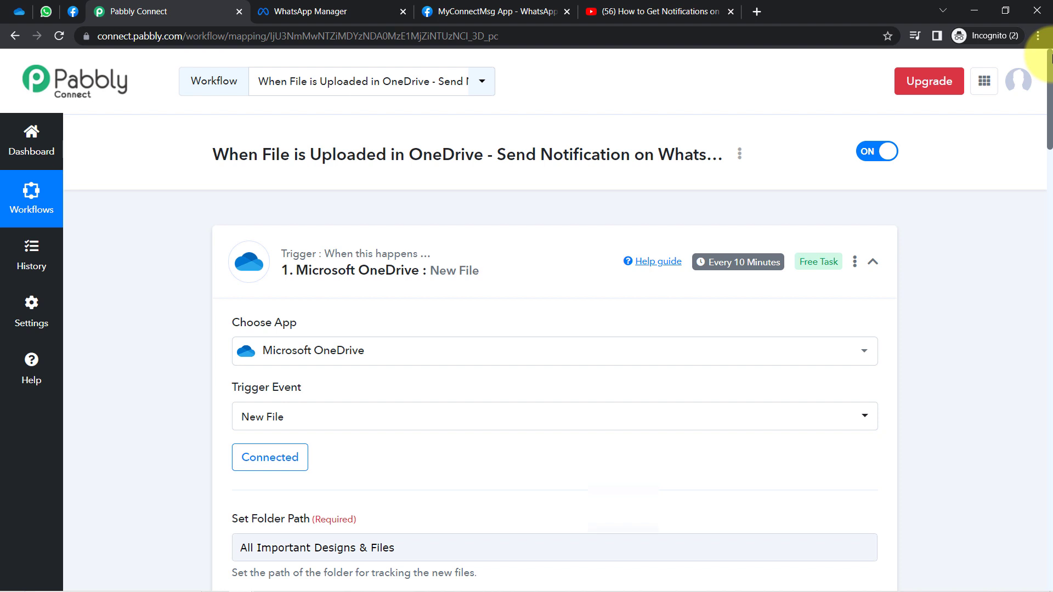
pyautogui.click(354, 263)
pyautogui.click(362, 407)
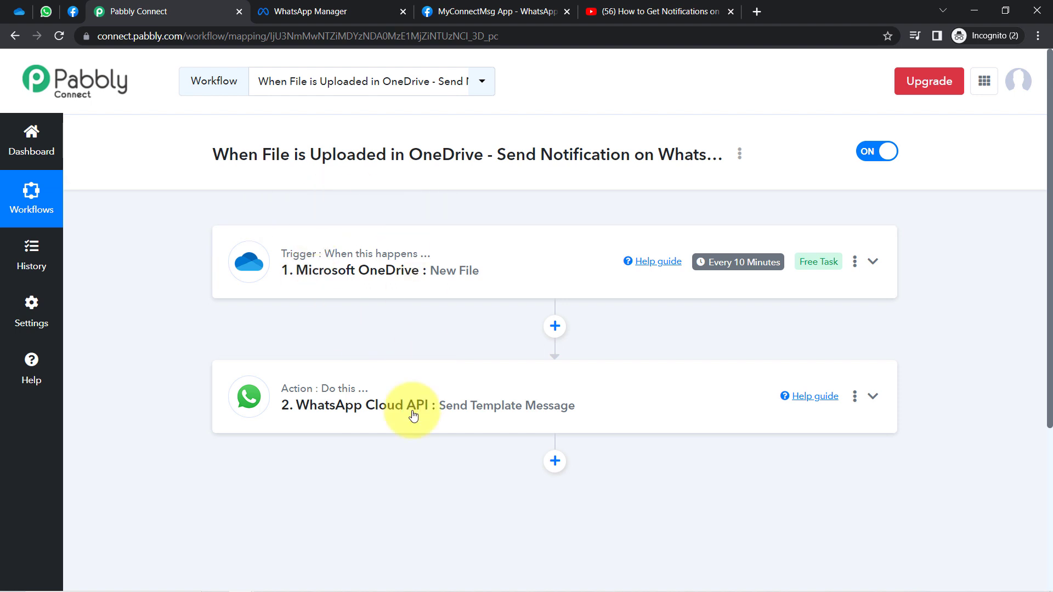
# - Copy the workflow's share link and close the Share Workflow dialog
pyautogui.click(740, 155)
pyautogui.click(669, 229)
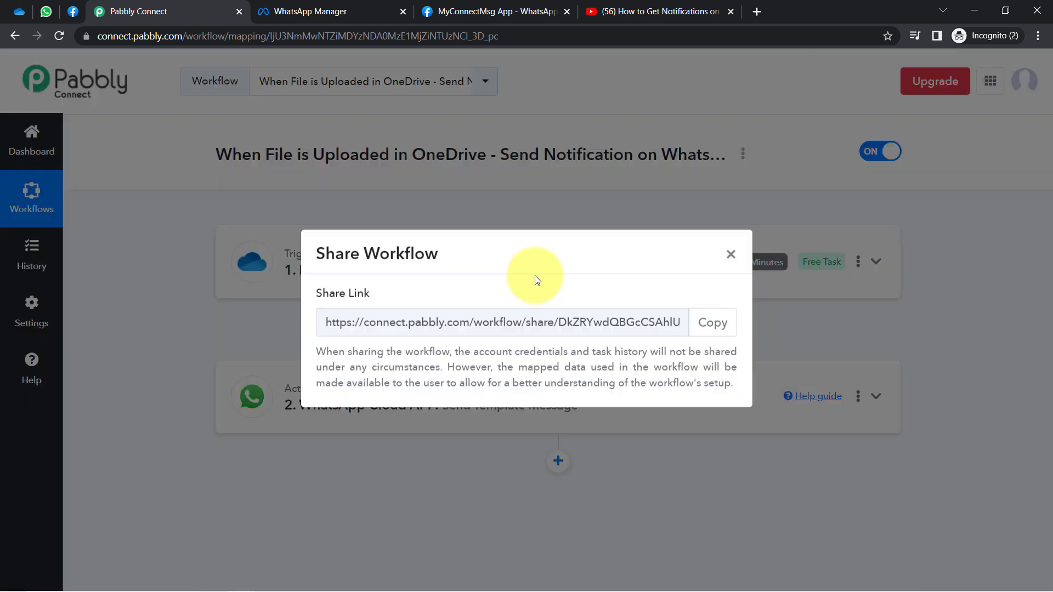
pyautogui.click(707, 325)
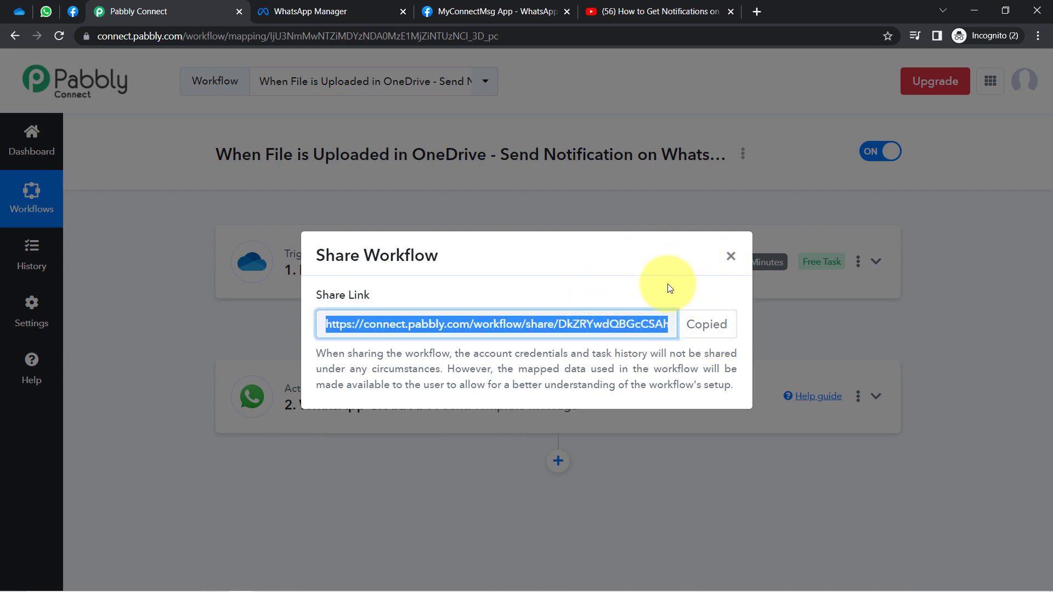
pyautogui.click(733, 258)
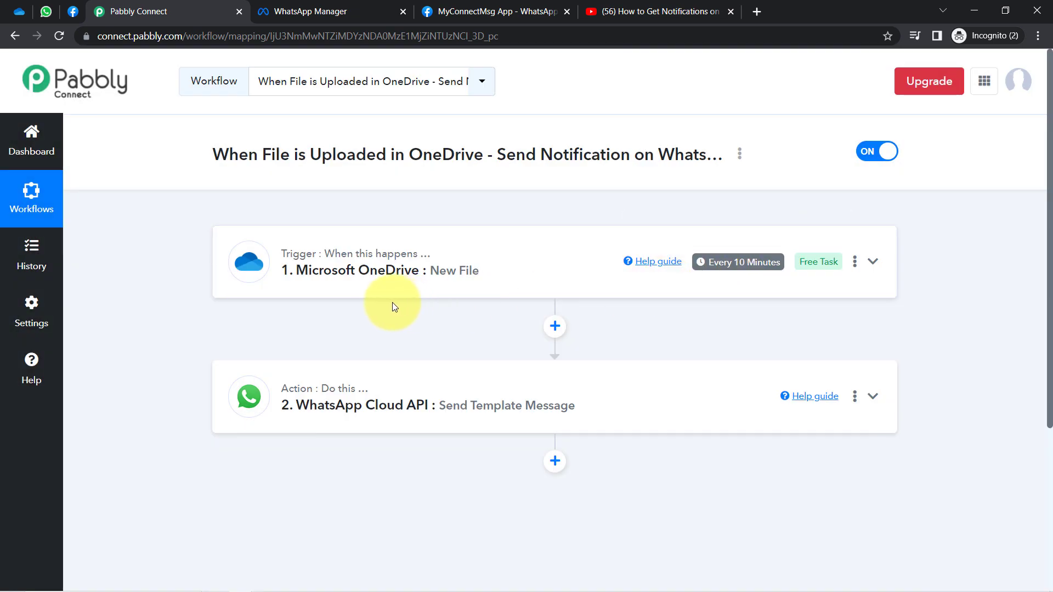
# - Turn the workflow off and acknowledge the message
pyautogui.click(884, 152)
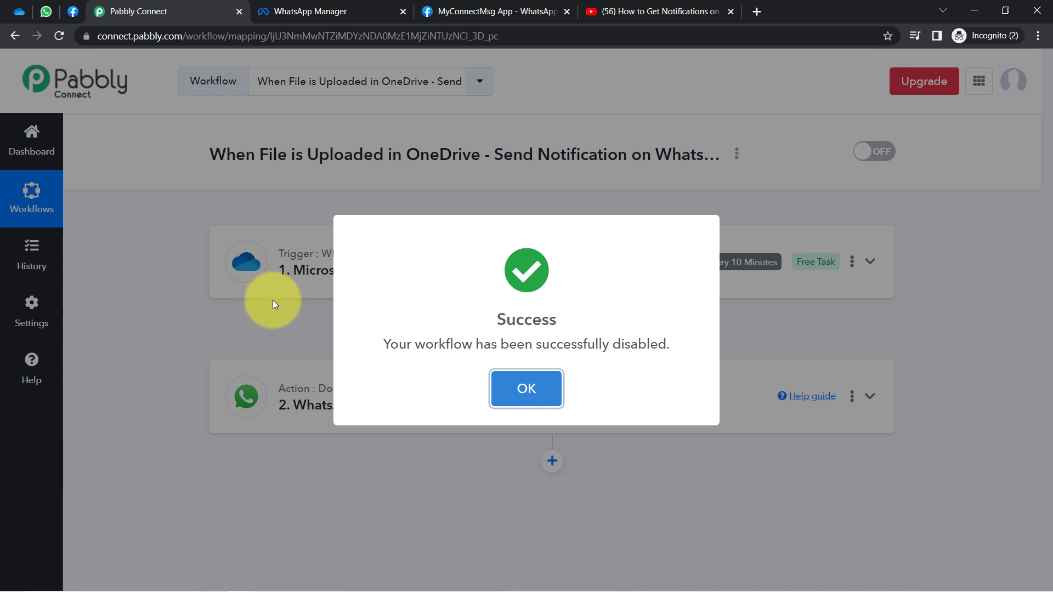
pyautogui.click(541, 390)
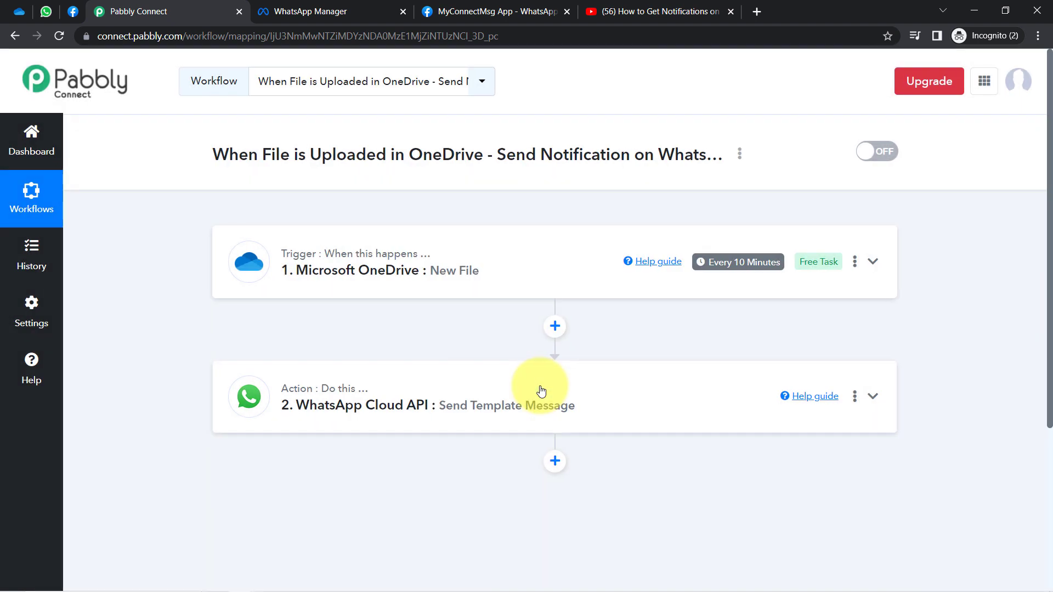